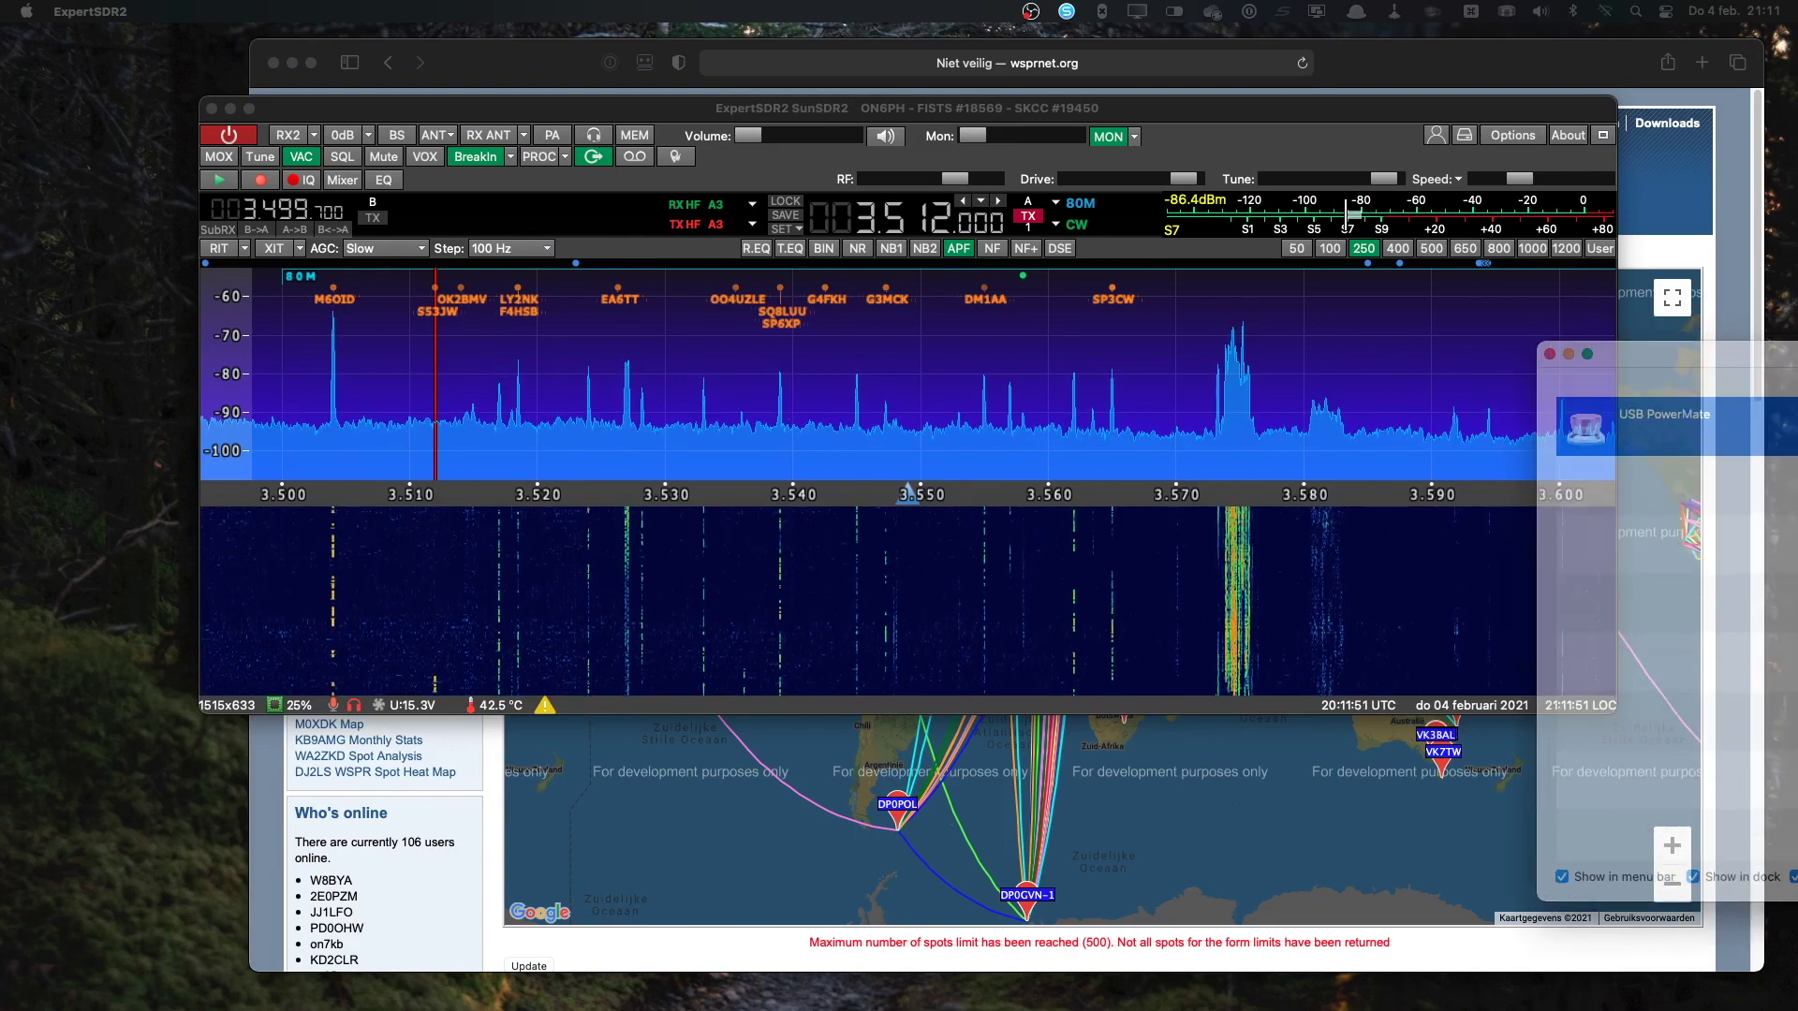
Step: Move the PowerMate Manager window over the radio window and select the Default profile for the USB PowerMate
left_click_drag(1391, 278, 892, 313)
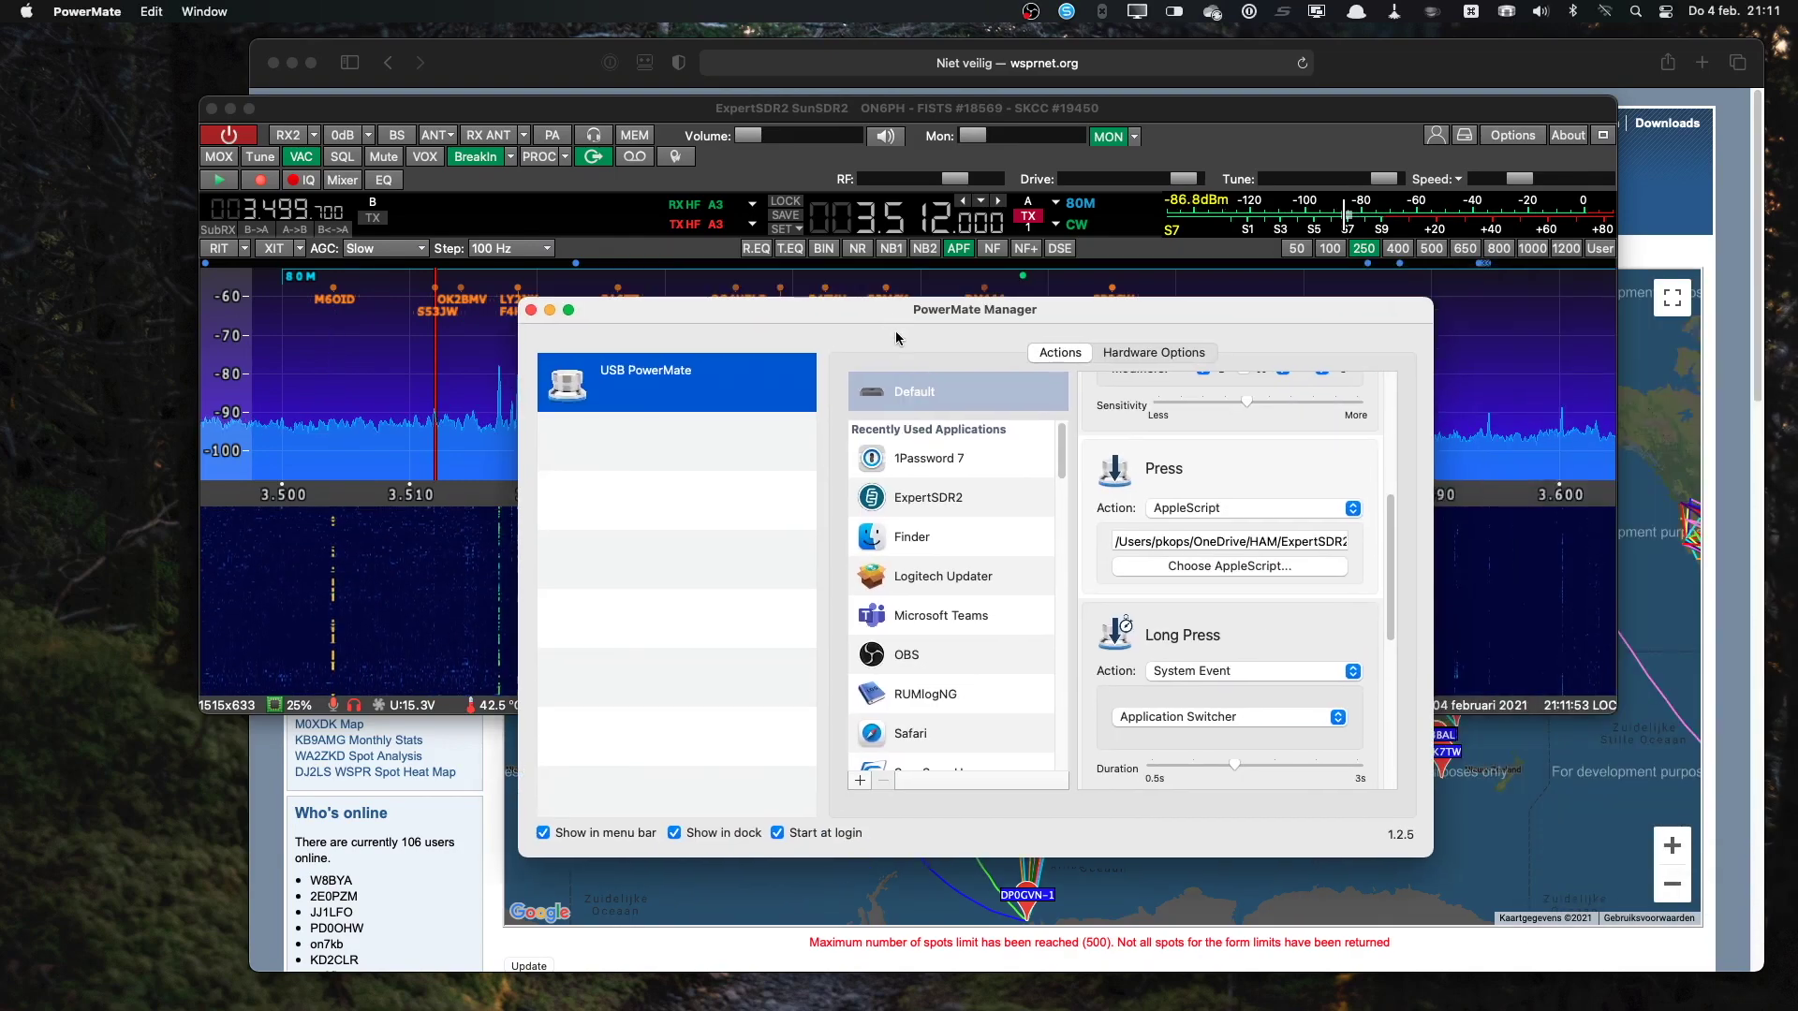
left_click(923, 395)
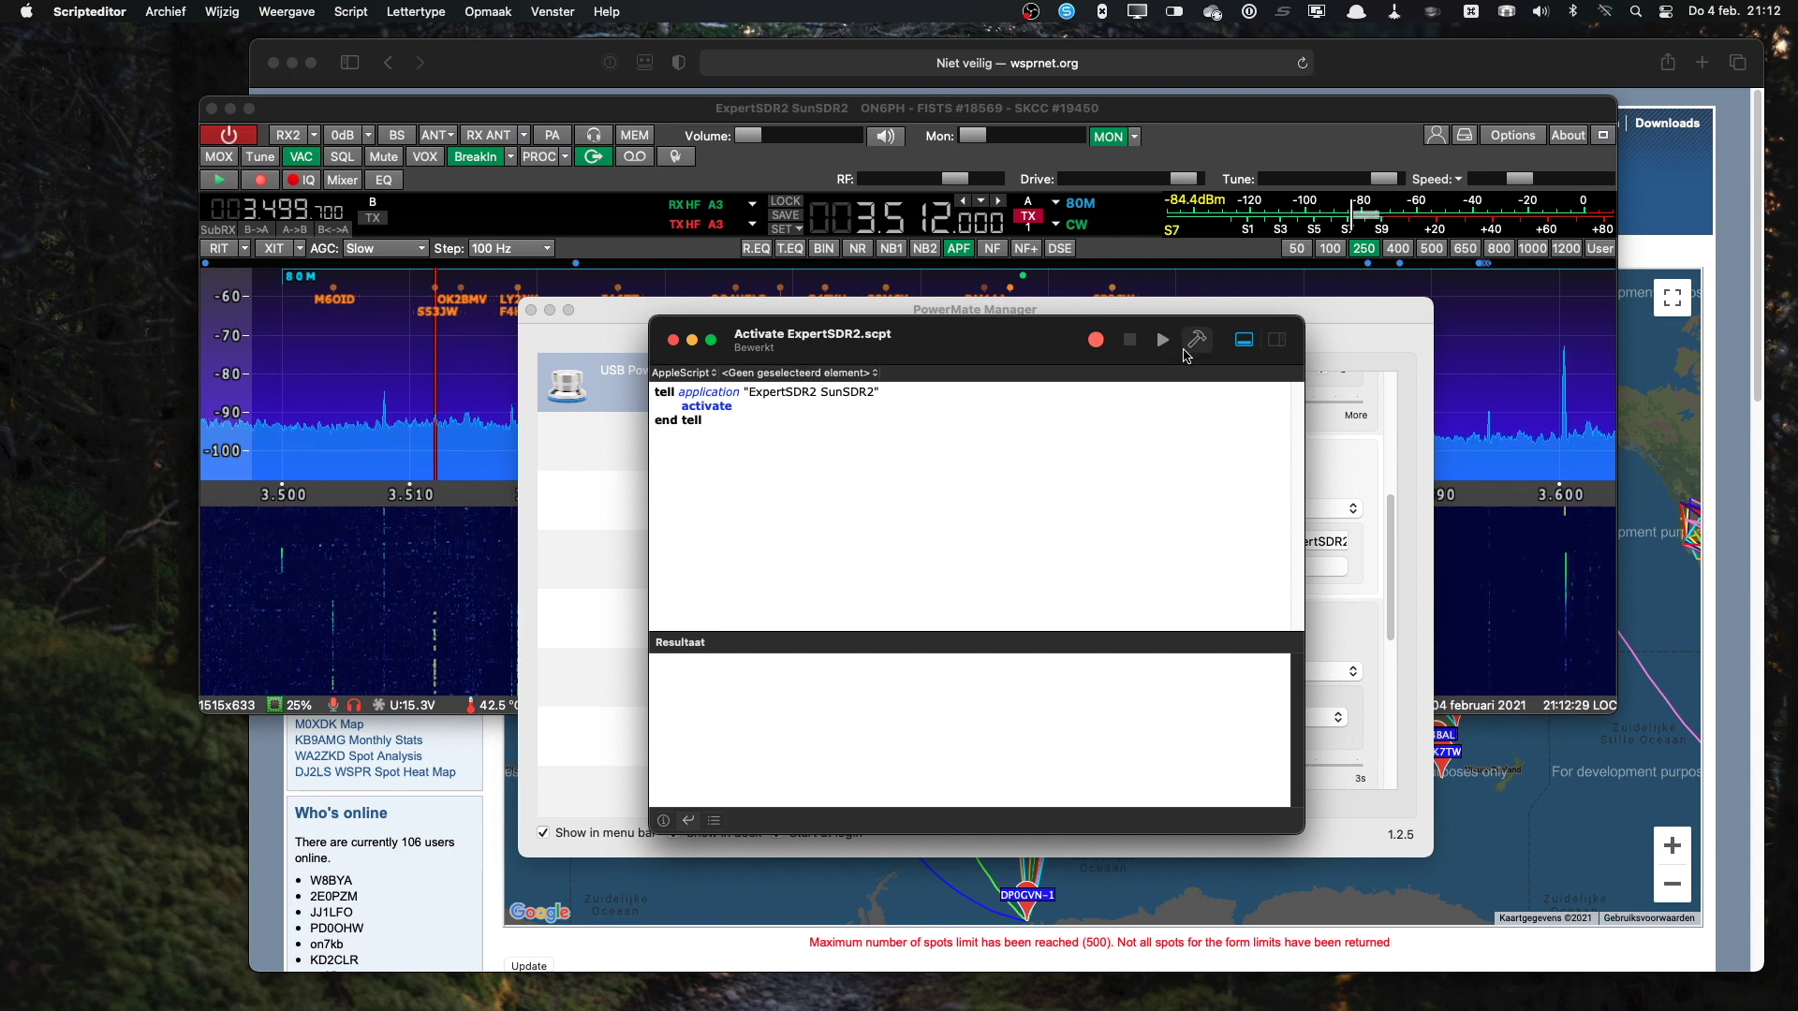
Step: Run the Activate ExpertSDR2.scpt script twice to test switching to the radio window, and return to PowerMate Manager
left_click(1164, 343)
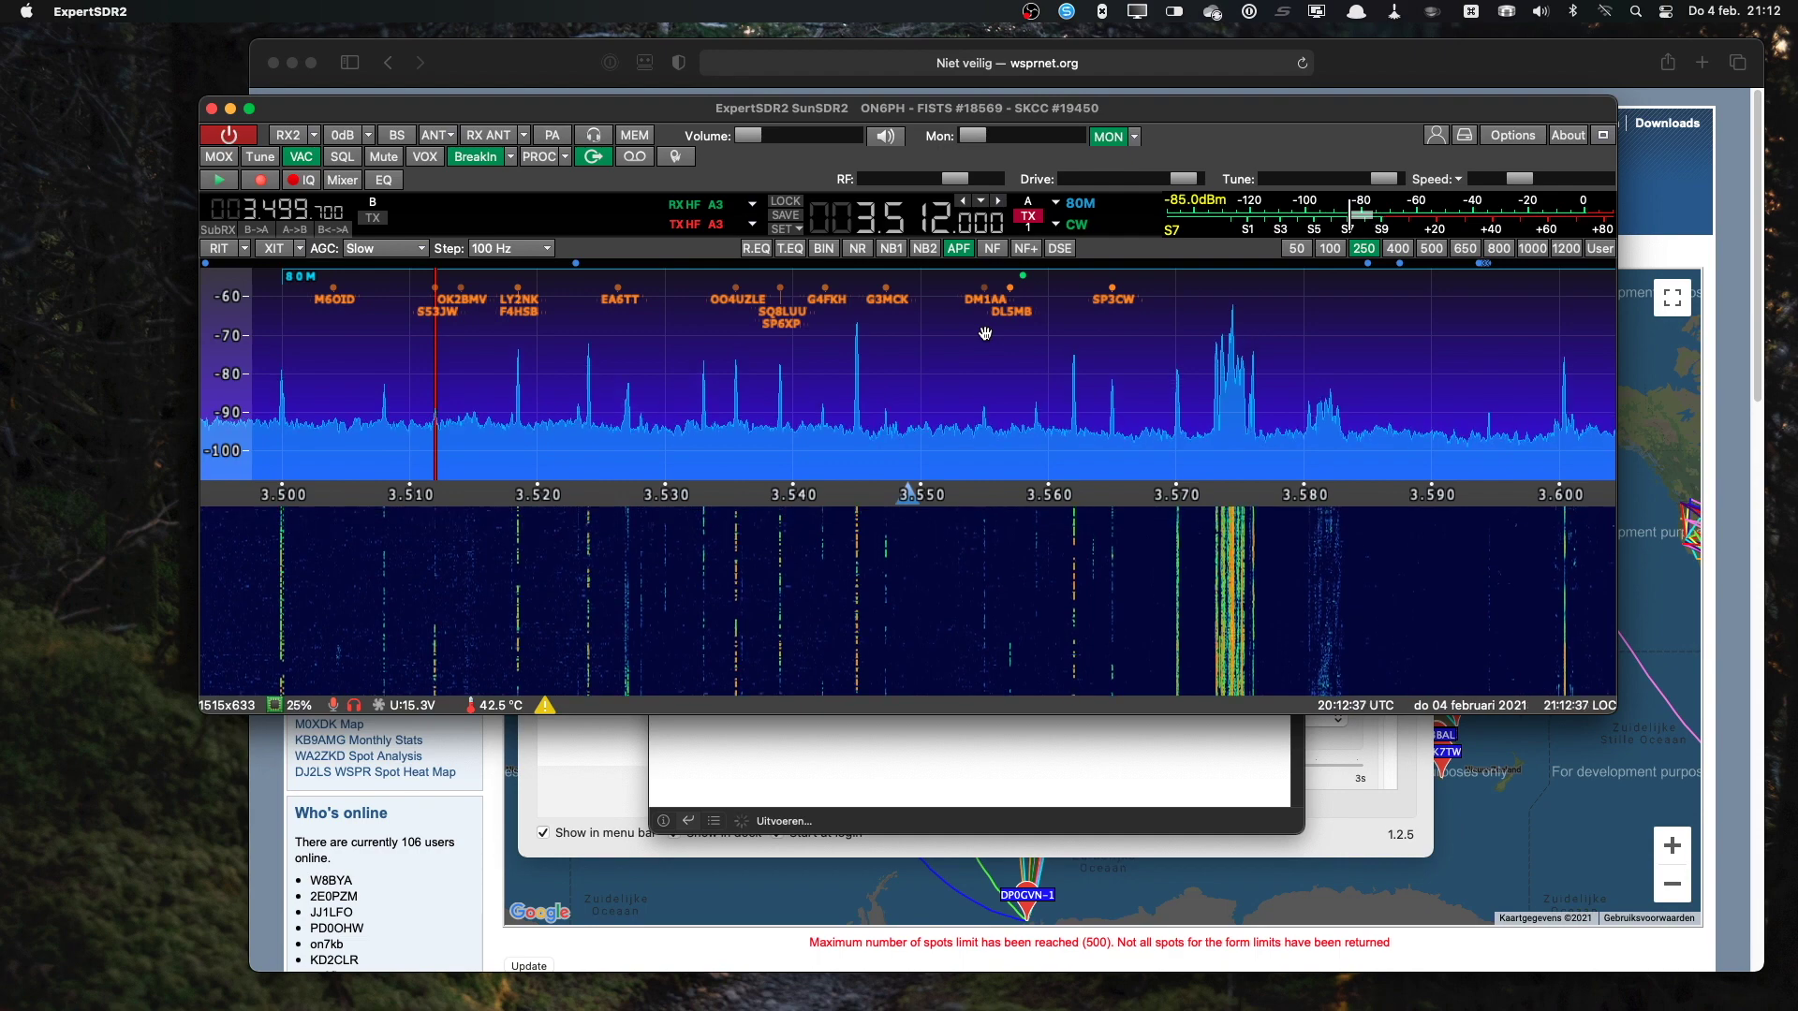
left_click(1176, 770)
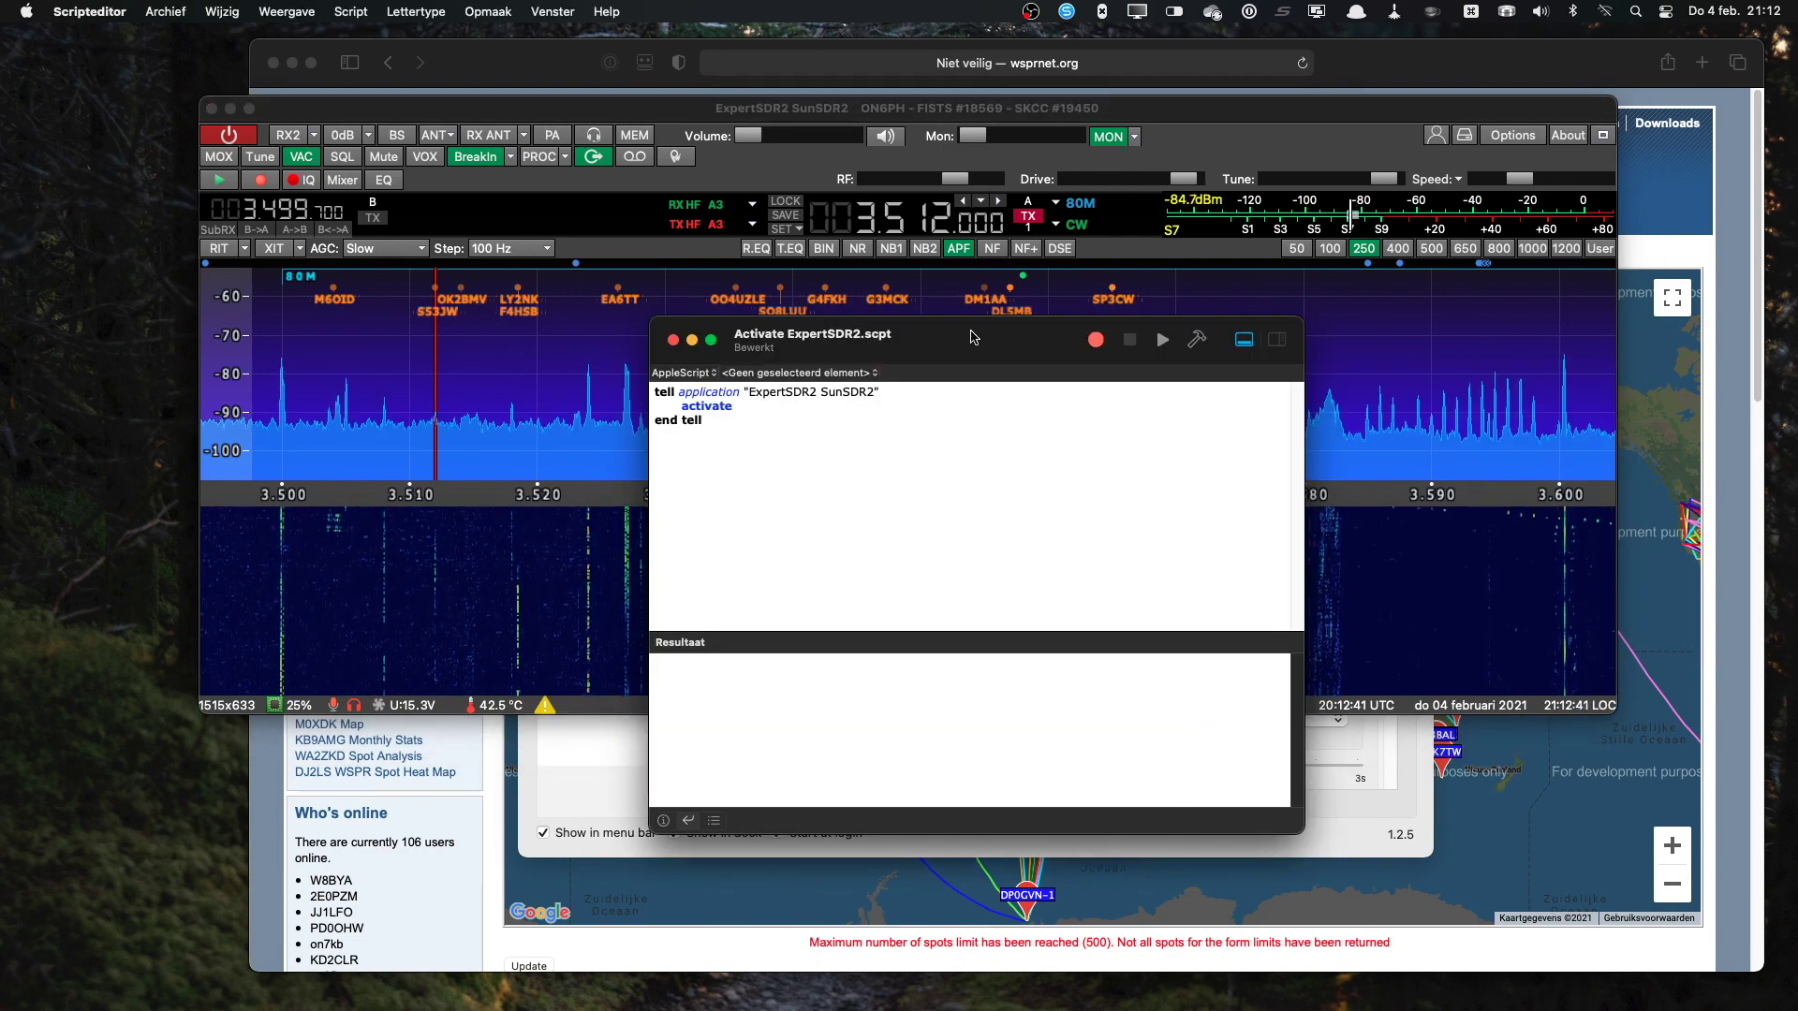
left_click(1162, 339)
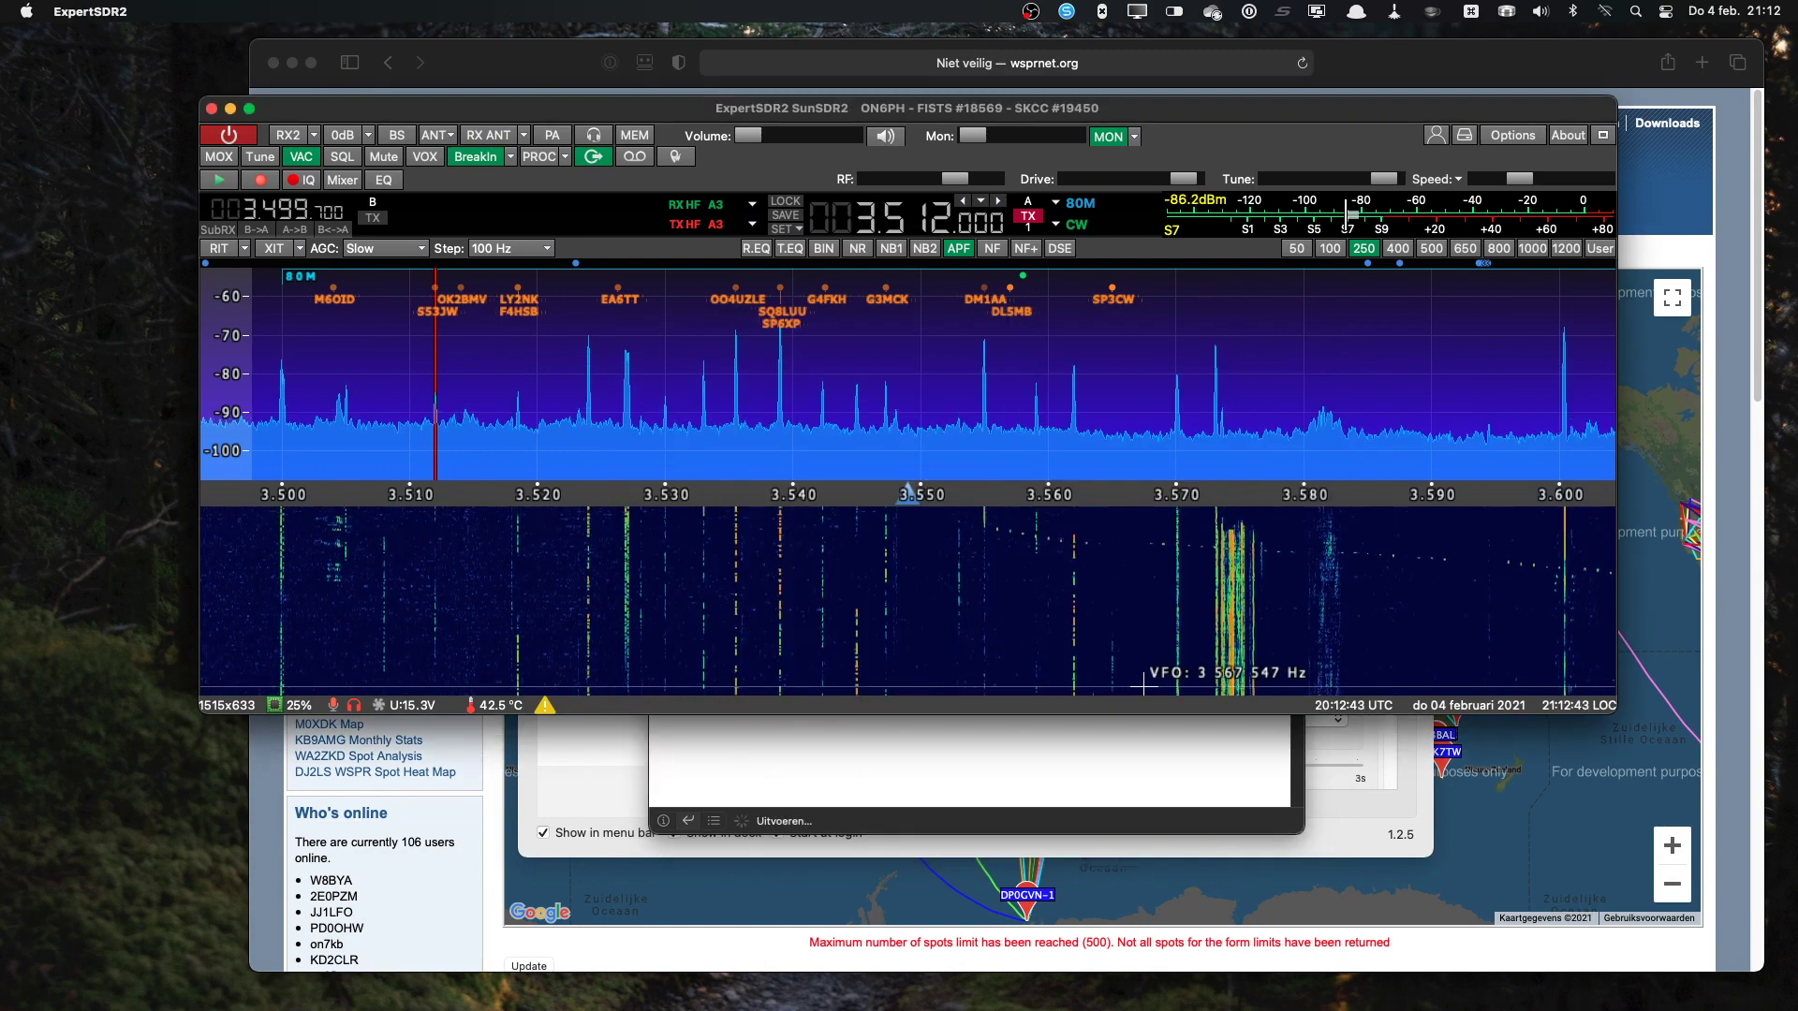
left_click(1161, 764)
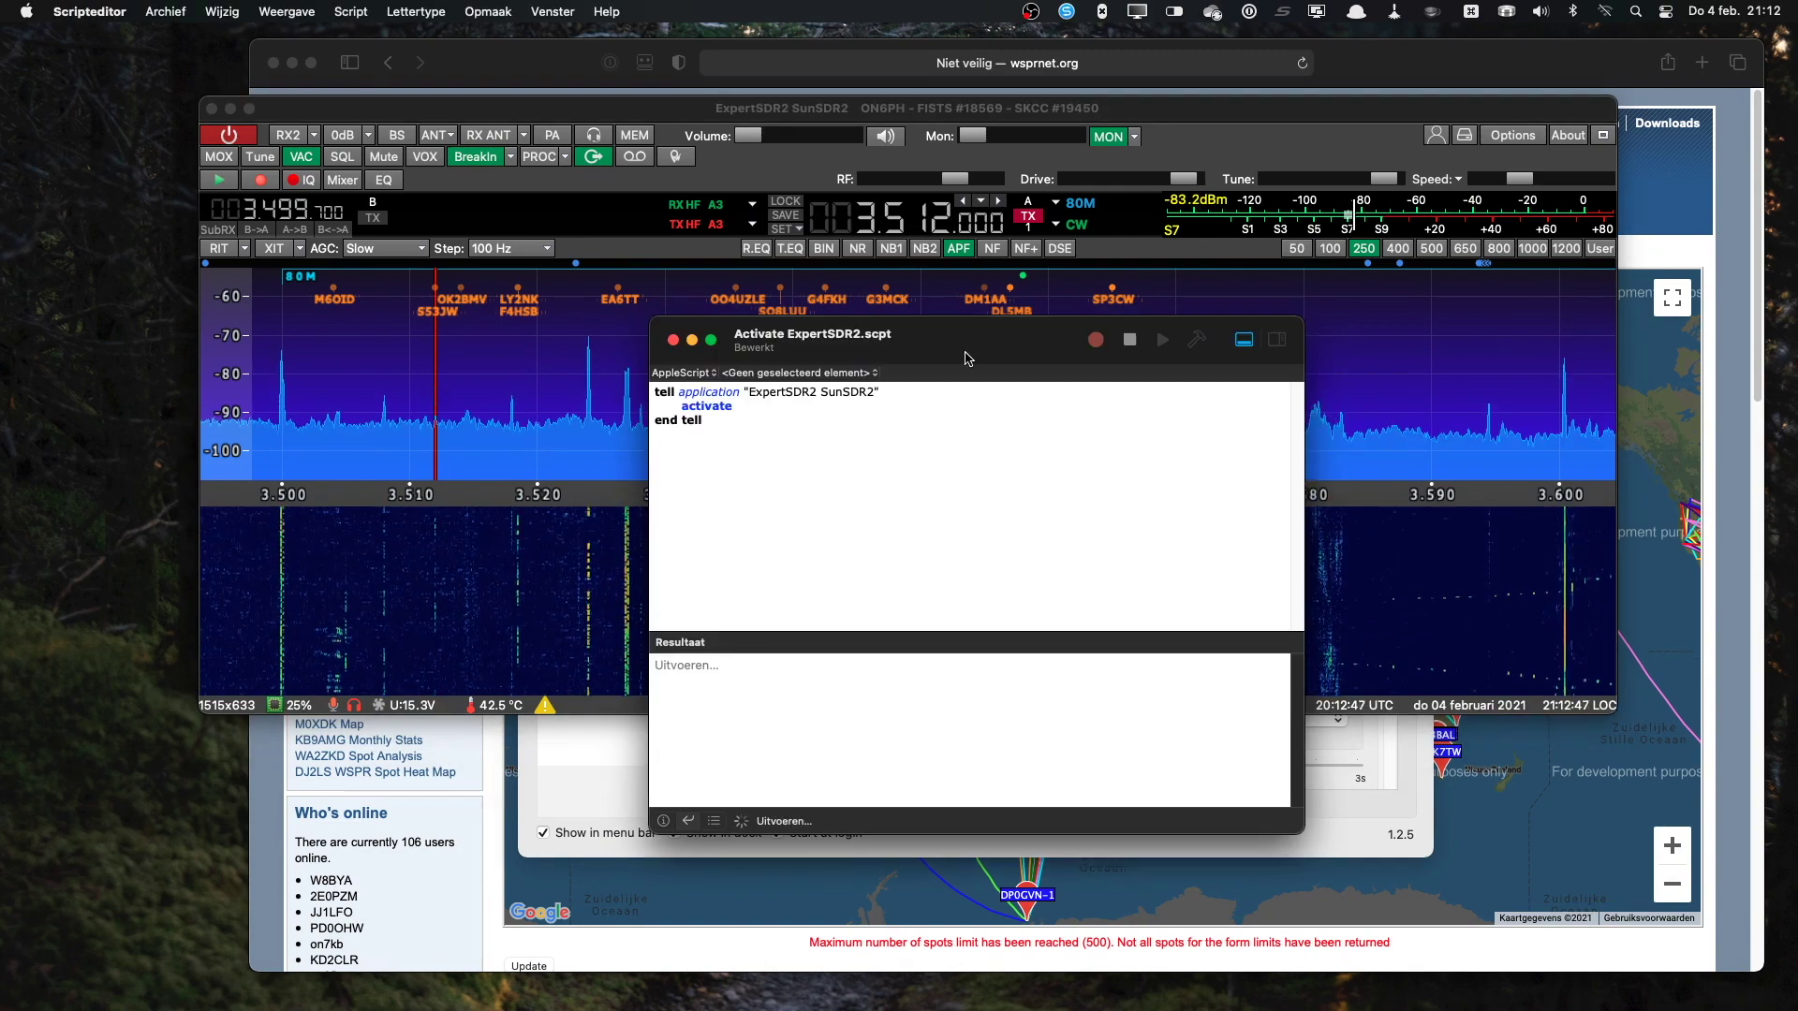
key("super+m")
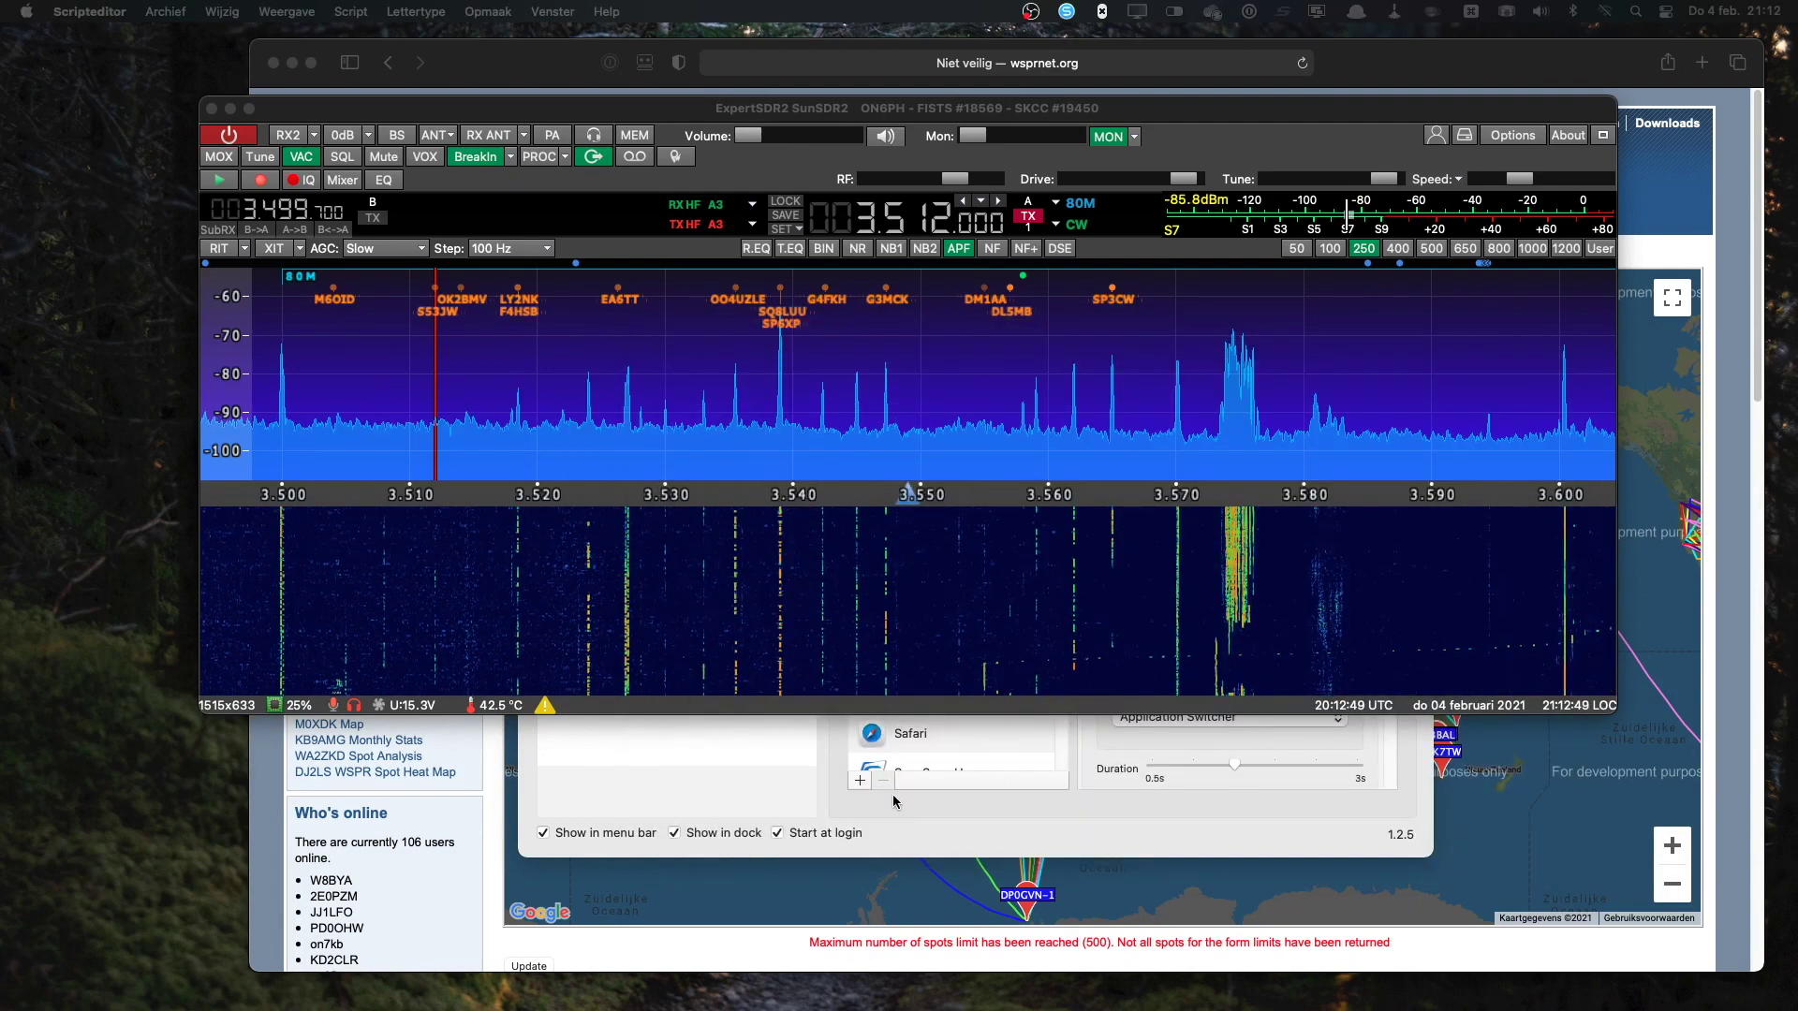
left_click(892, 794)
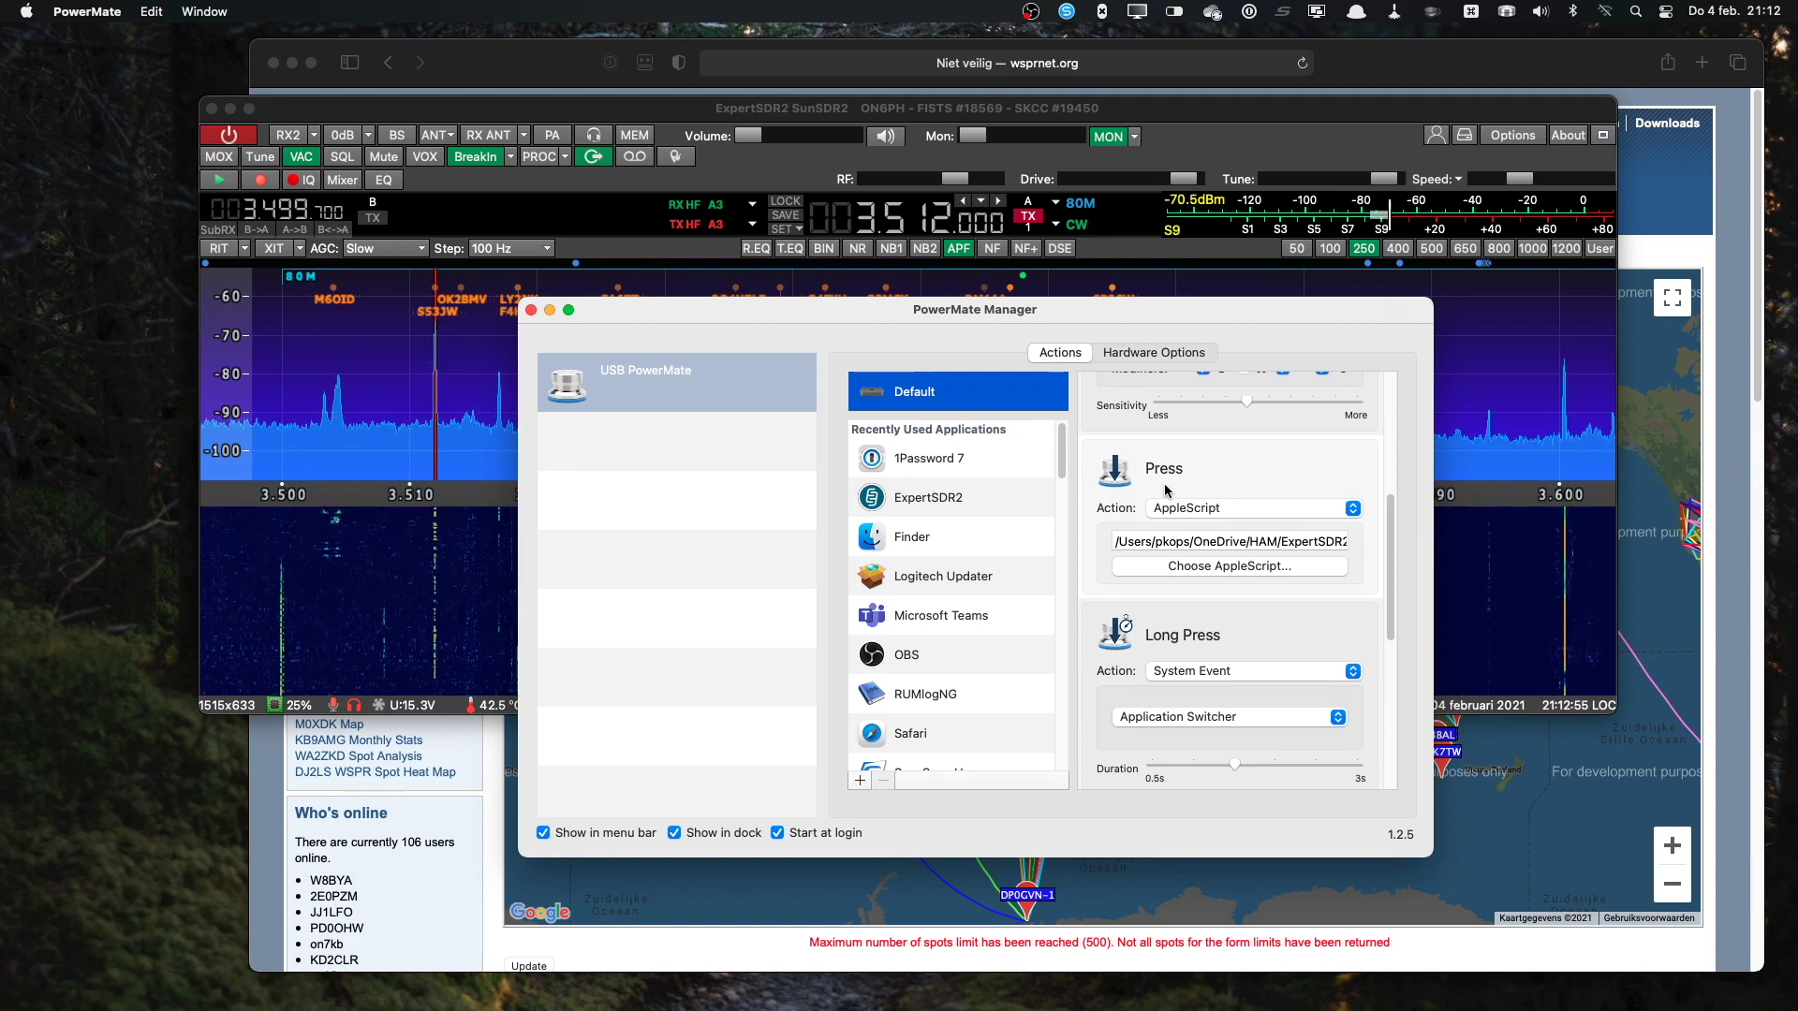
Step: Switch to ExpertSDR2 and assign Option+Right as the RX1 shortcut for Frequency Up (Fine)
key("super+Tab")
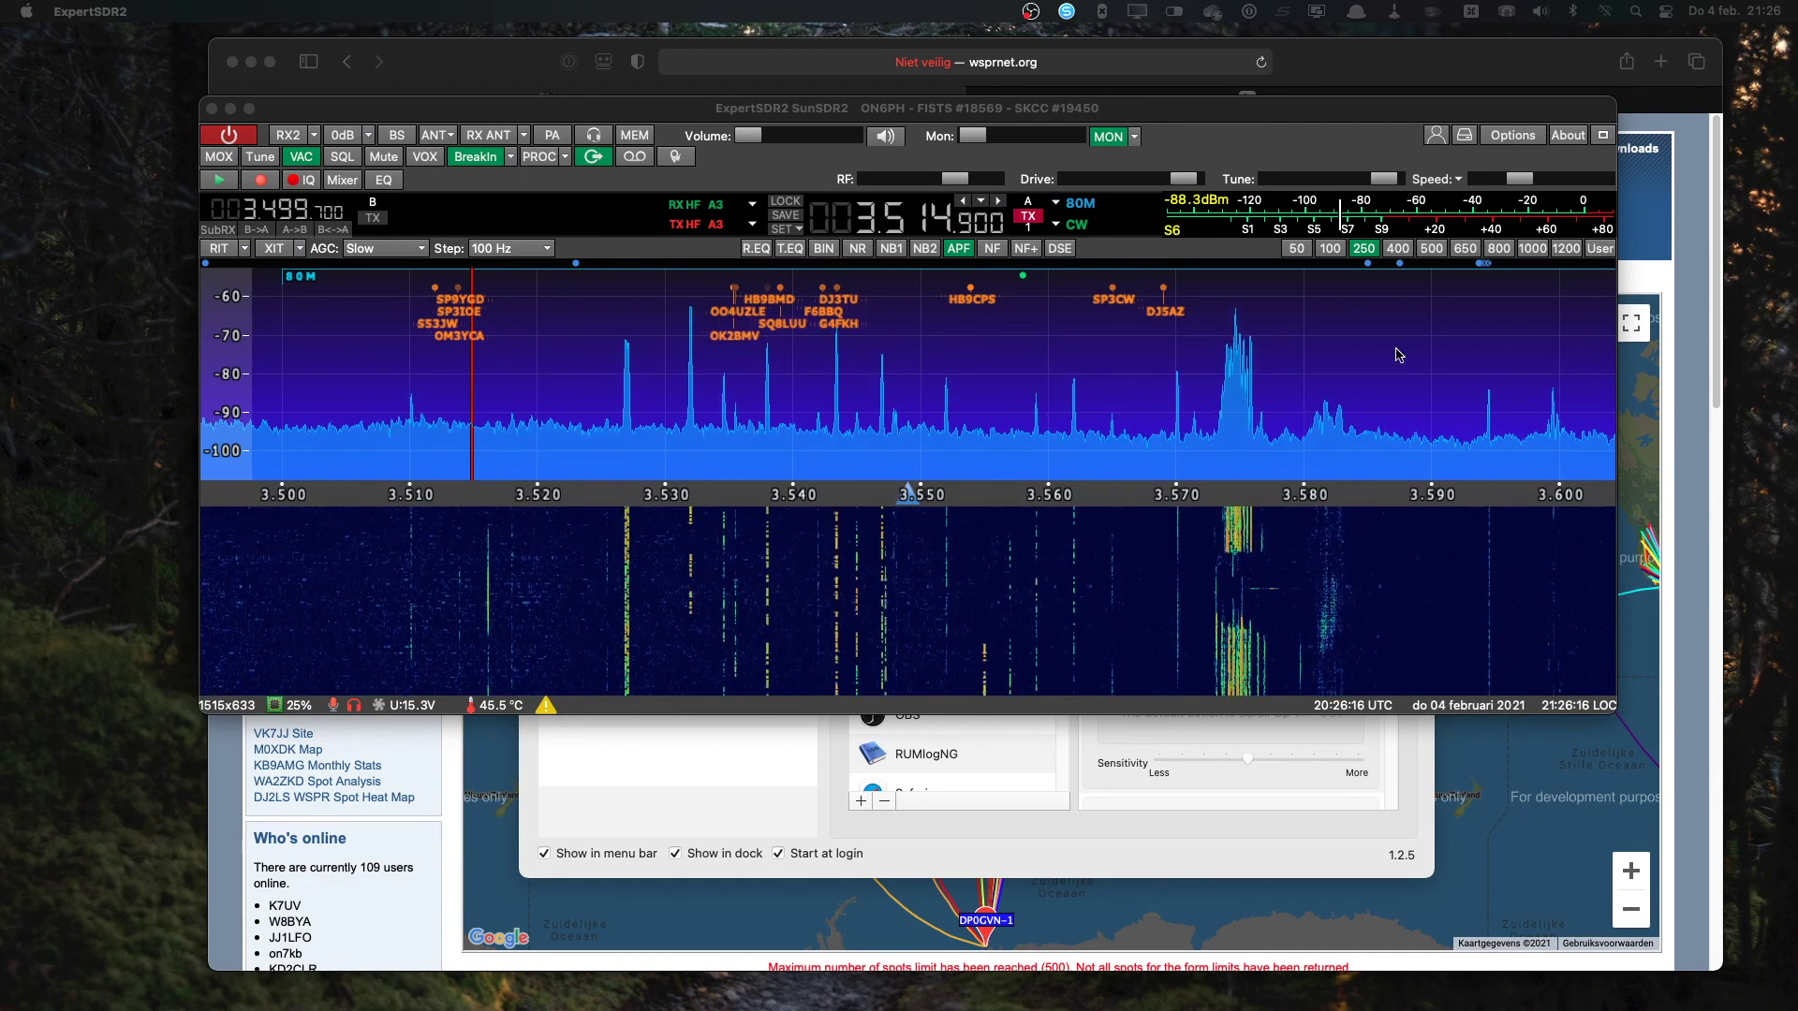
left_click(1510, 138)
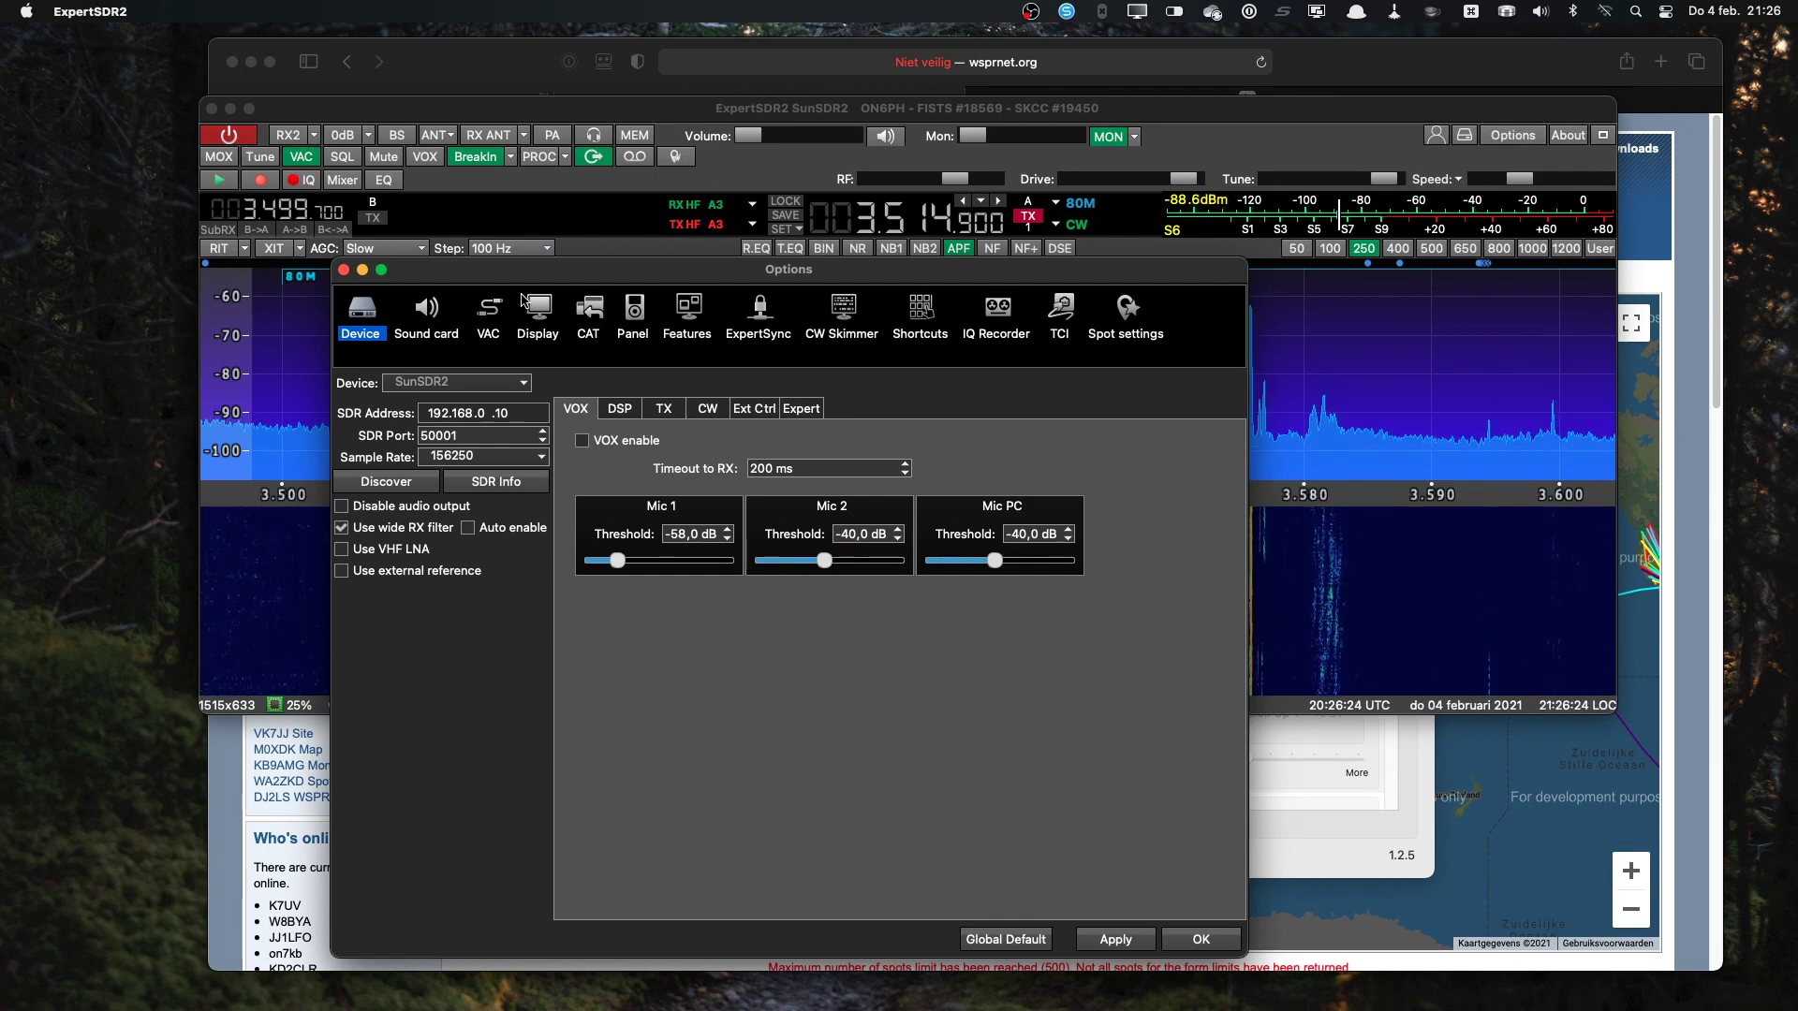
left_click(923, 314)
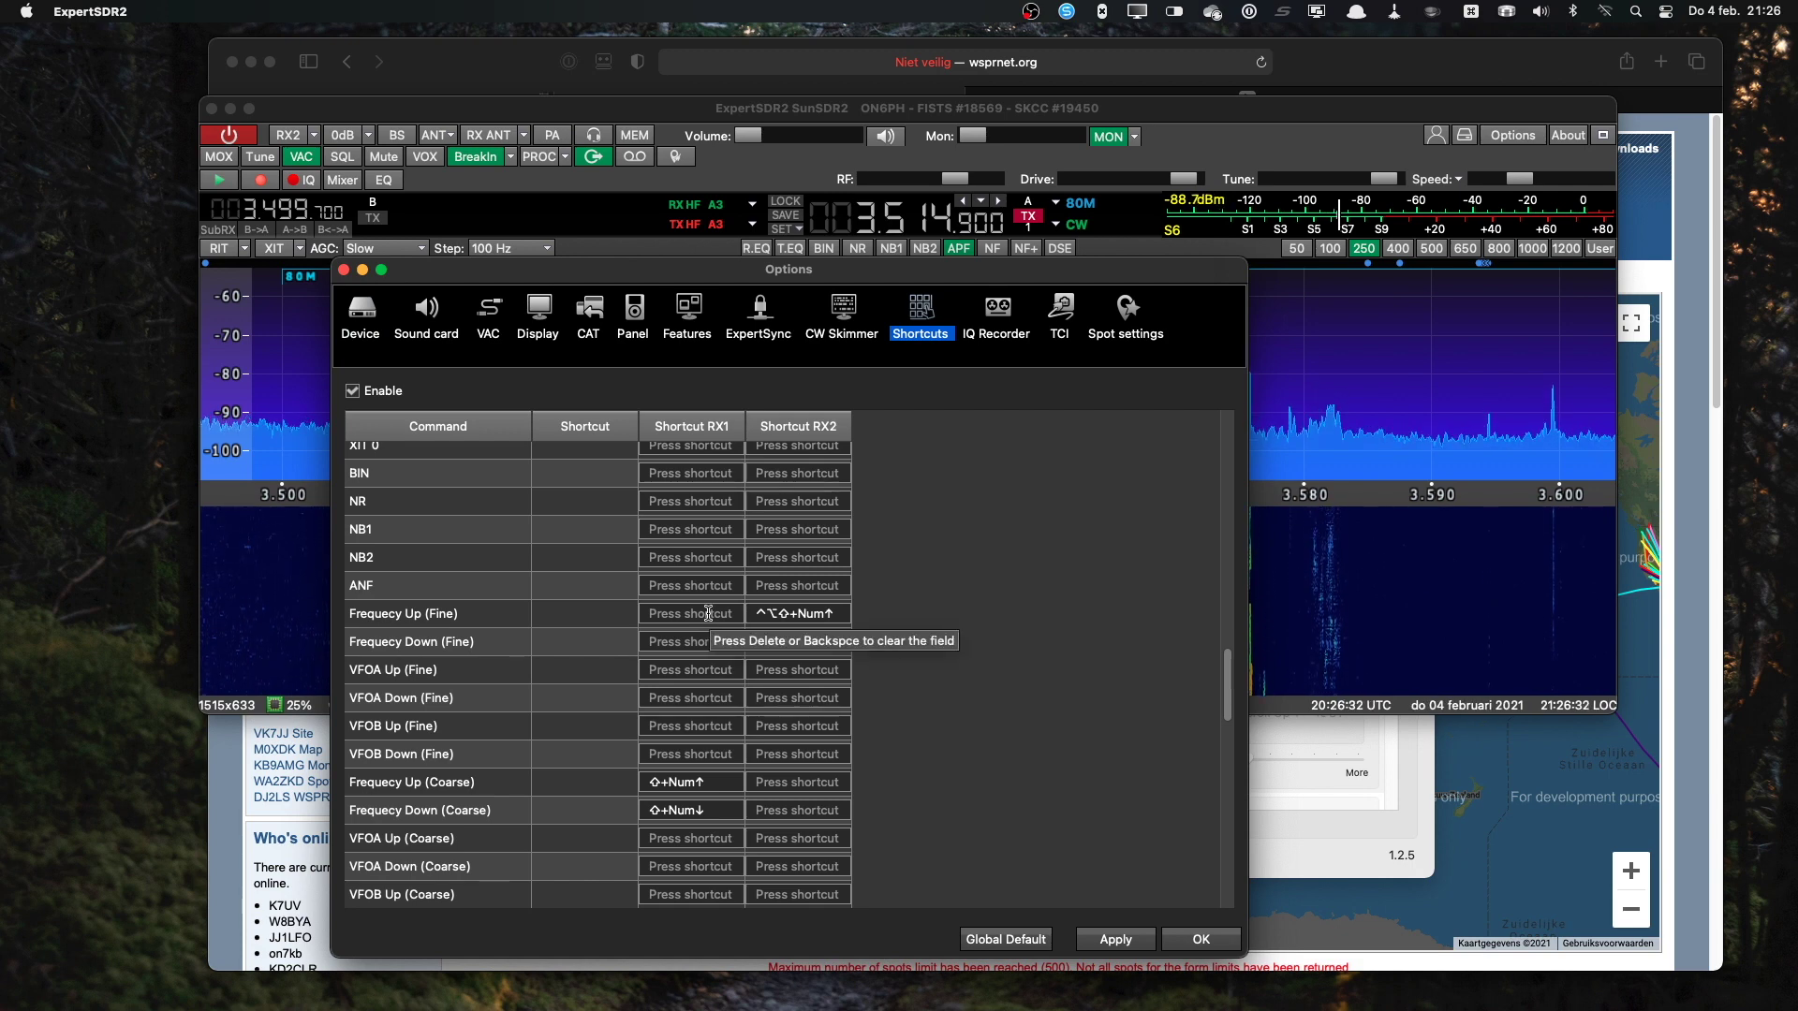
key("ctrl+alt+shift+KP_Down")
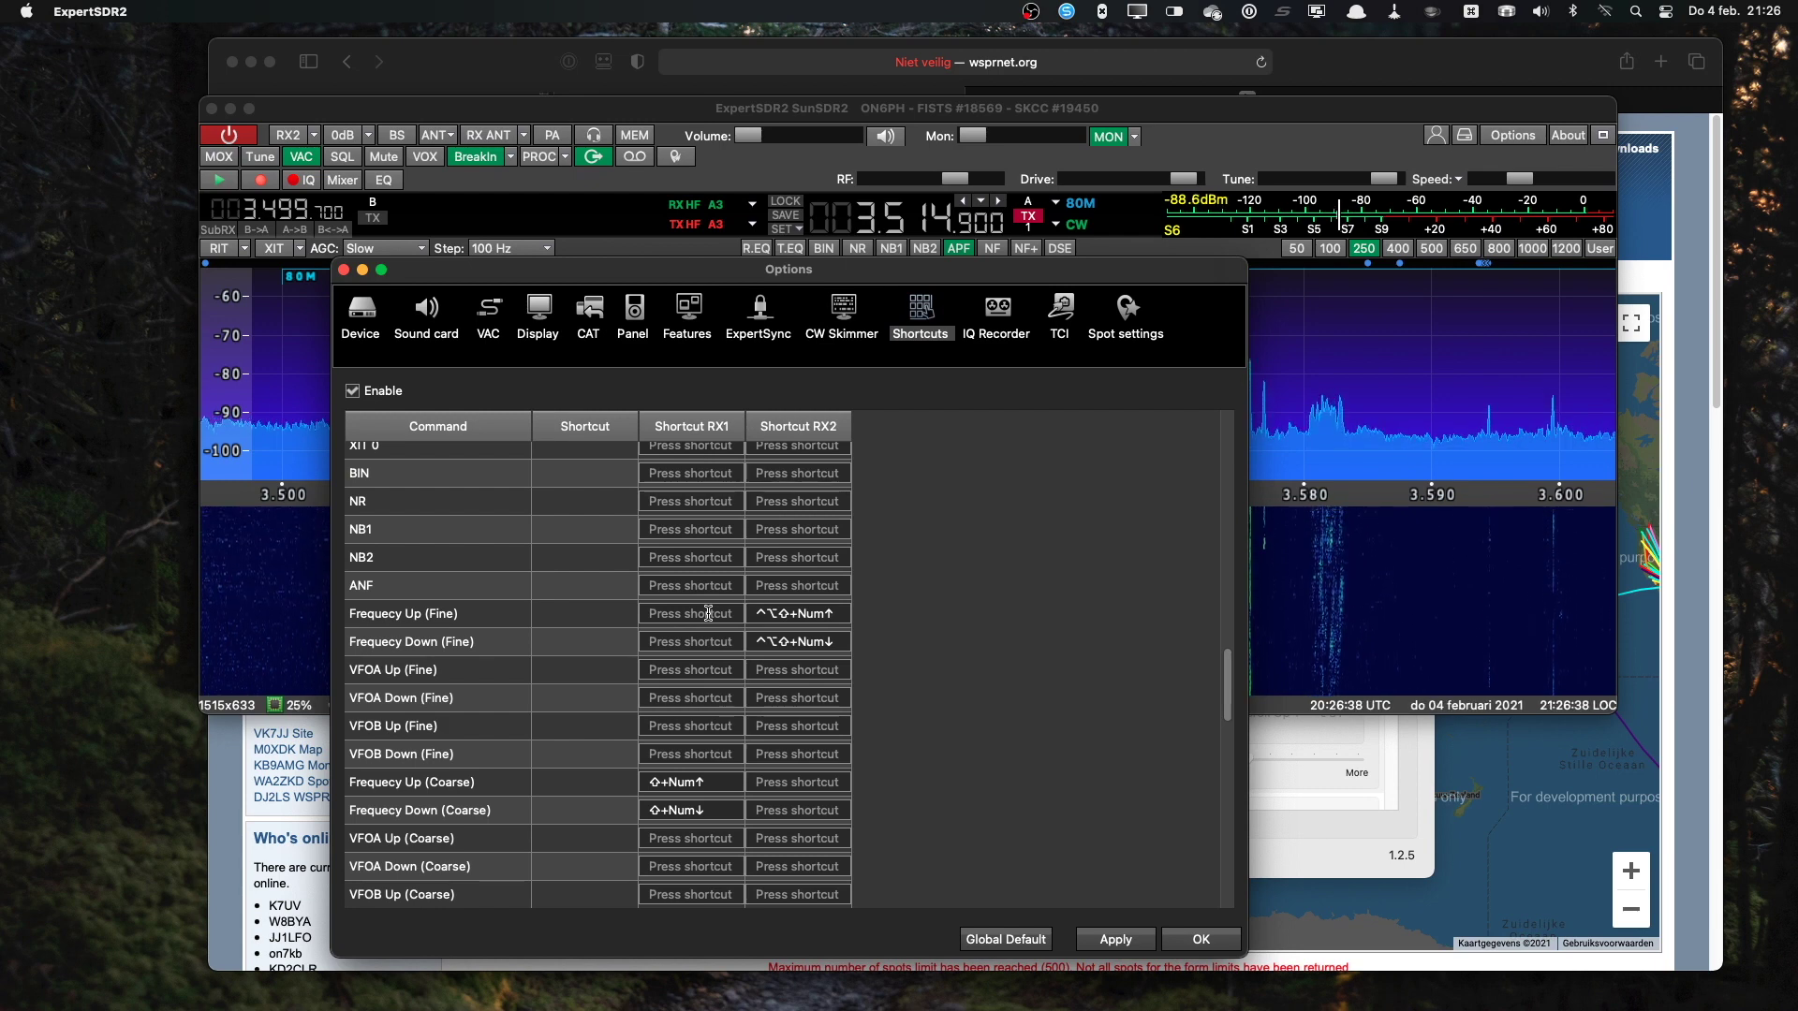
key("alt+Right")
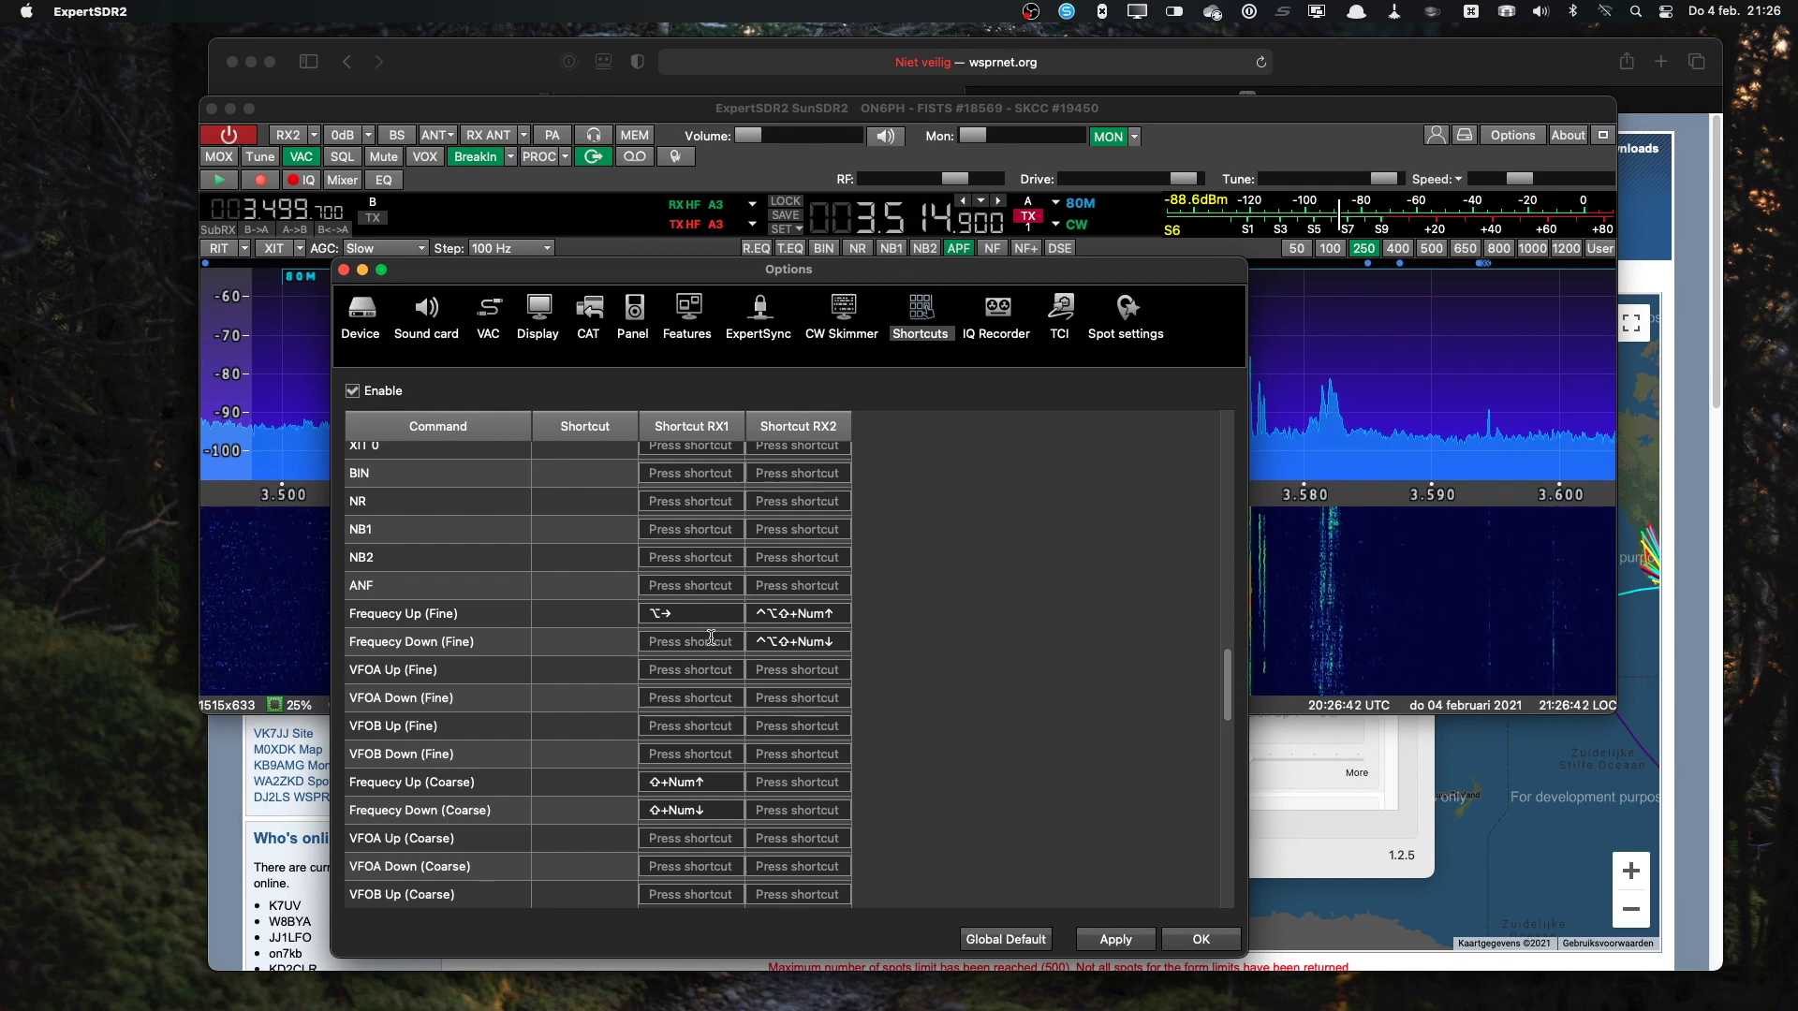
Step: Assign Option+Left as the RX1 shortcut for Frequency Down (Fine) and save the options
left_click(712, 638)
key("alt+Left")
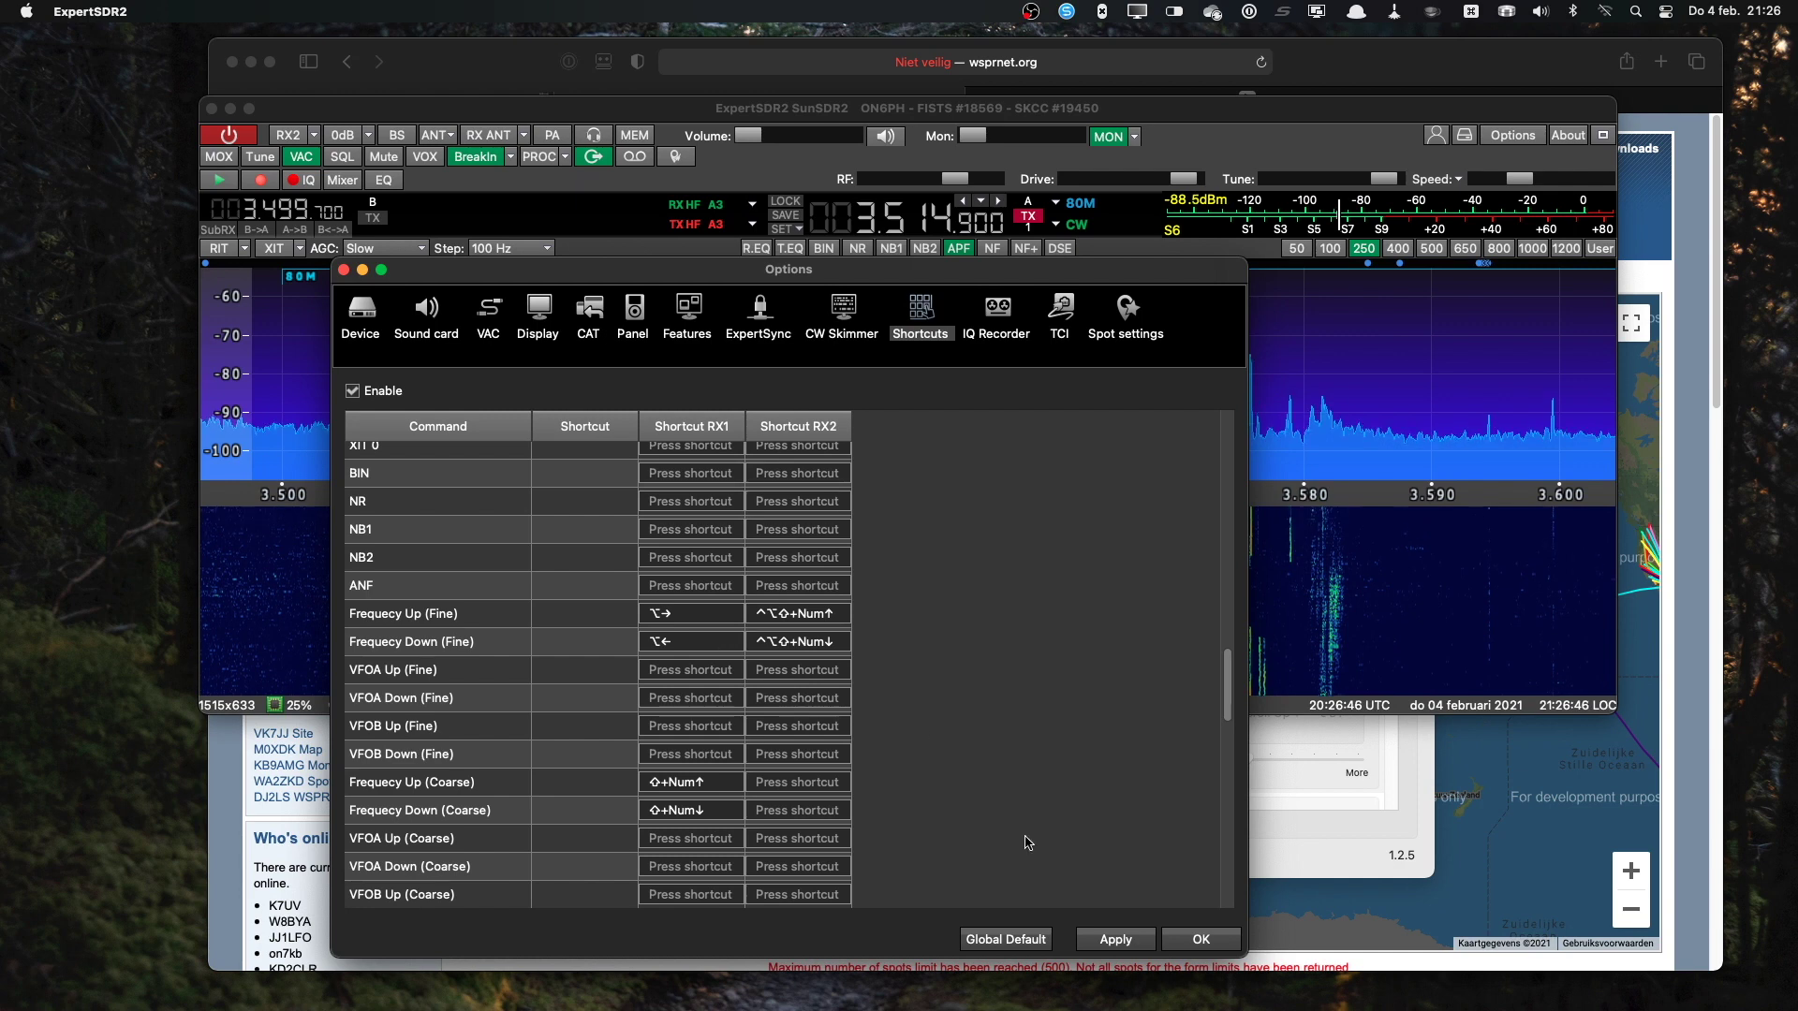
left_click(1115, 939)
left_click(1201, 939)
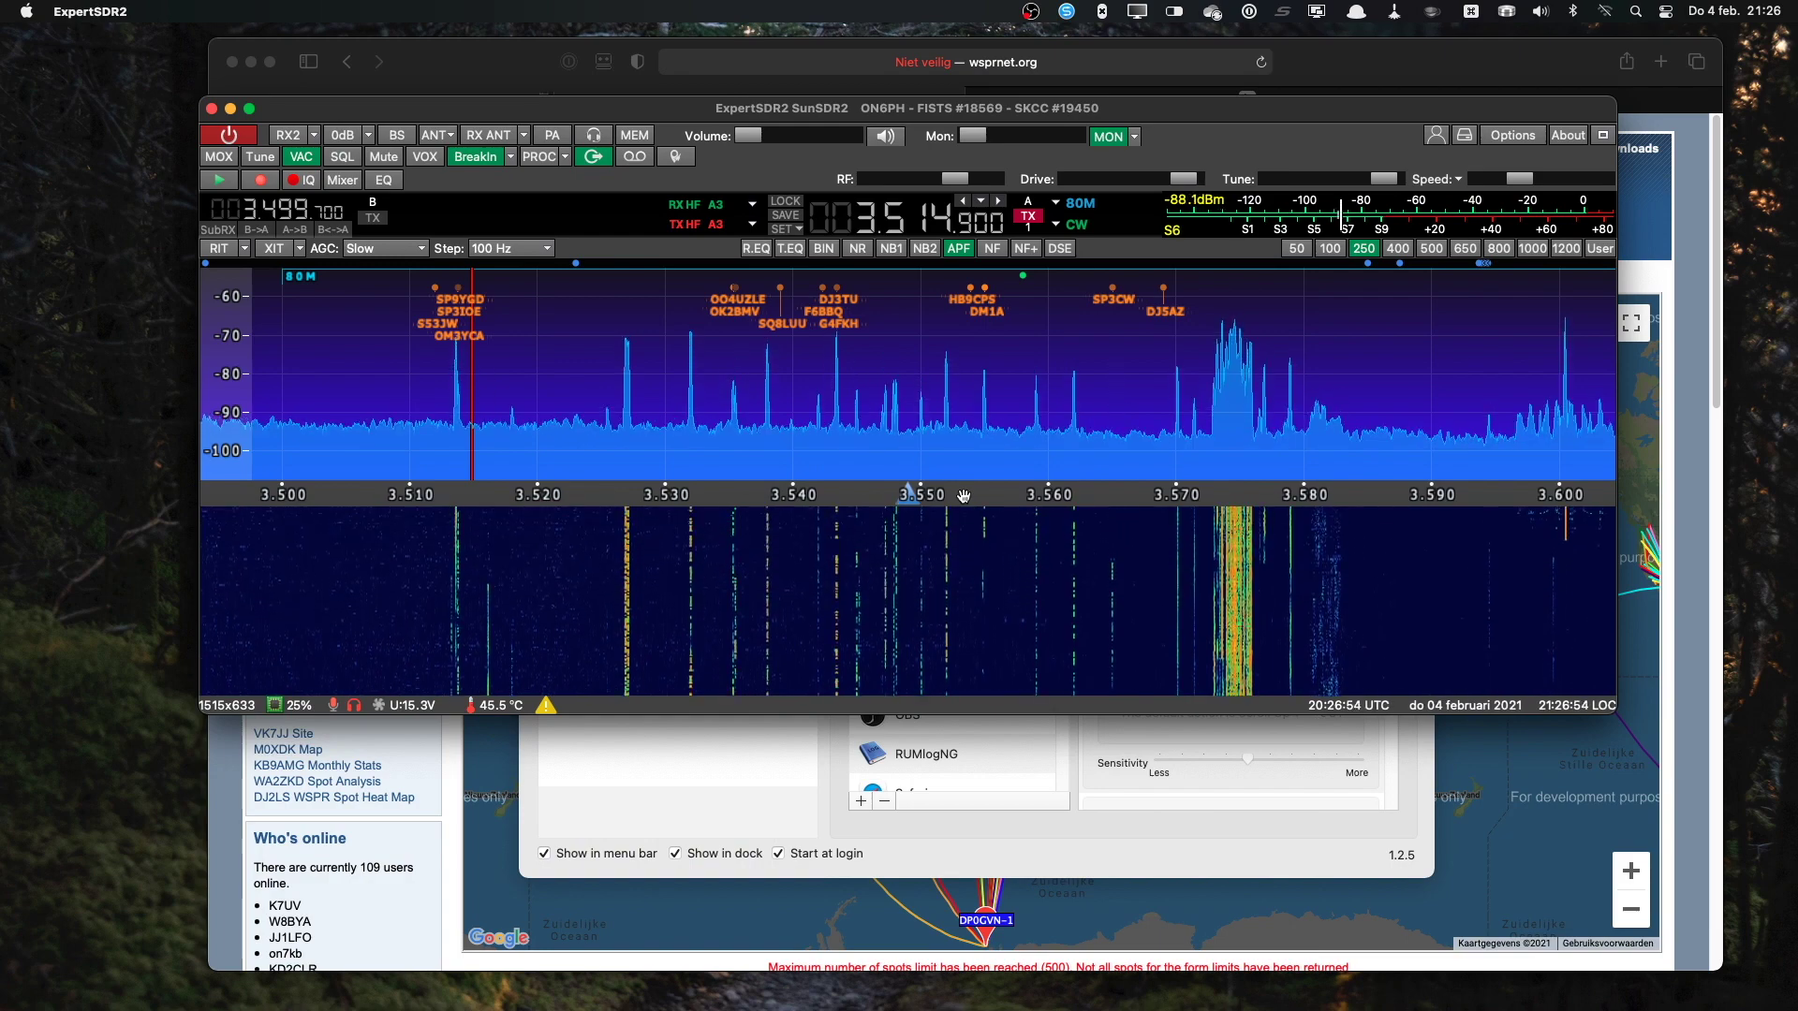
Step: Tune the receiver up to 3.515.500 and back down to 3.514.800 to test frequency control
scroll(962, 497, "up", 8)
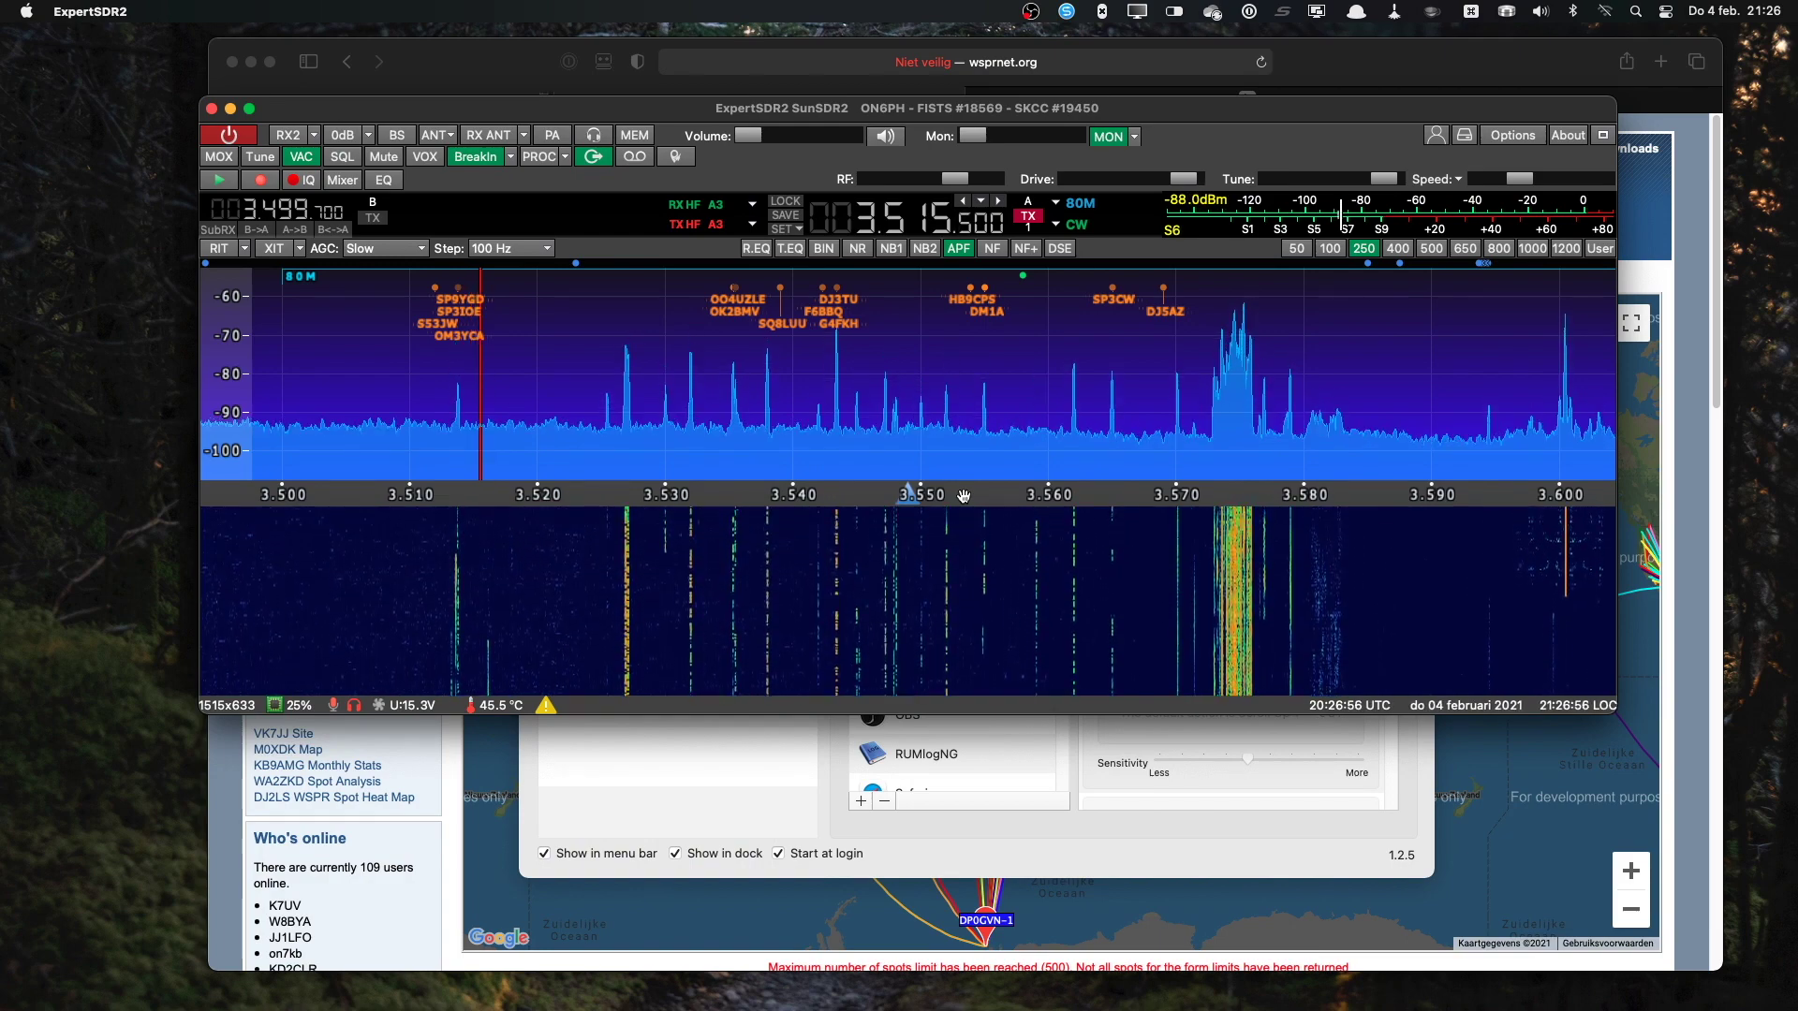
scroll(963, 496, "down", 9)
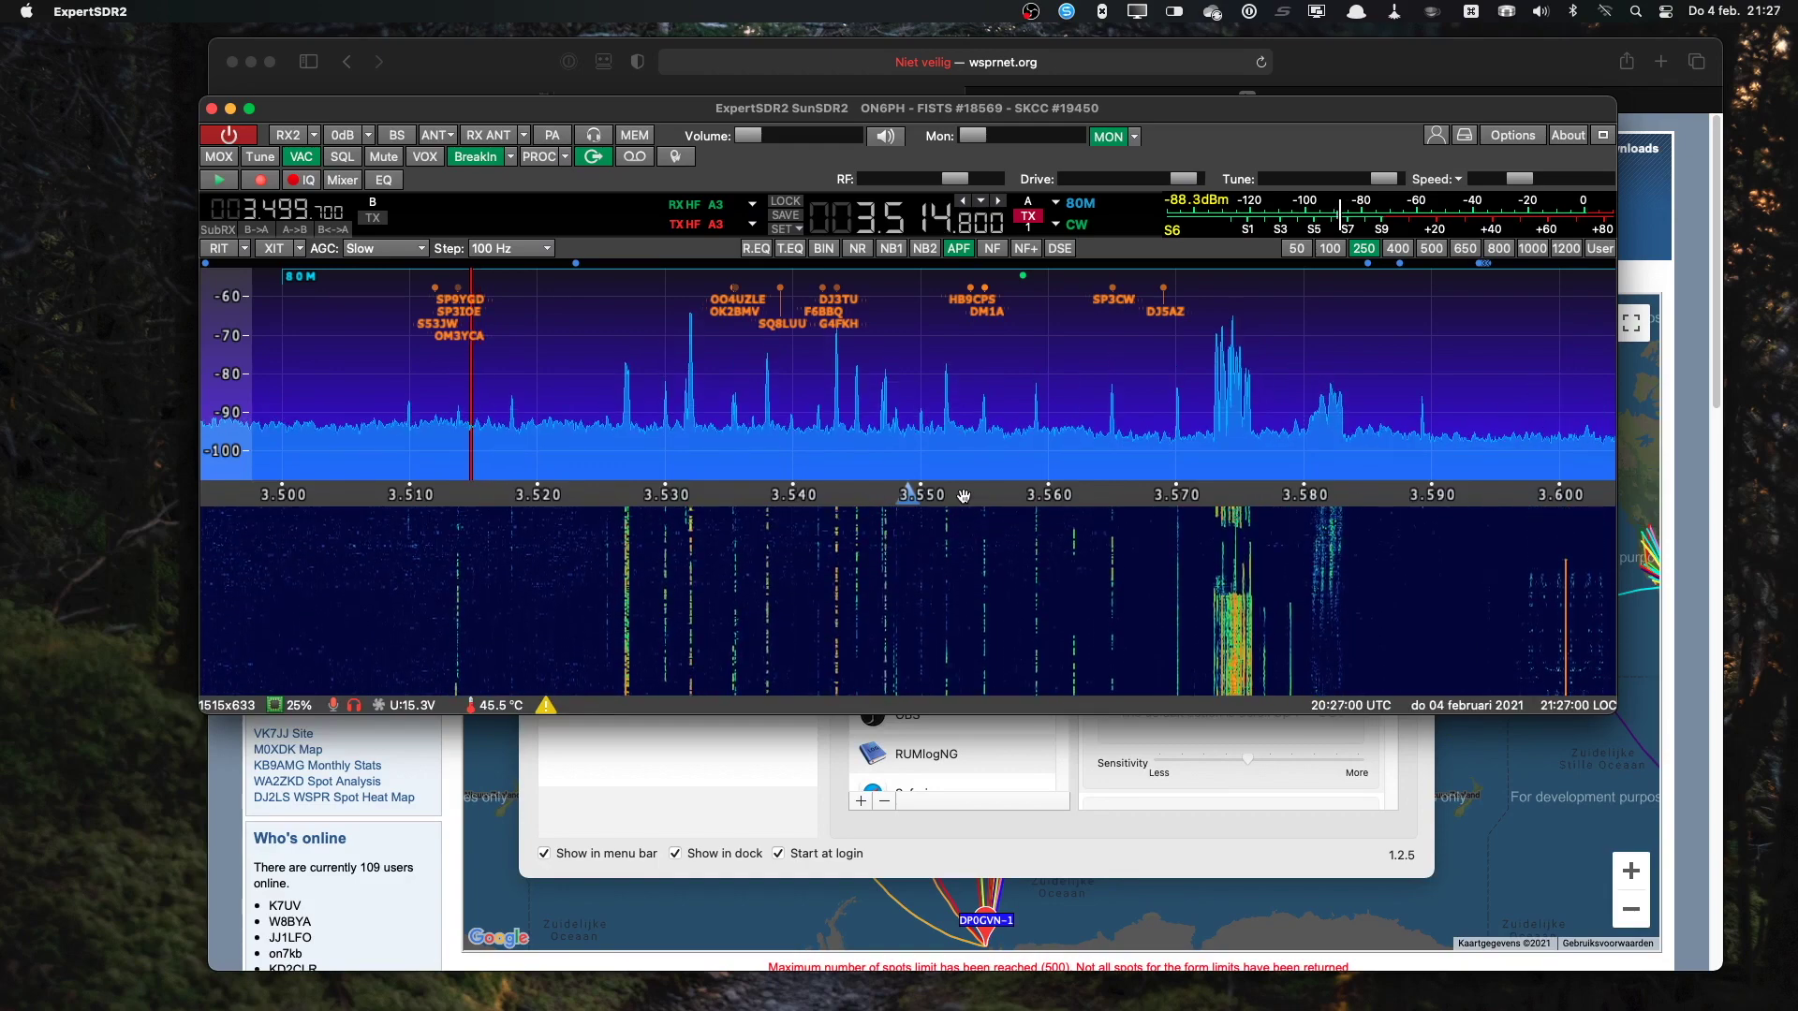
Step: In PowerMate Manager, set the ExpertSDR2 profile's Rotate Left action to the keyboard shortcut Option+Left
left_click(1140, 857)
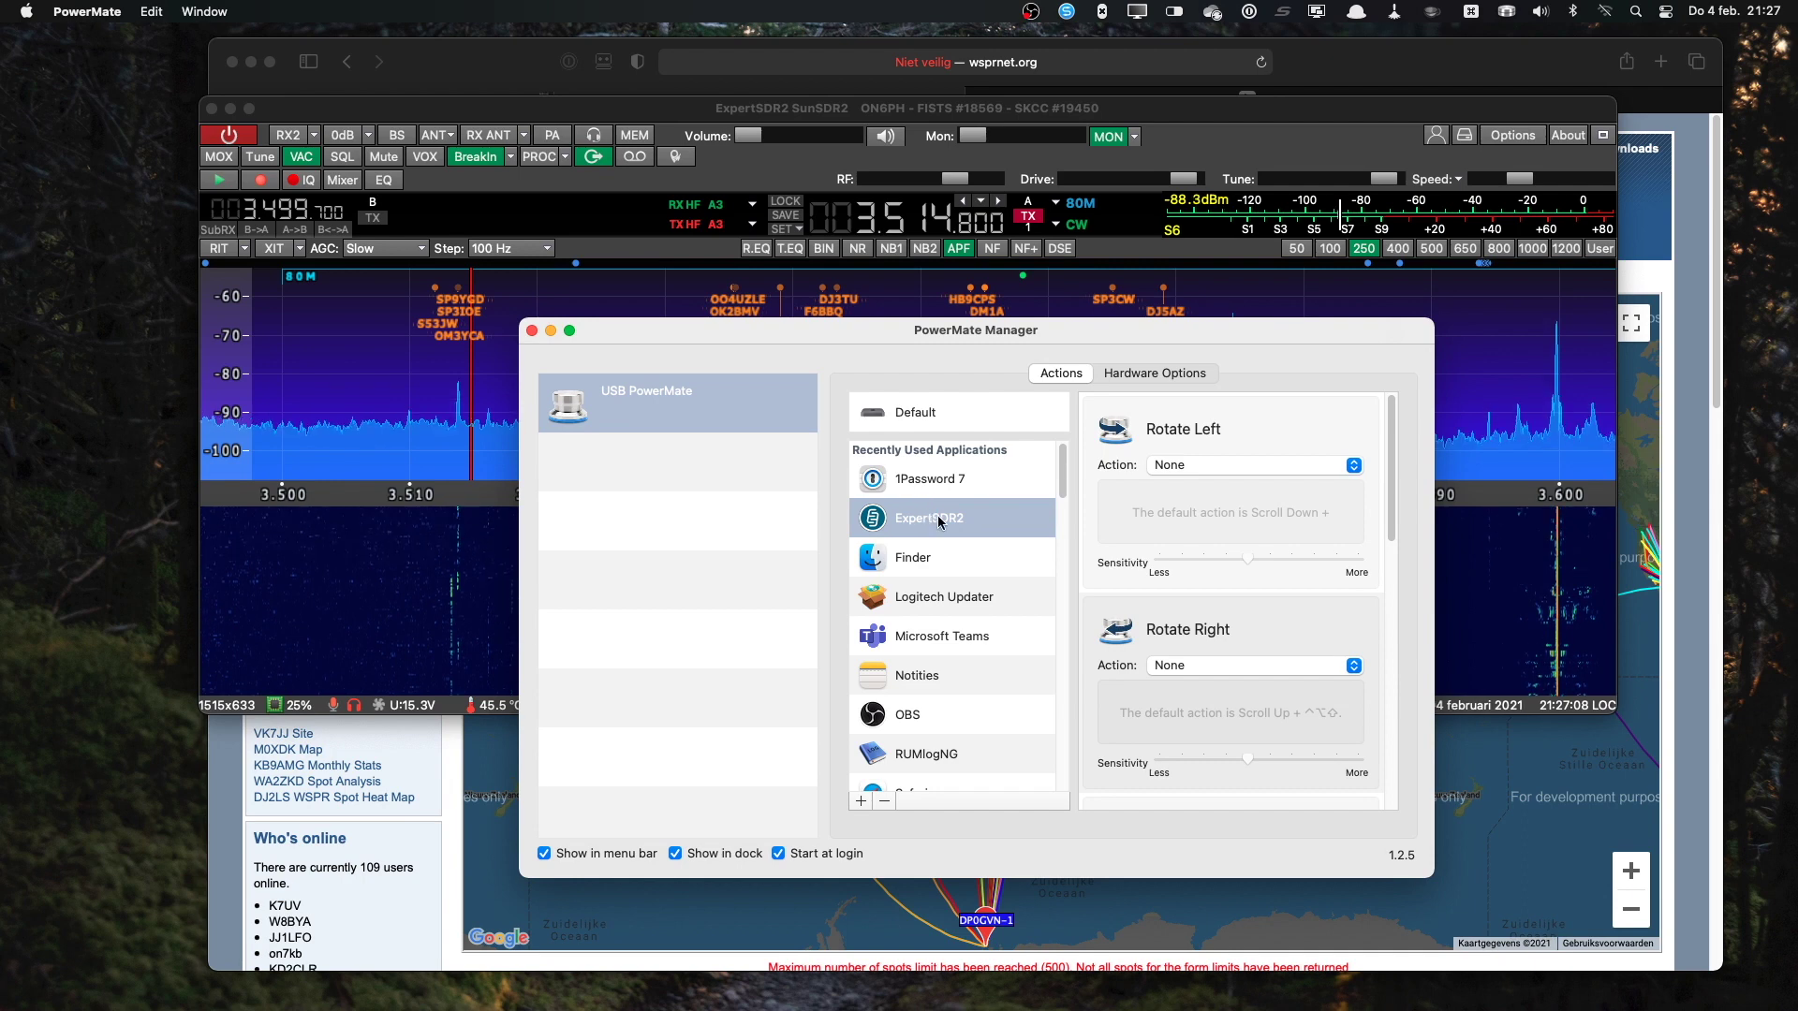
left_click(940, 522)
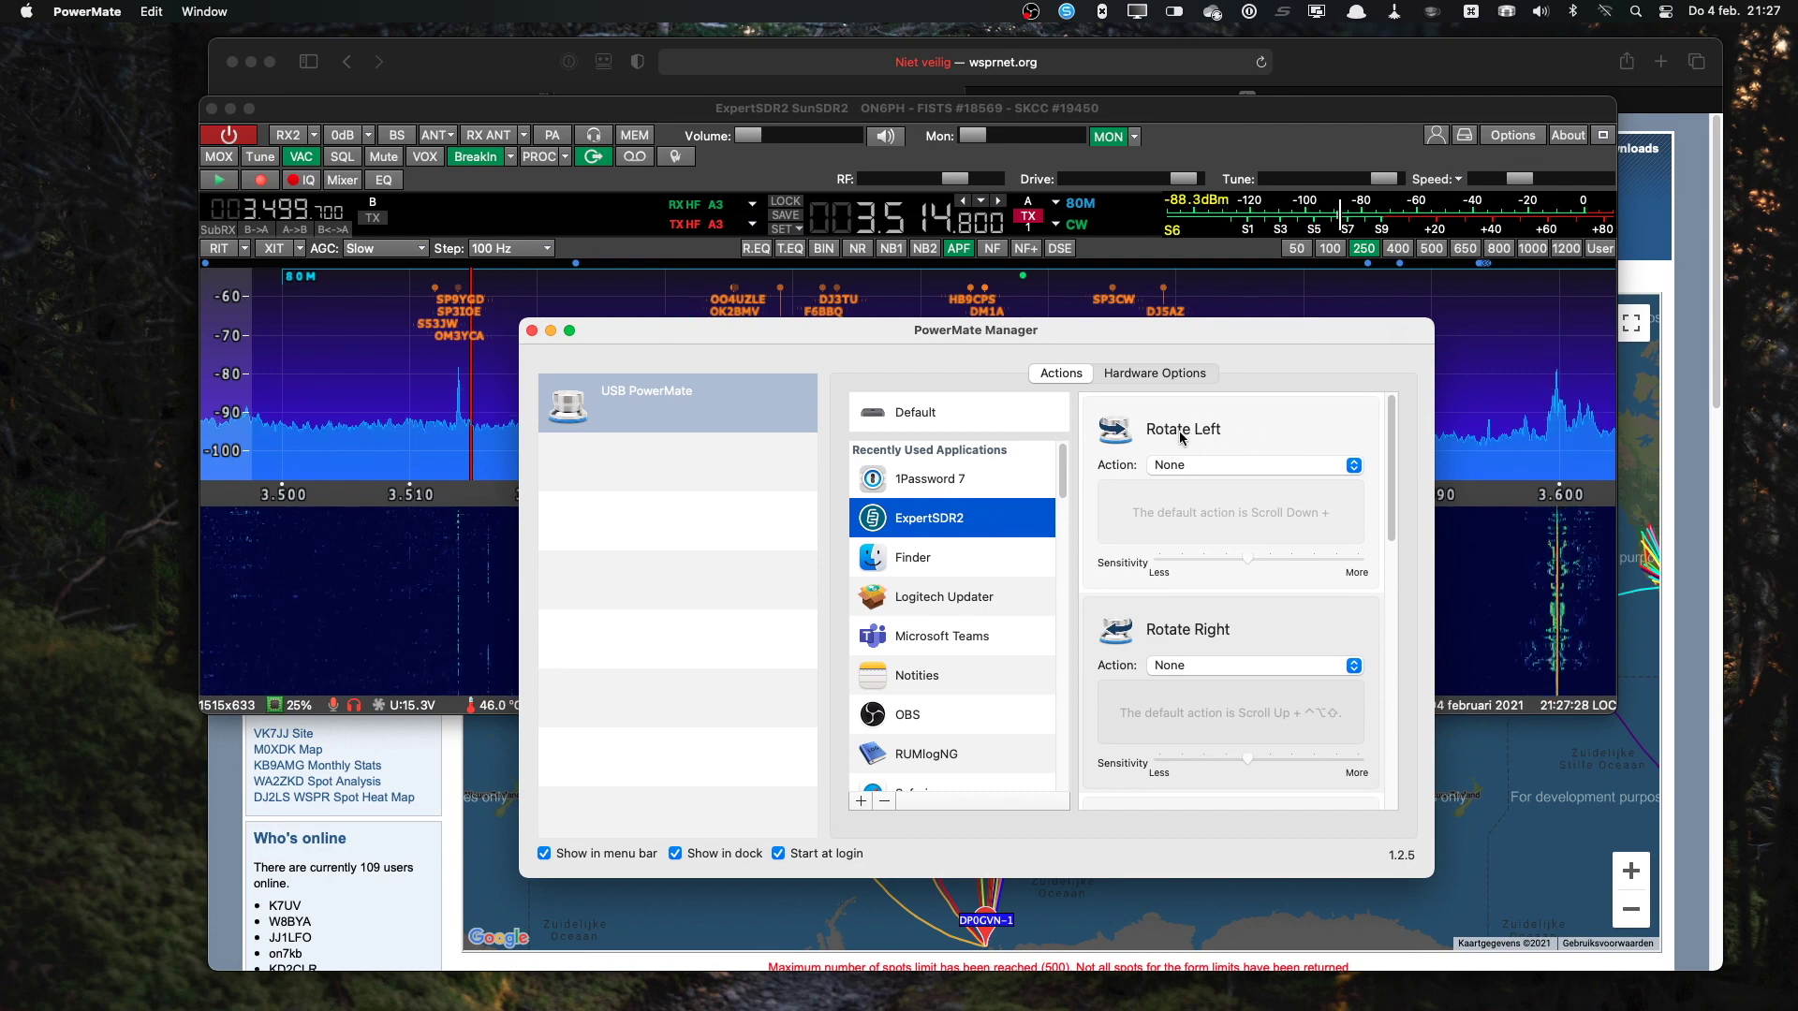
left_click(1217, 466)
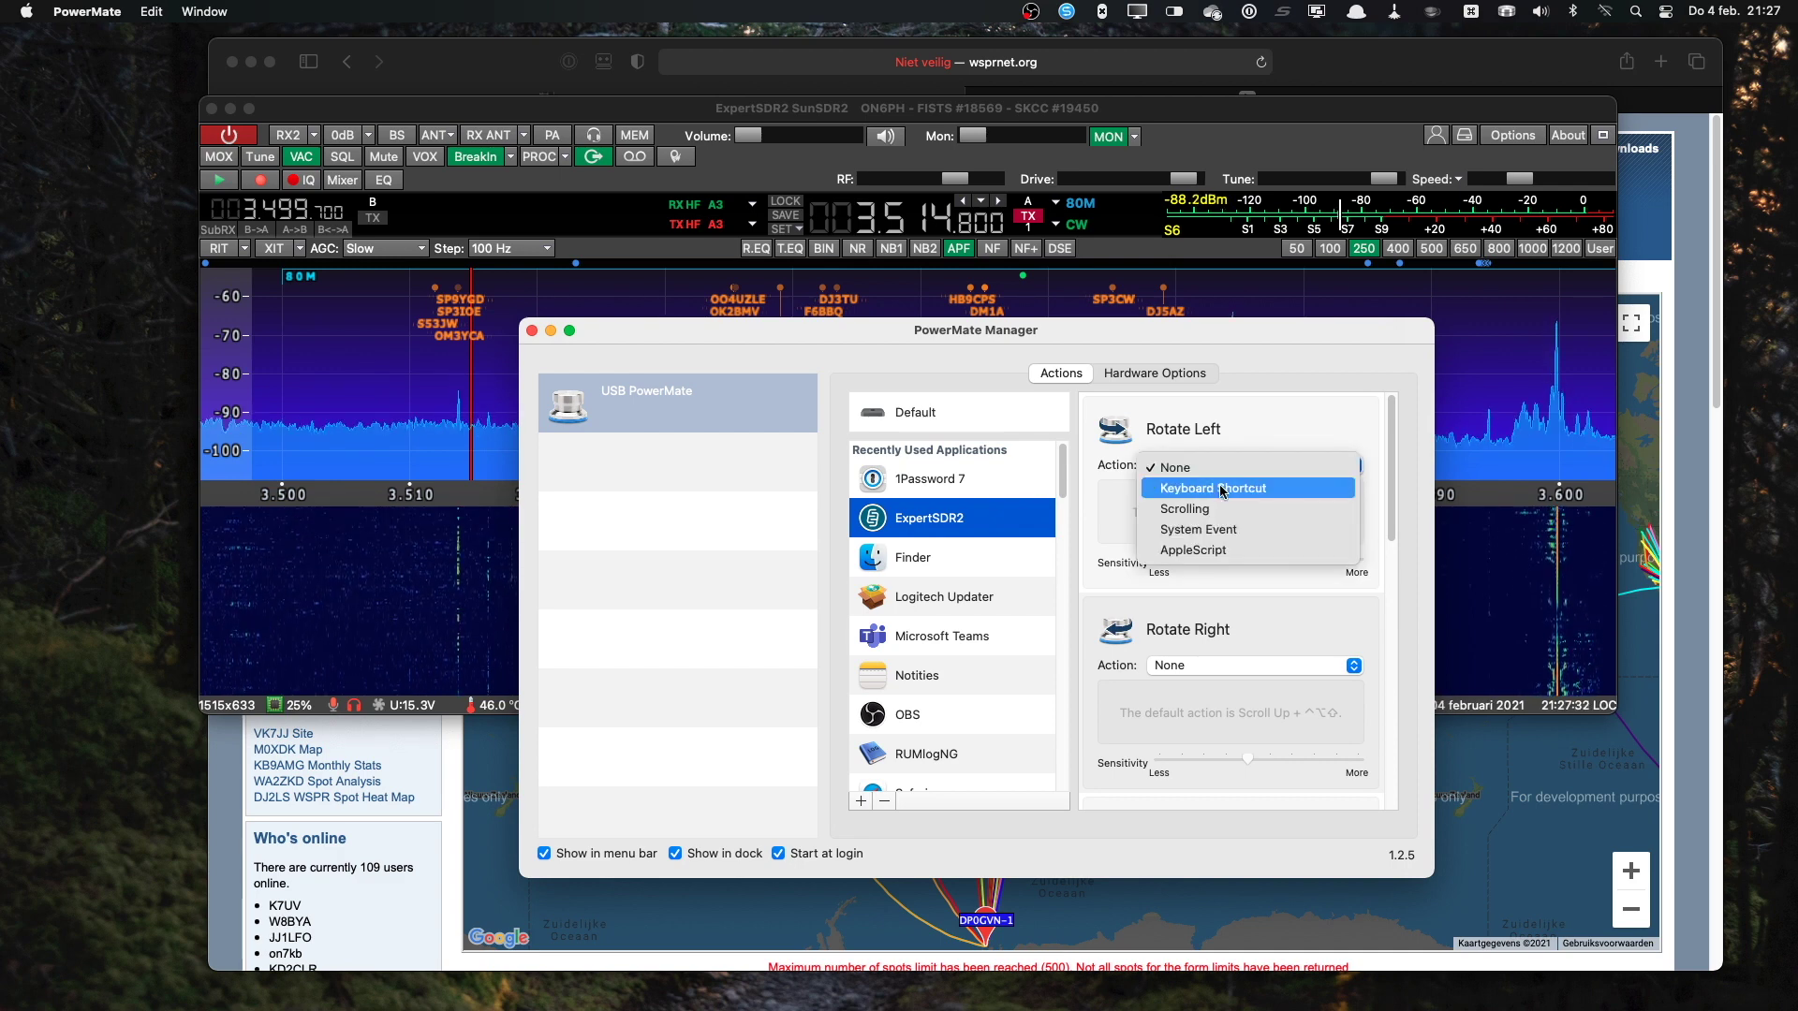
left_click(1220, 489)
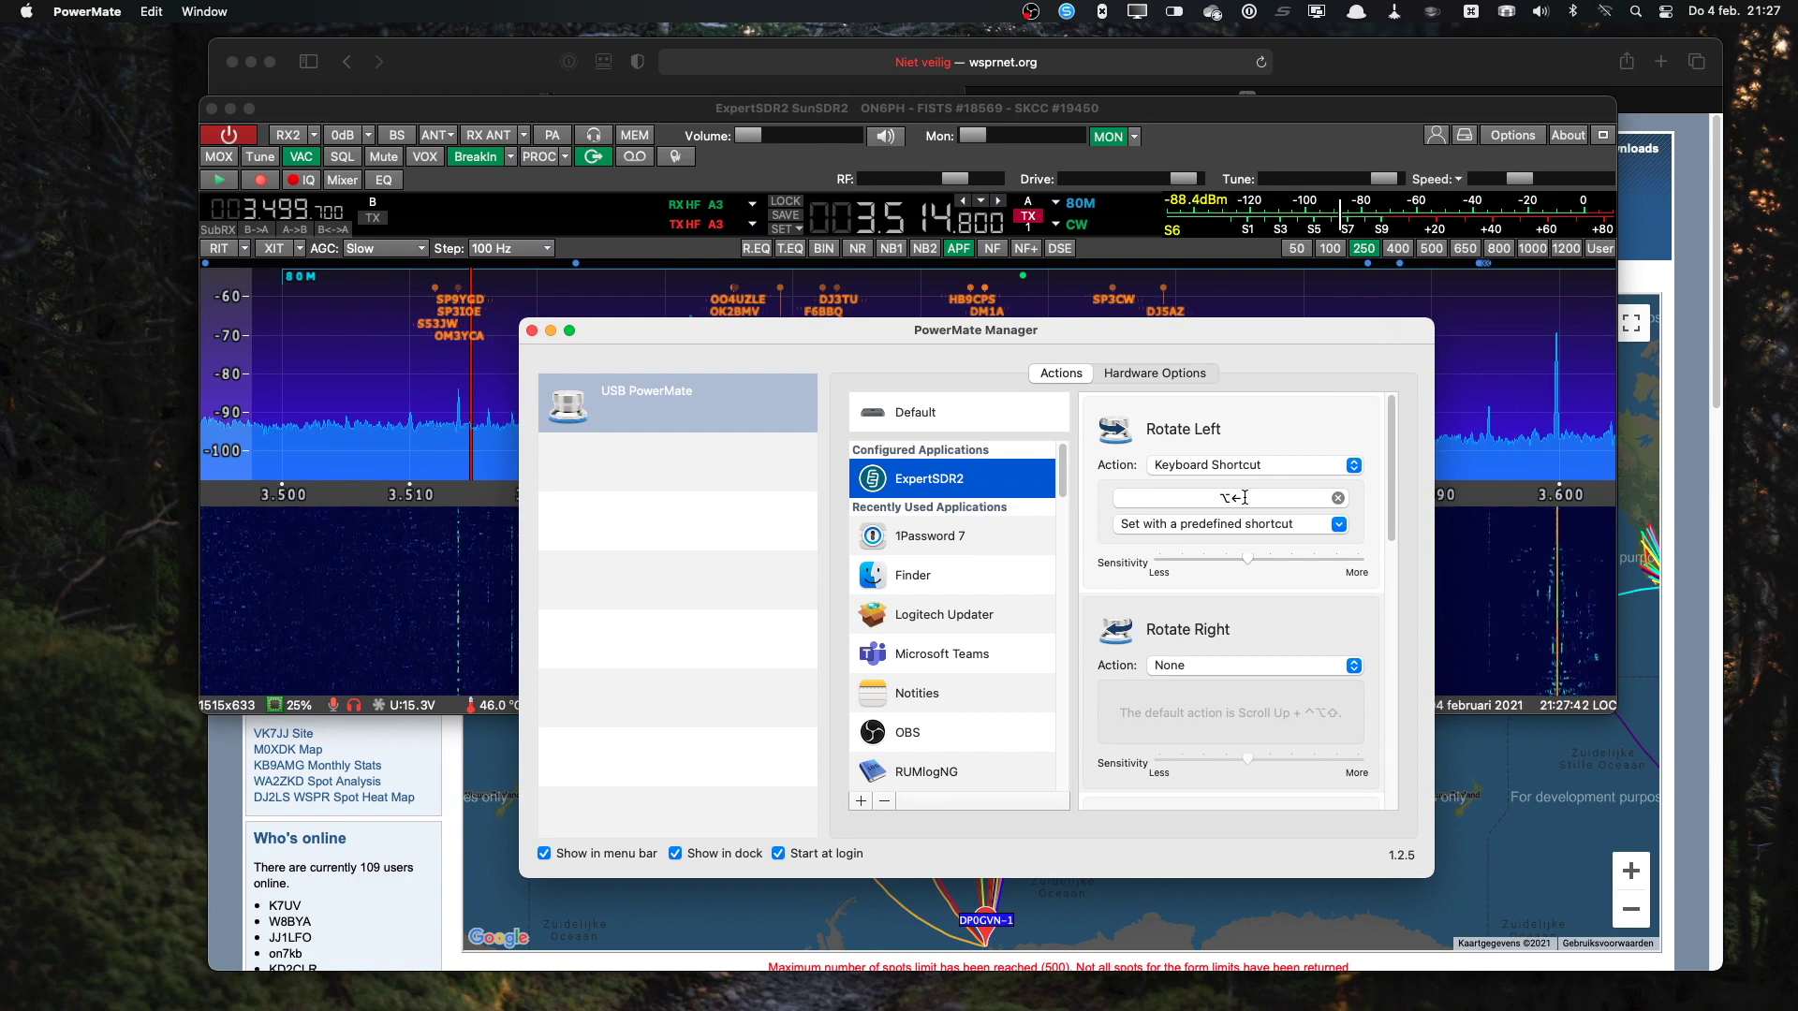
Step: Set the ExpertSDR2 profile's Rotate Right action to the keyboard shortcut Option+Right
scroll(1268, 623, "down", 1)
left_click(1250, 655)
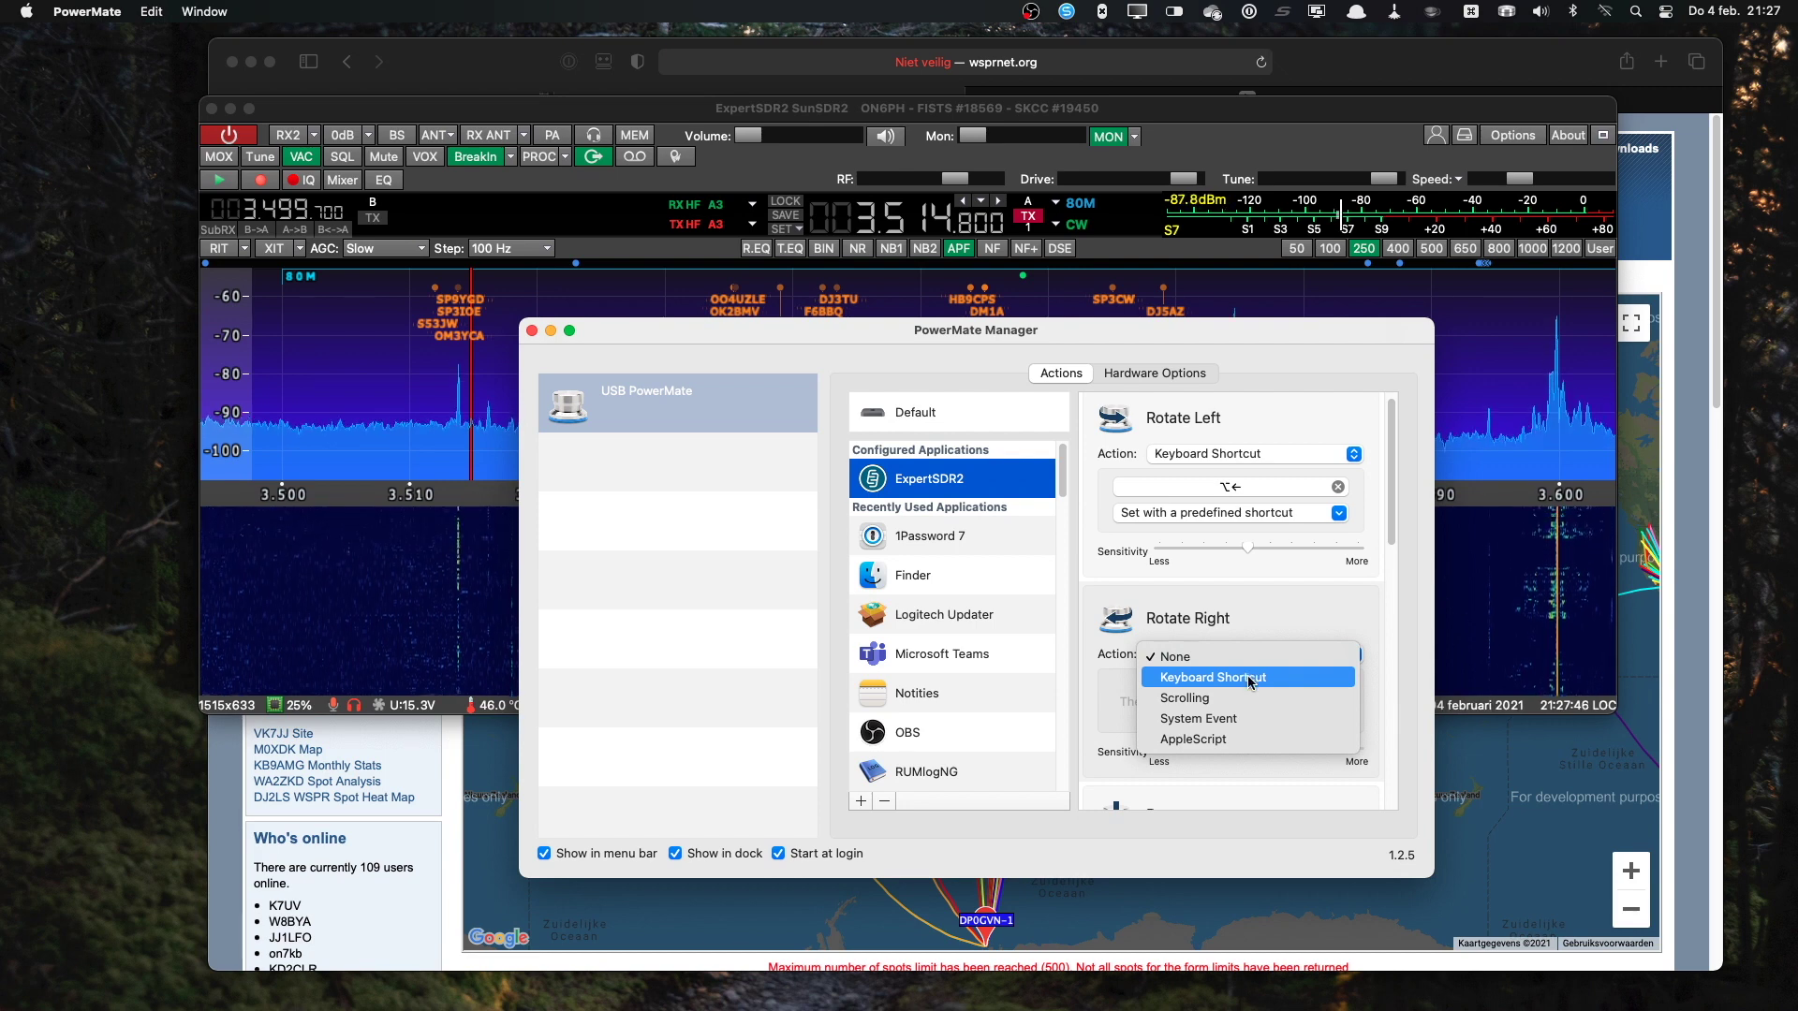
left_click(1249, 677)
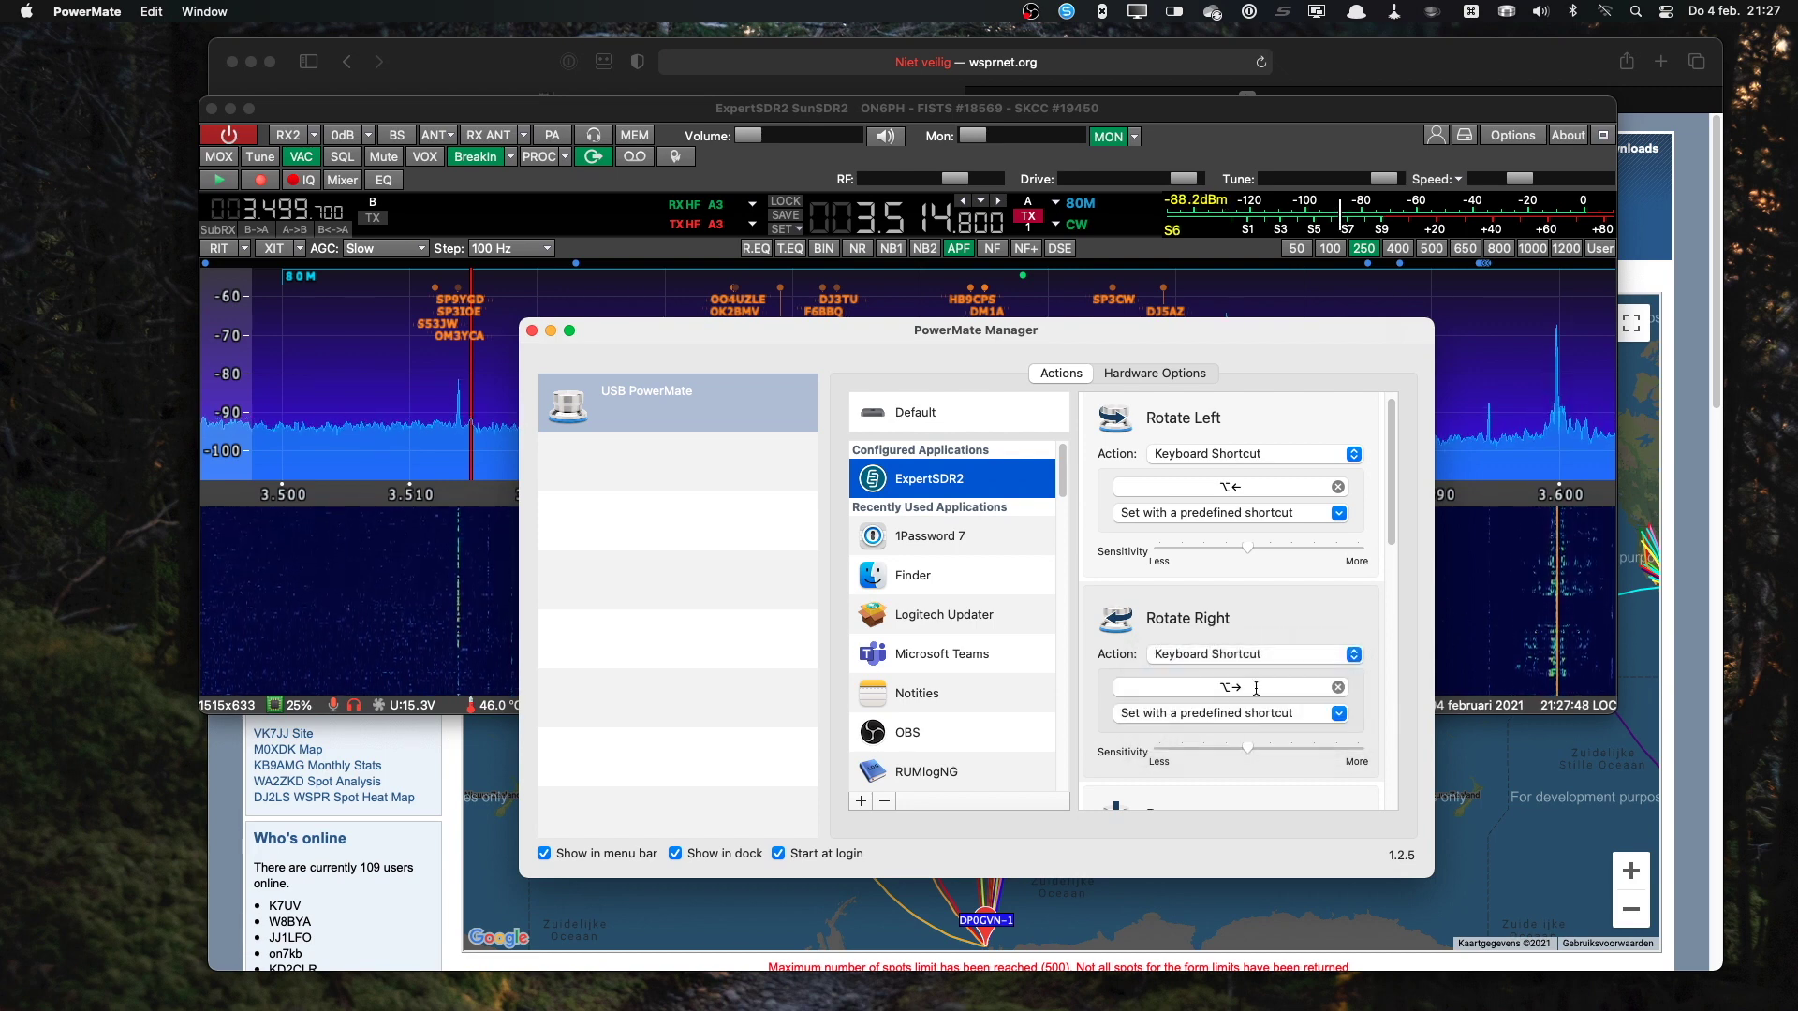
key("alt+Right")
left_click(1338, 687)
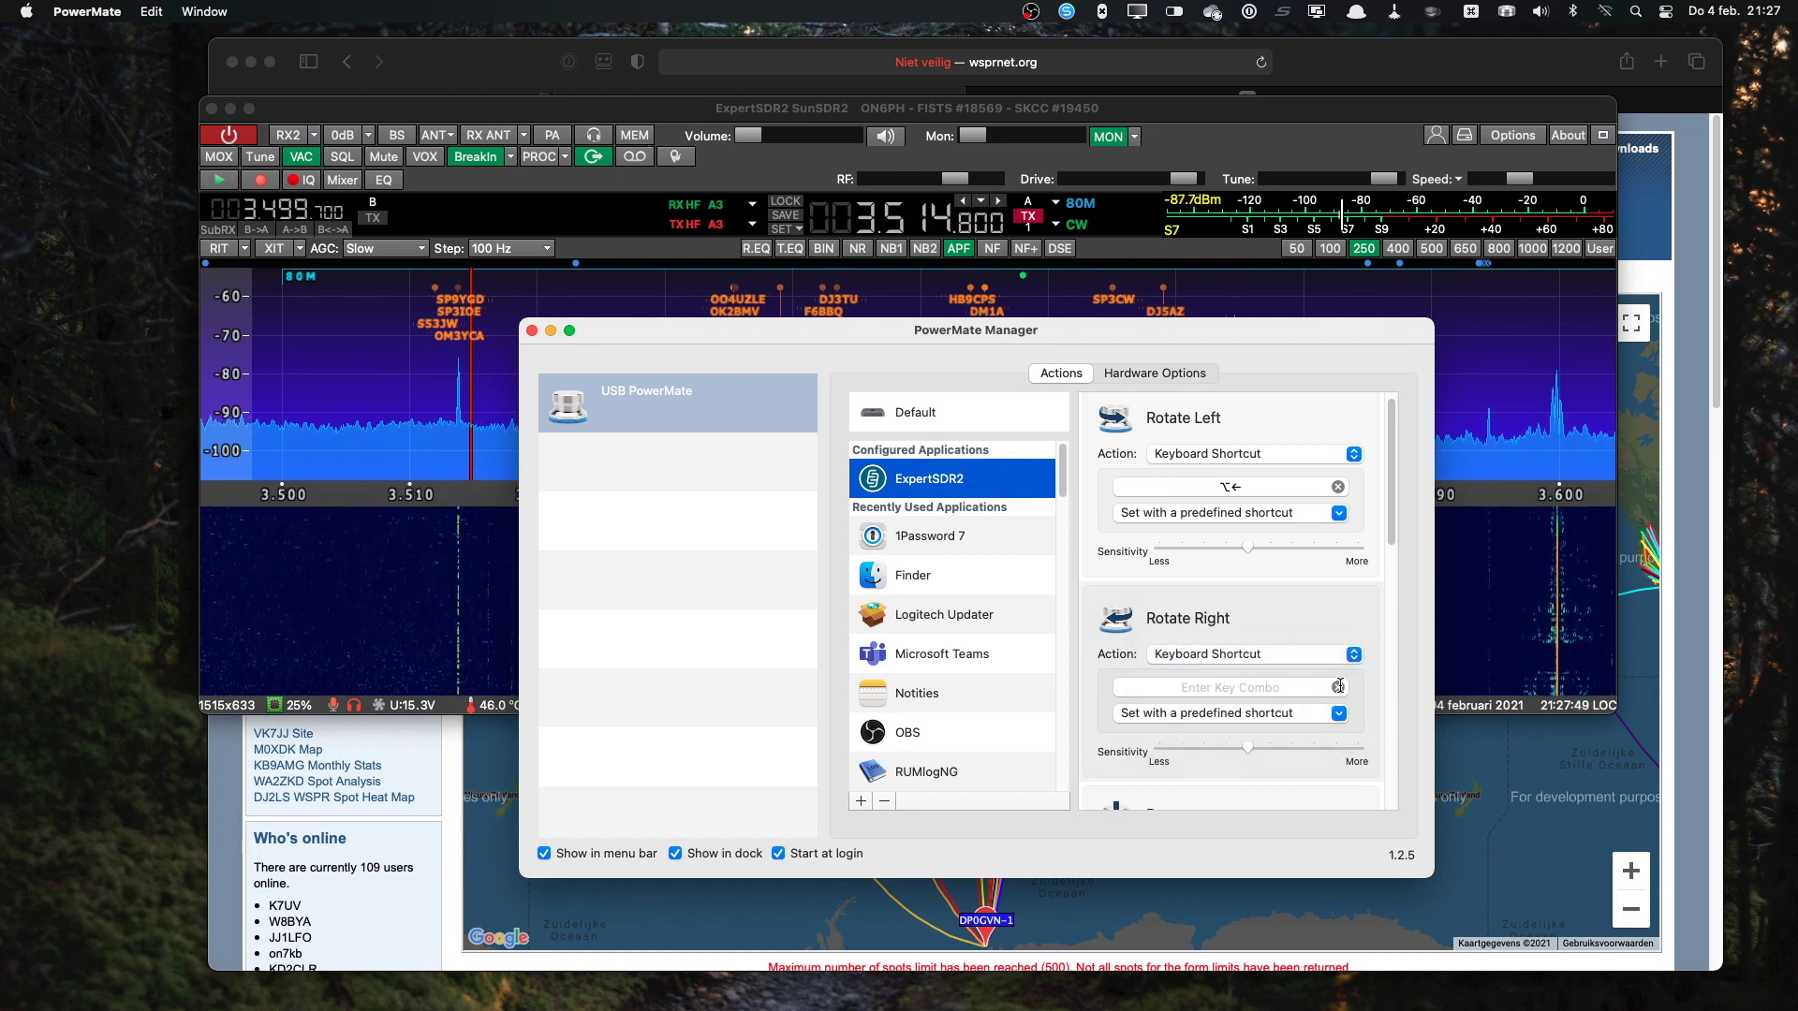
left_click(1266, 687)
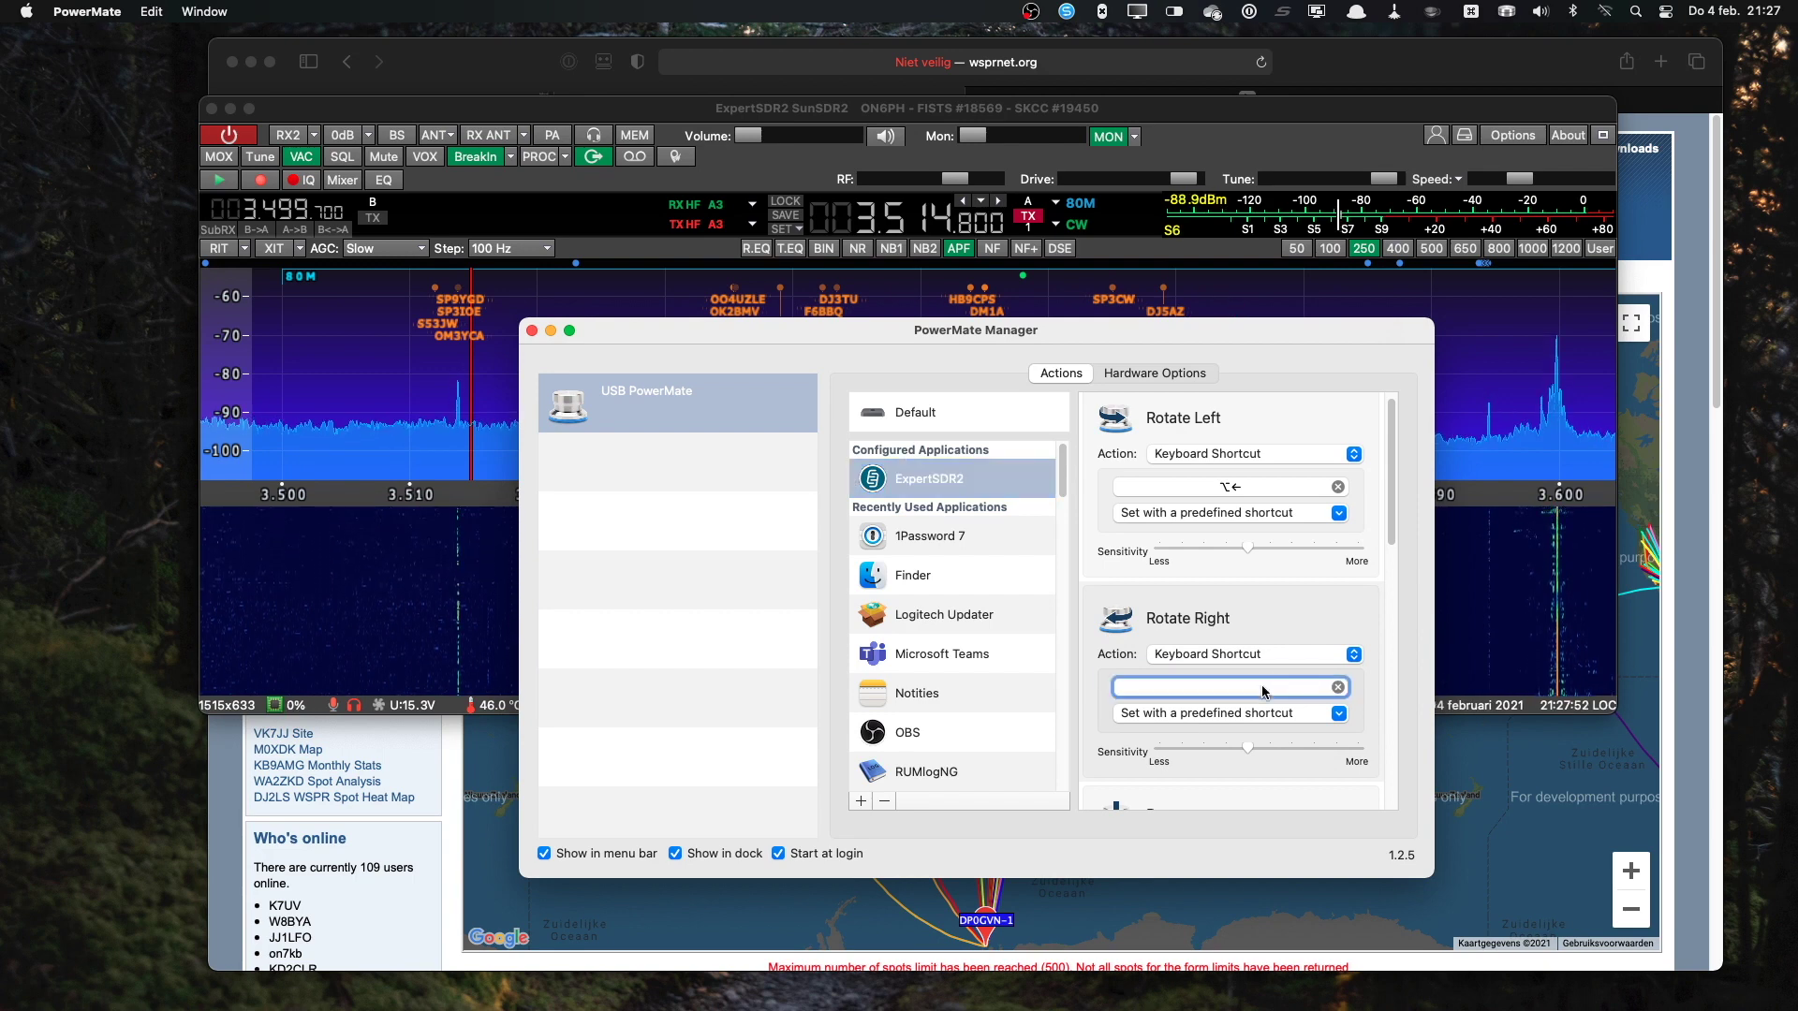
key("alt+Right")
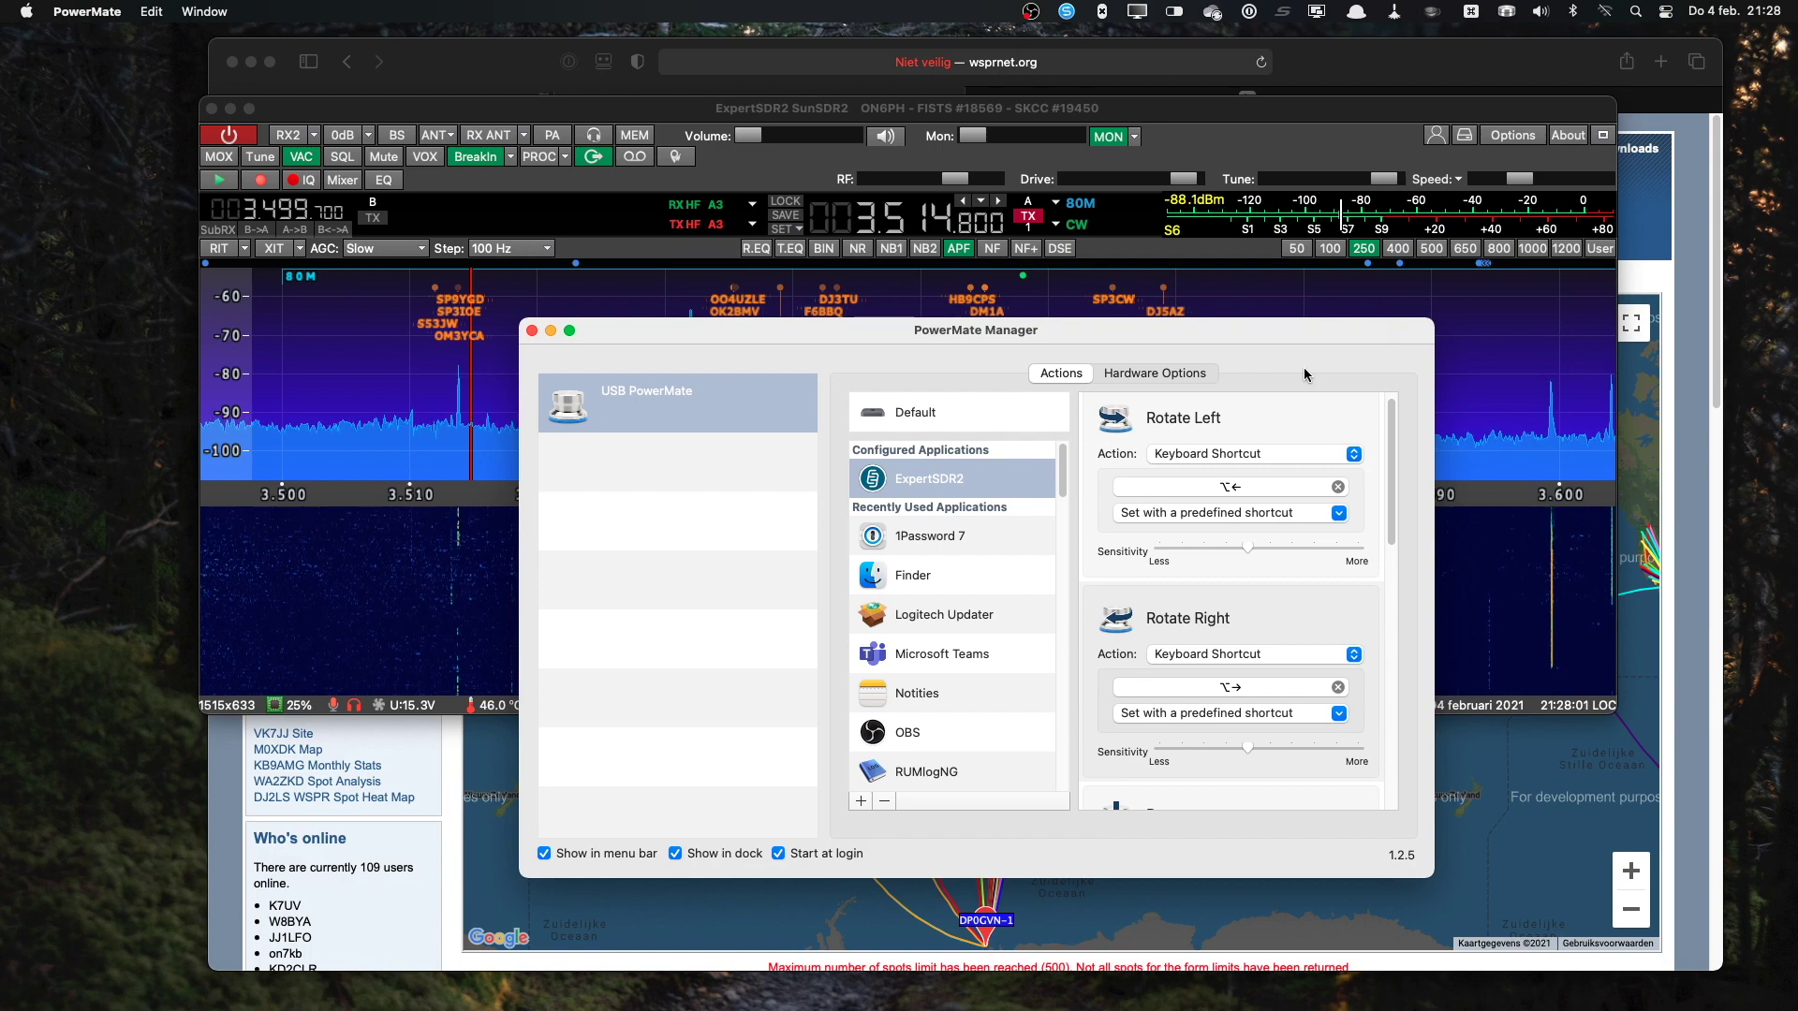
Step: Switch to ExpertSDR2 and test the knob by tuning to 3.515.100, down to 3.514.400 and up to 3.515.200
key("super+Tab")
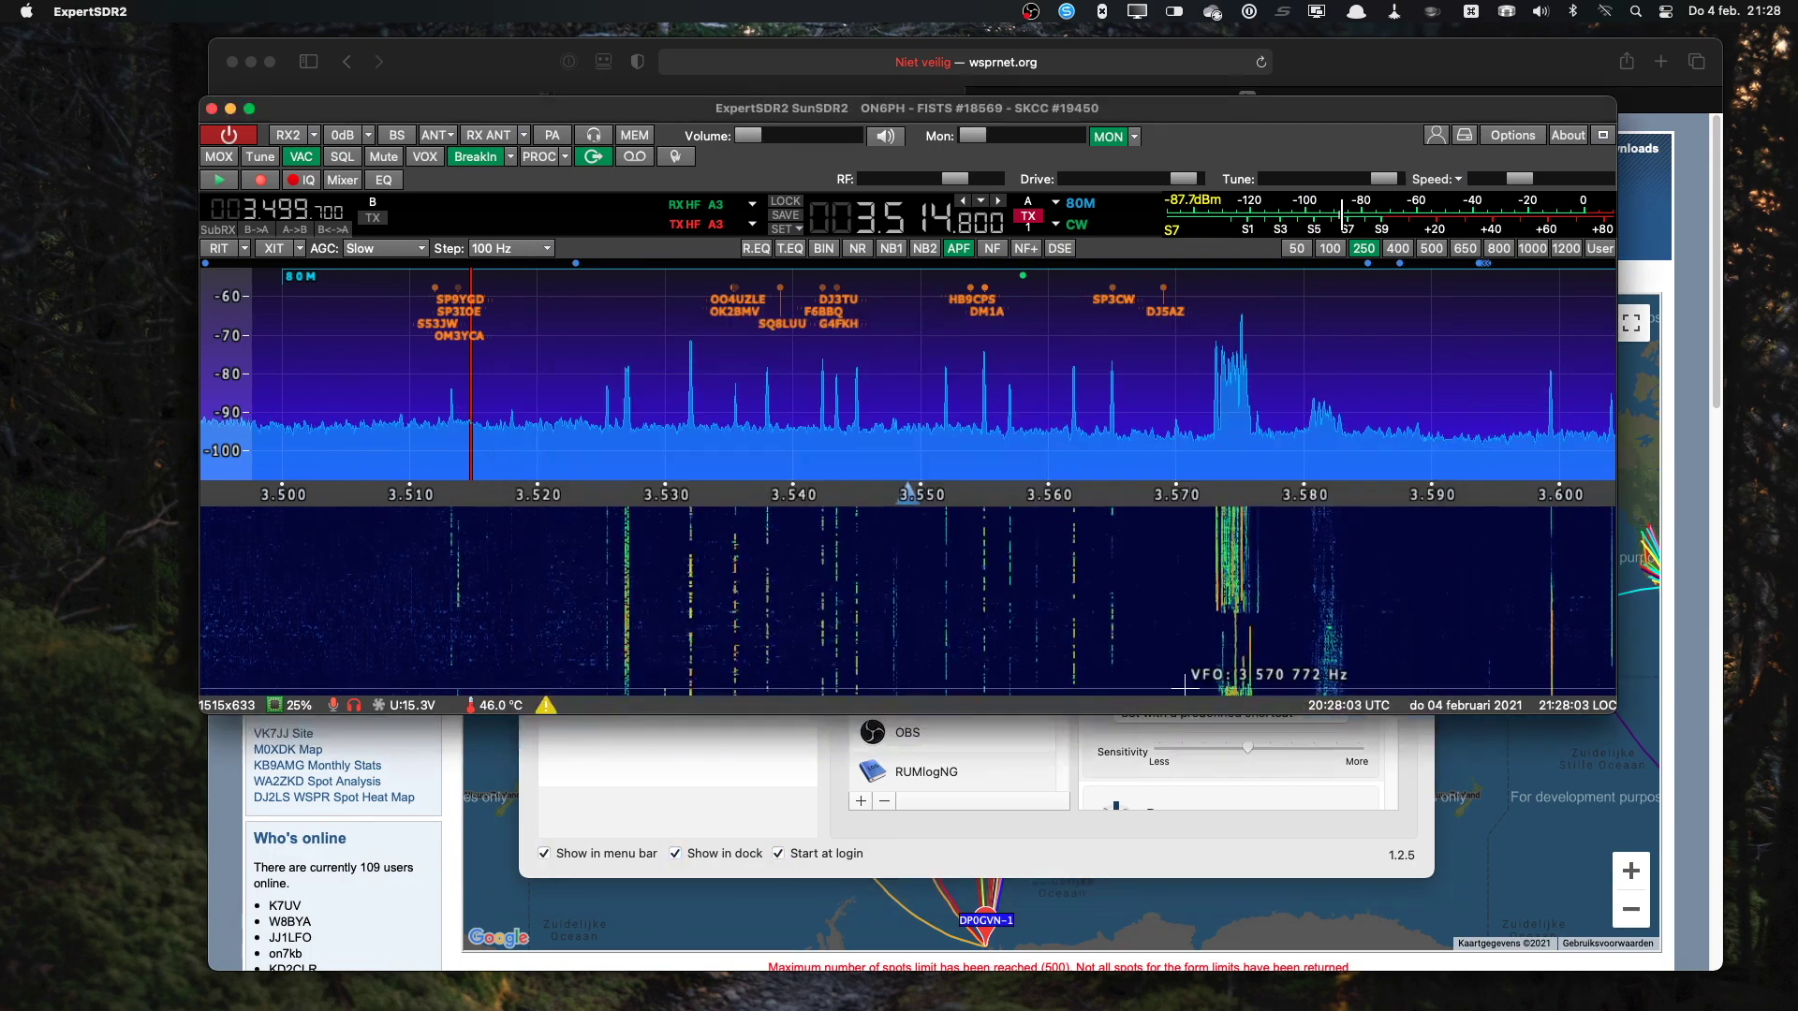
scroll(1184, 687, "up", 7)
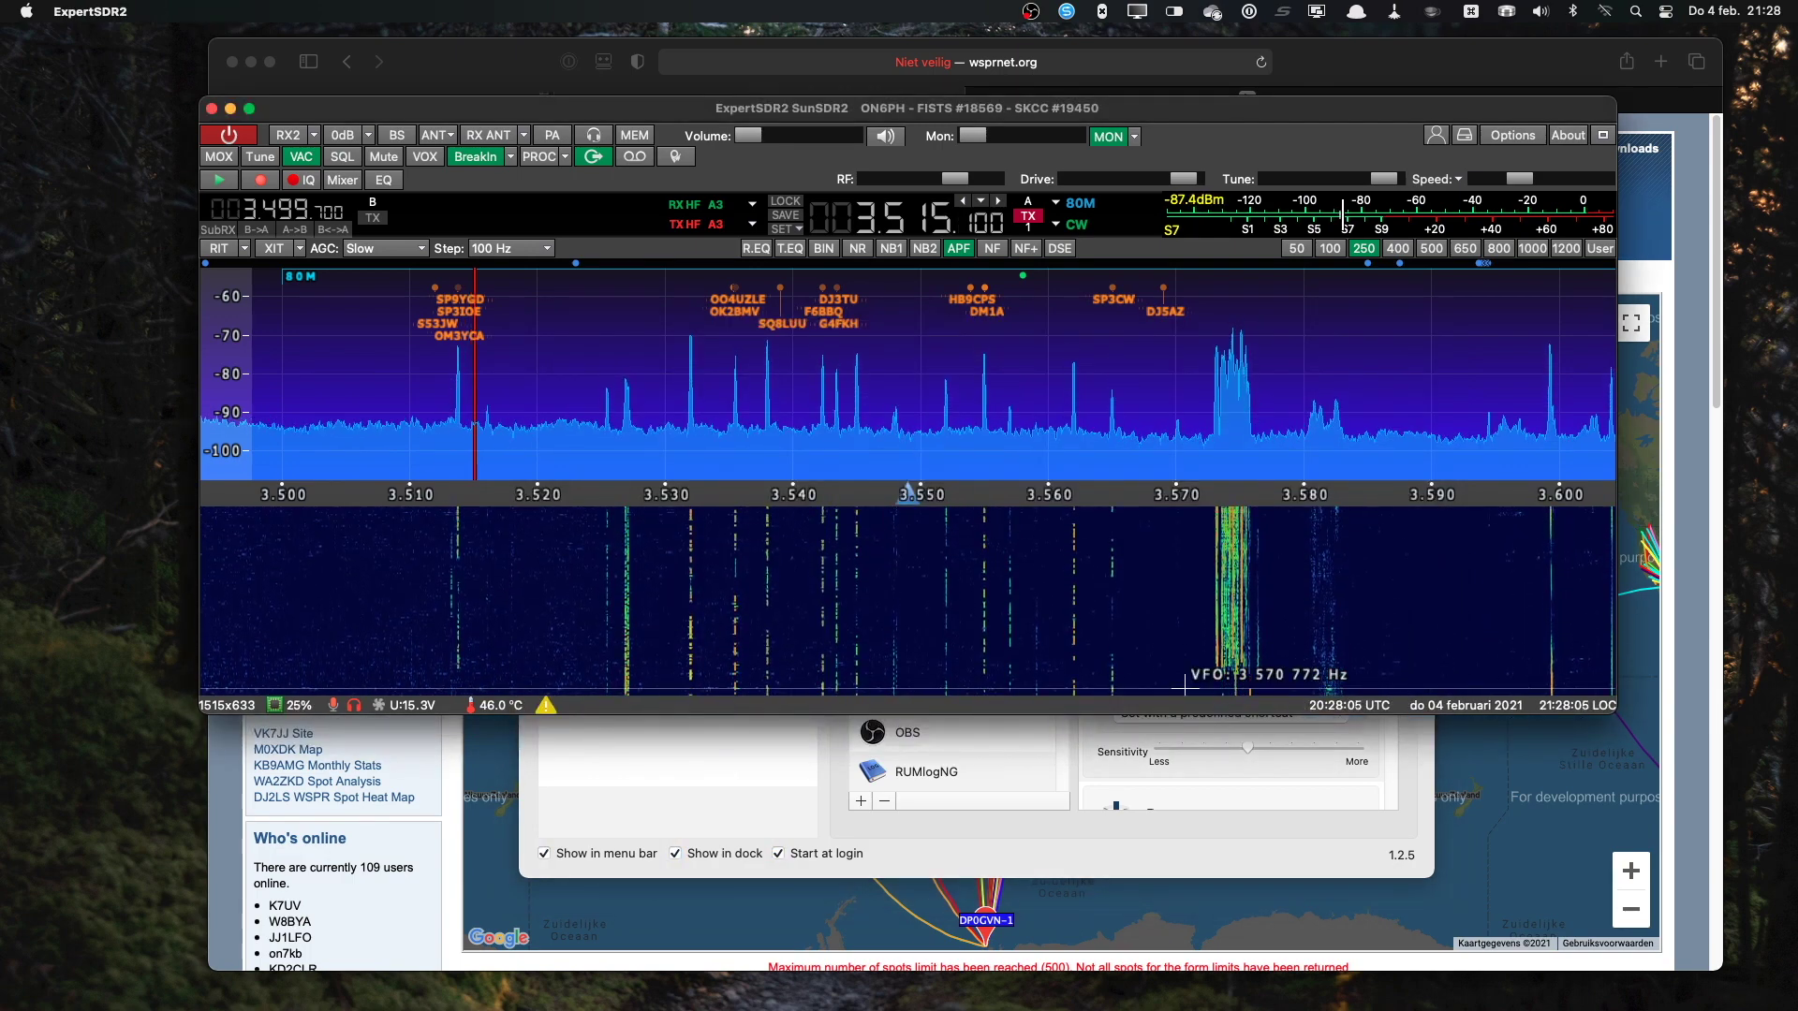
scroll(1184, 686, "down", 12)
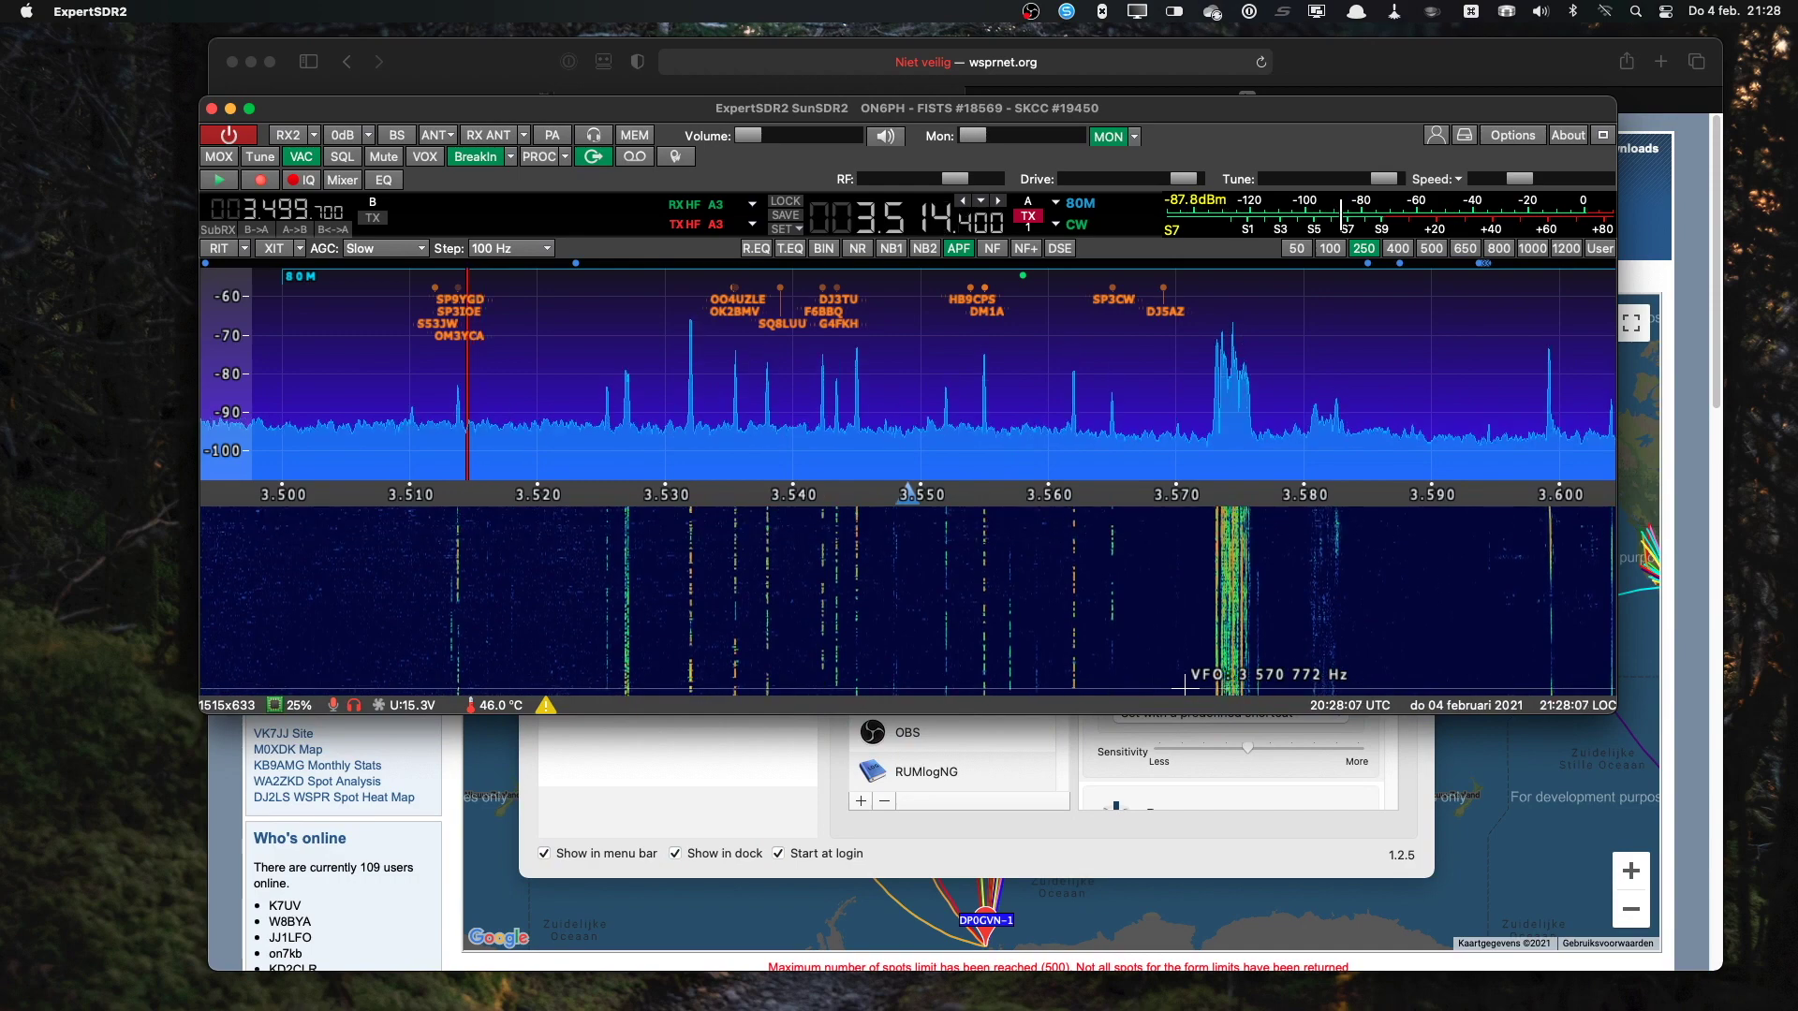
scroll(1185, 686, "up", 9)
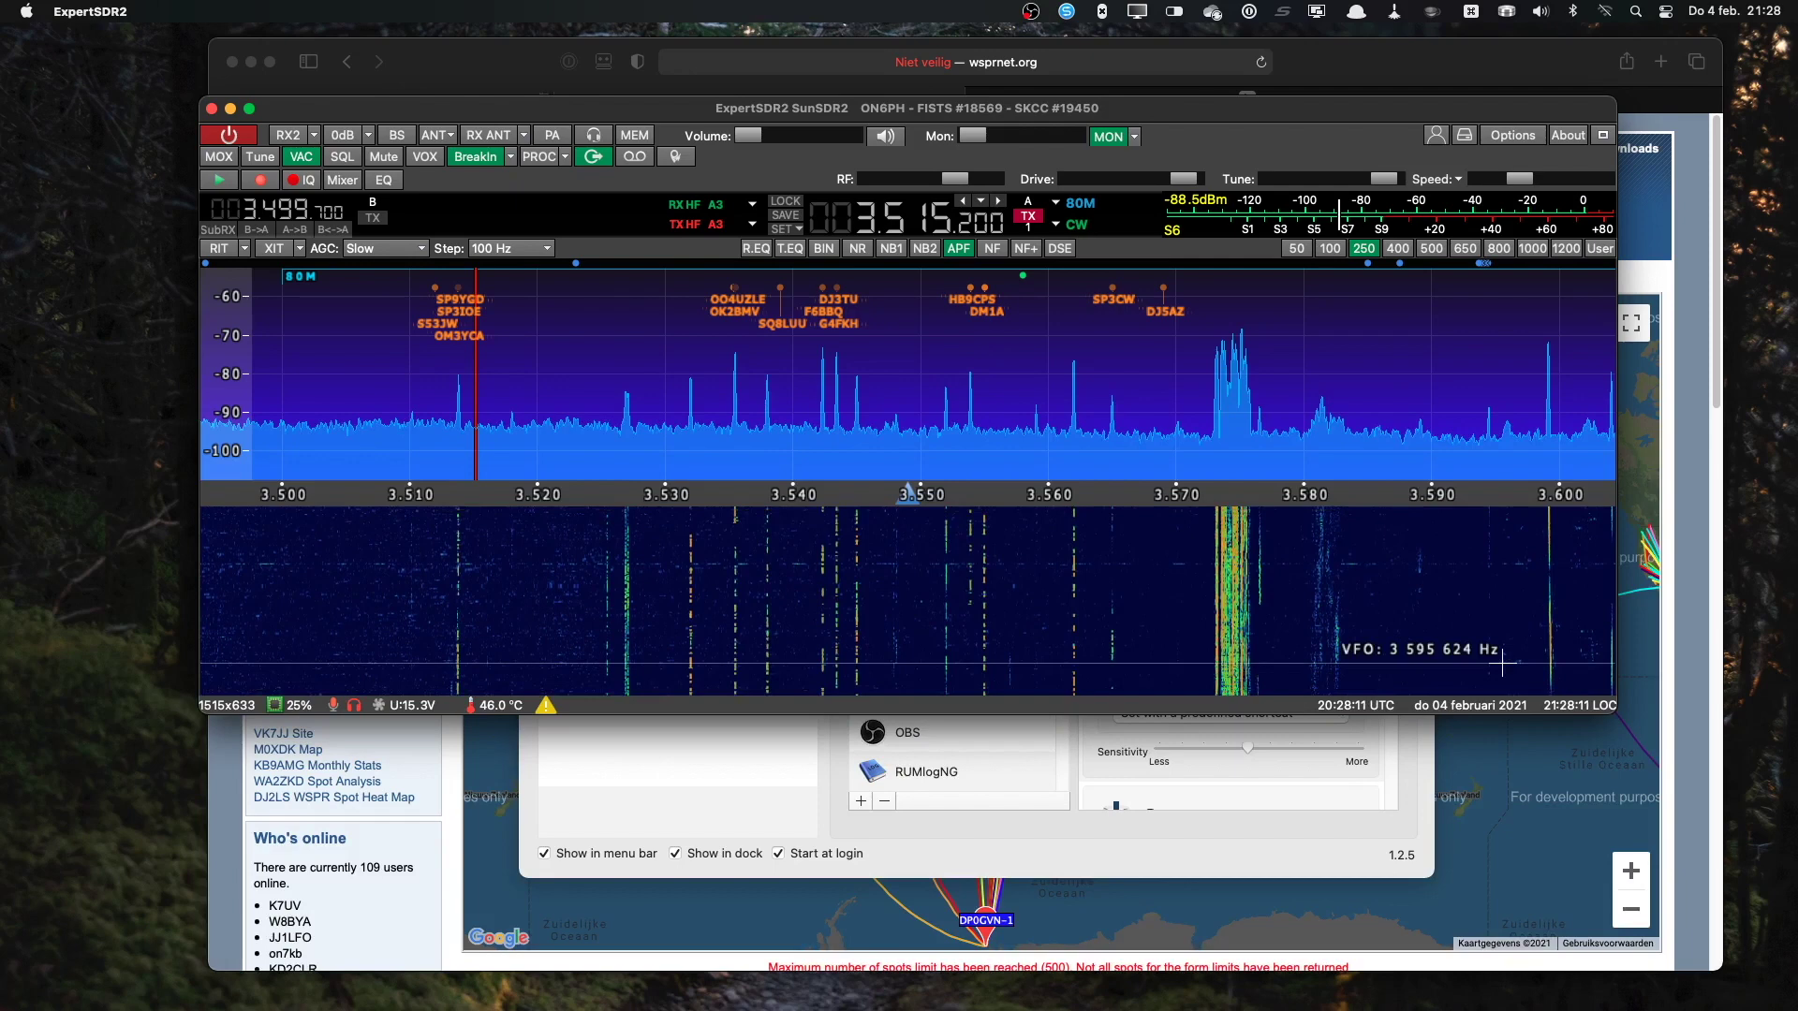
Step: Switch to PowerMate Manager and review the Default profile's Rotate Left and Rotate Right scrolling actions
left_click(1343, 813)
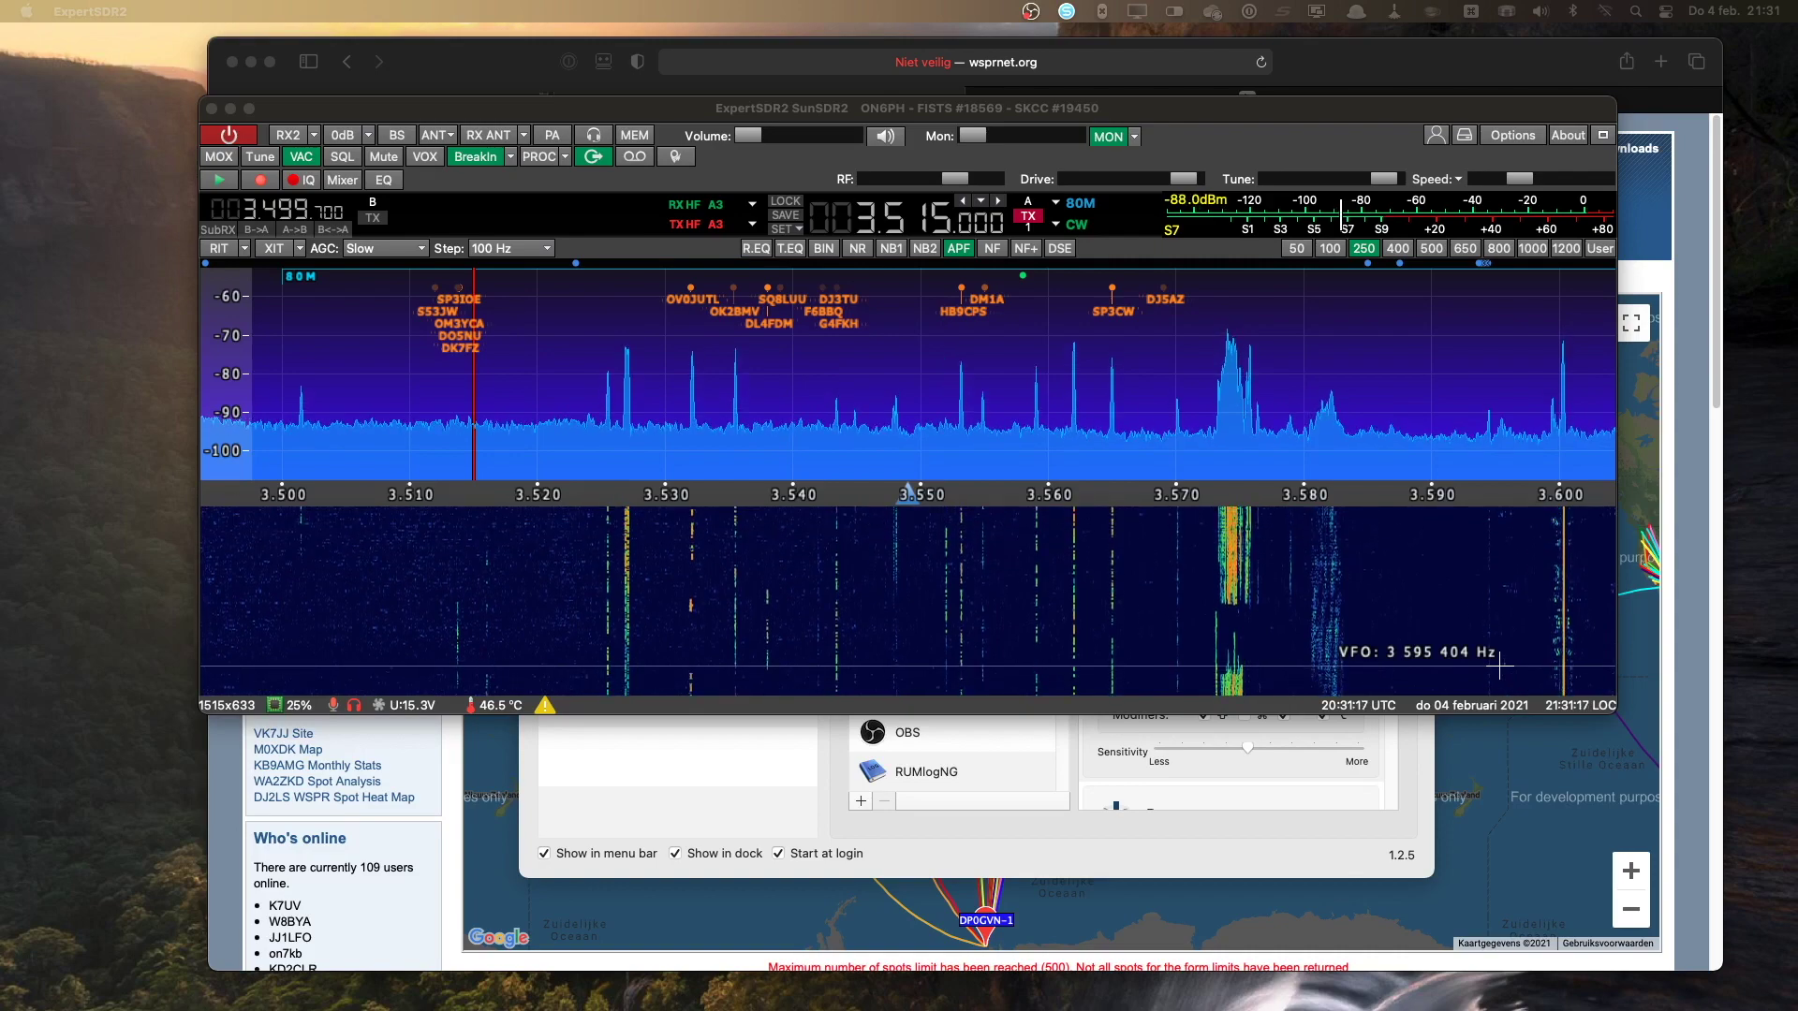
left_click(1319, 849)
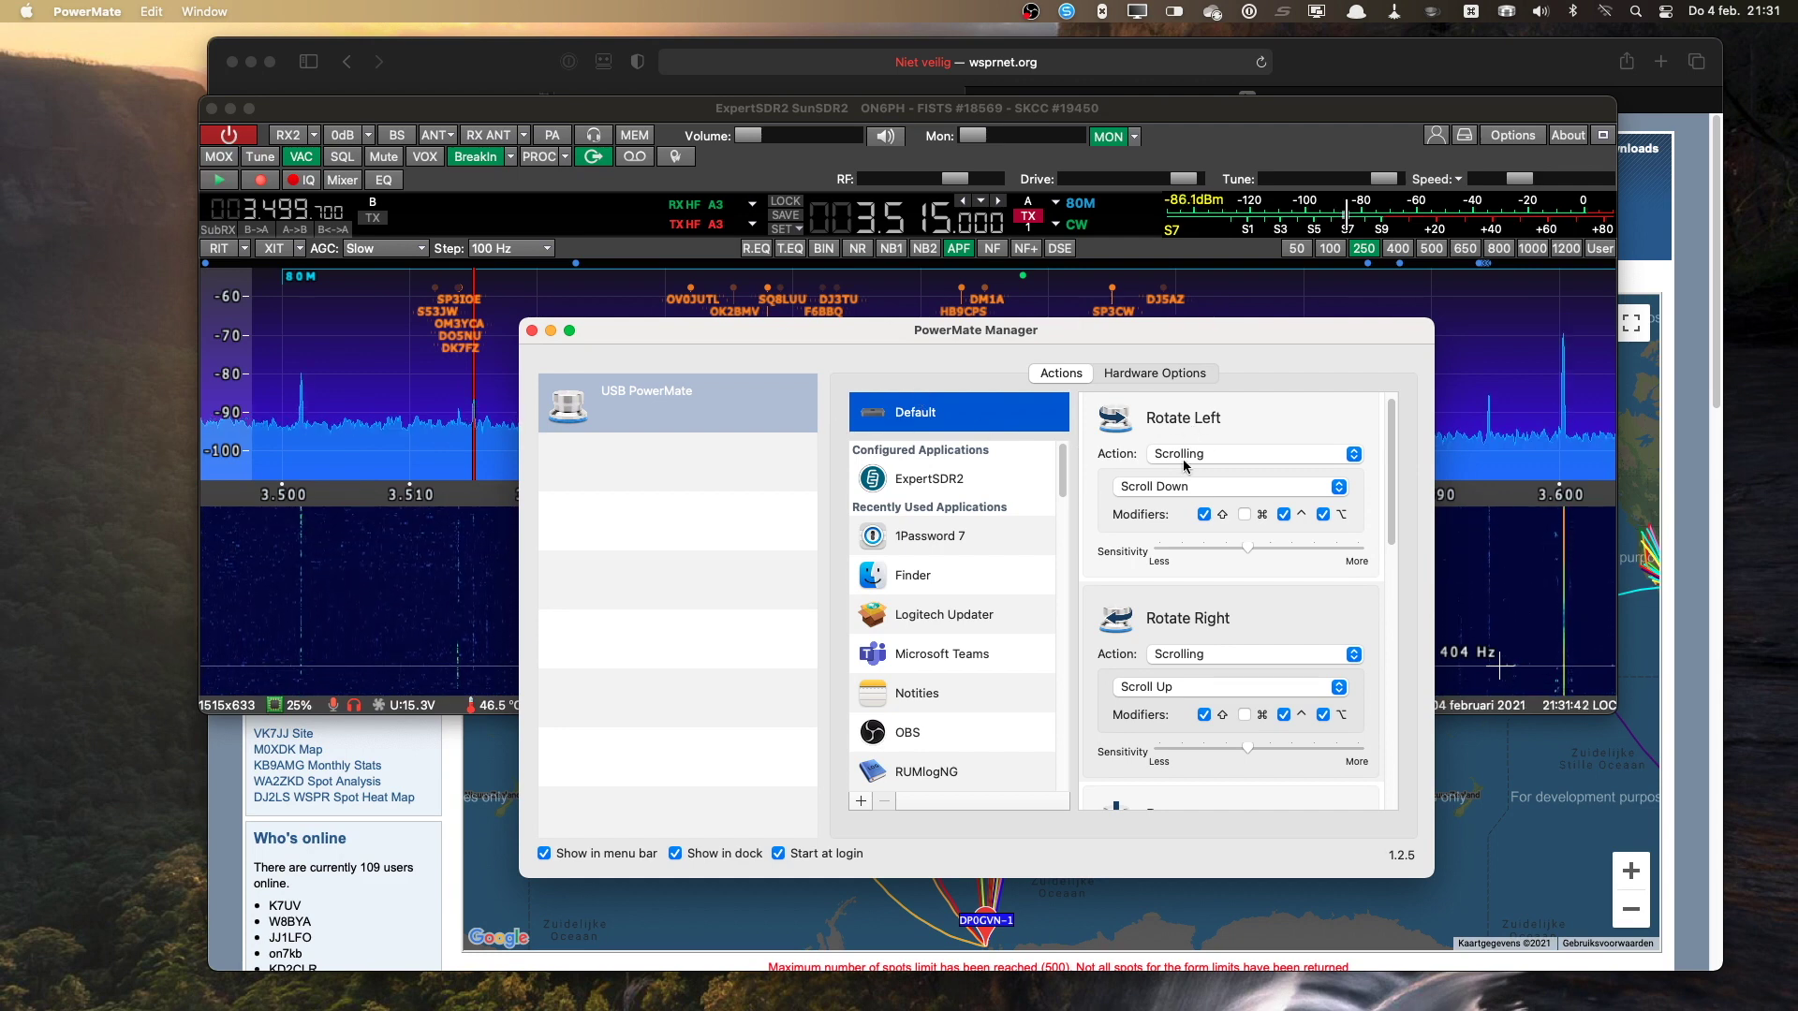
Step: Switch to the WSPRnet map page in Safari and test scrolling down and back up
left_click(1702, 199)
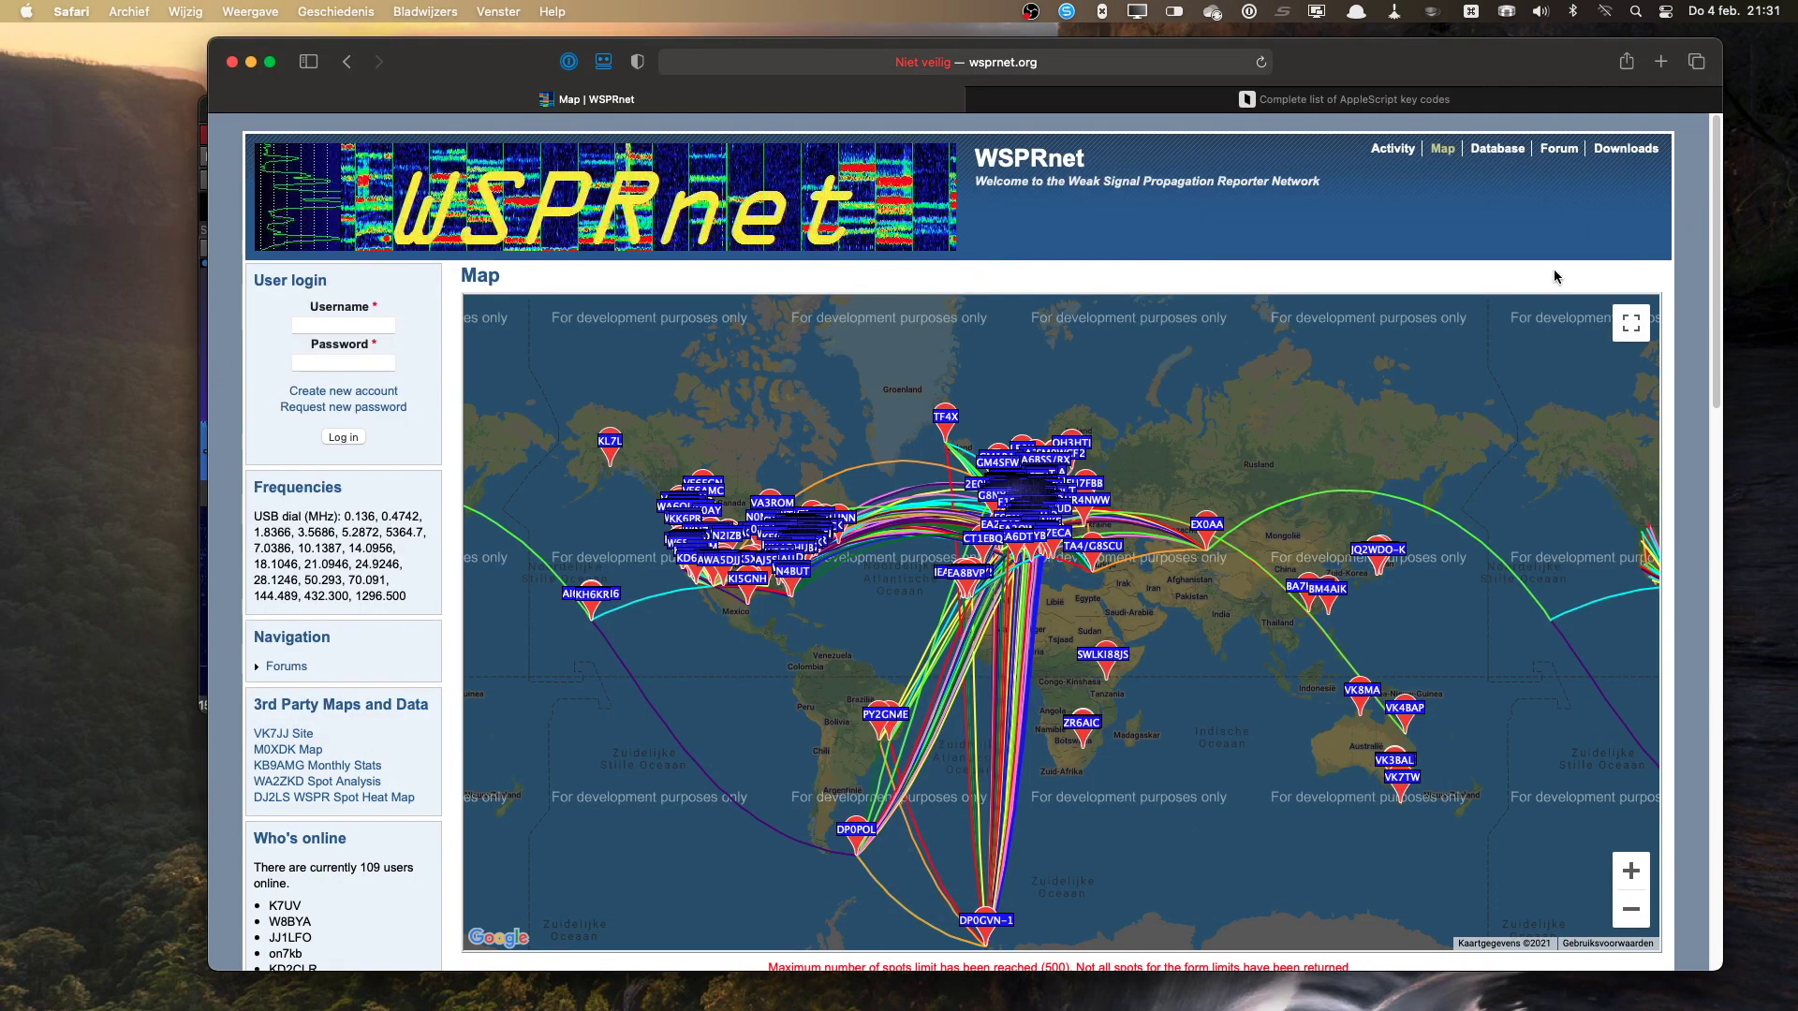
scroll(1553, 276, "down", 3)
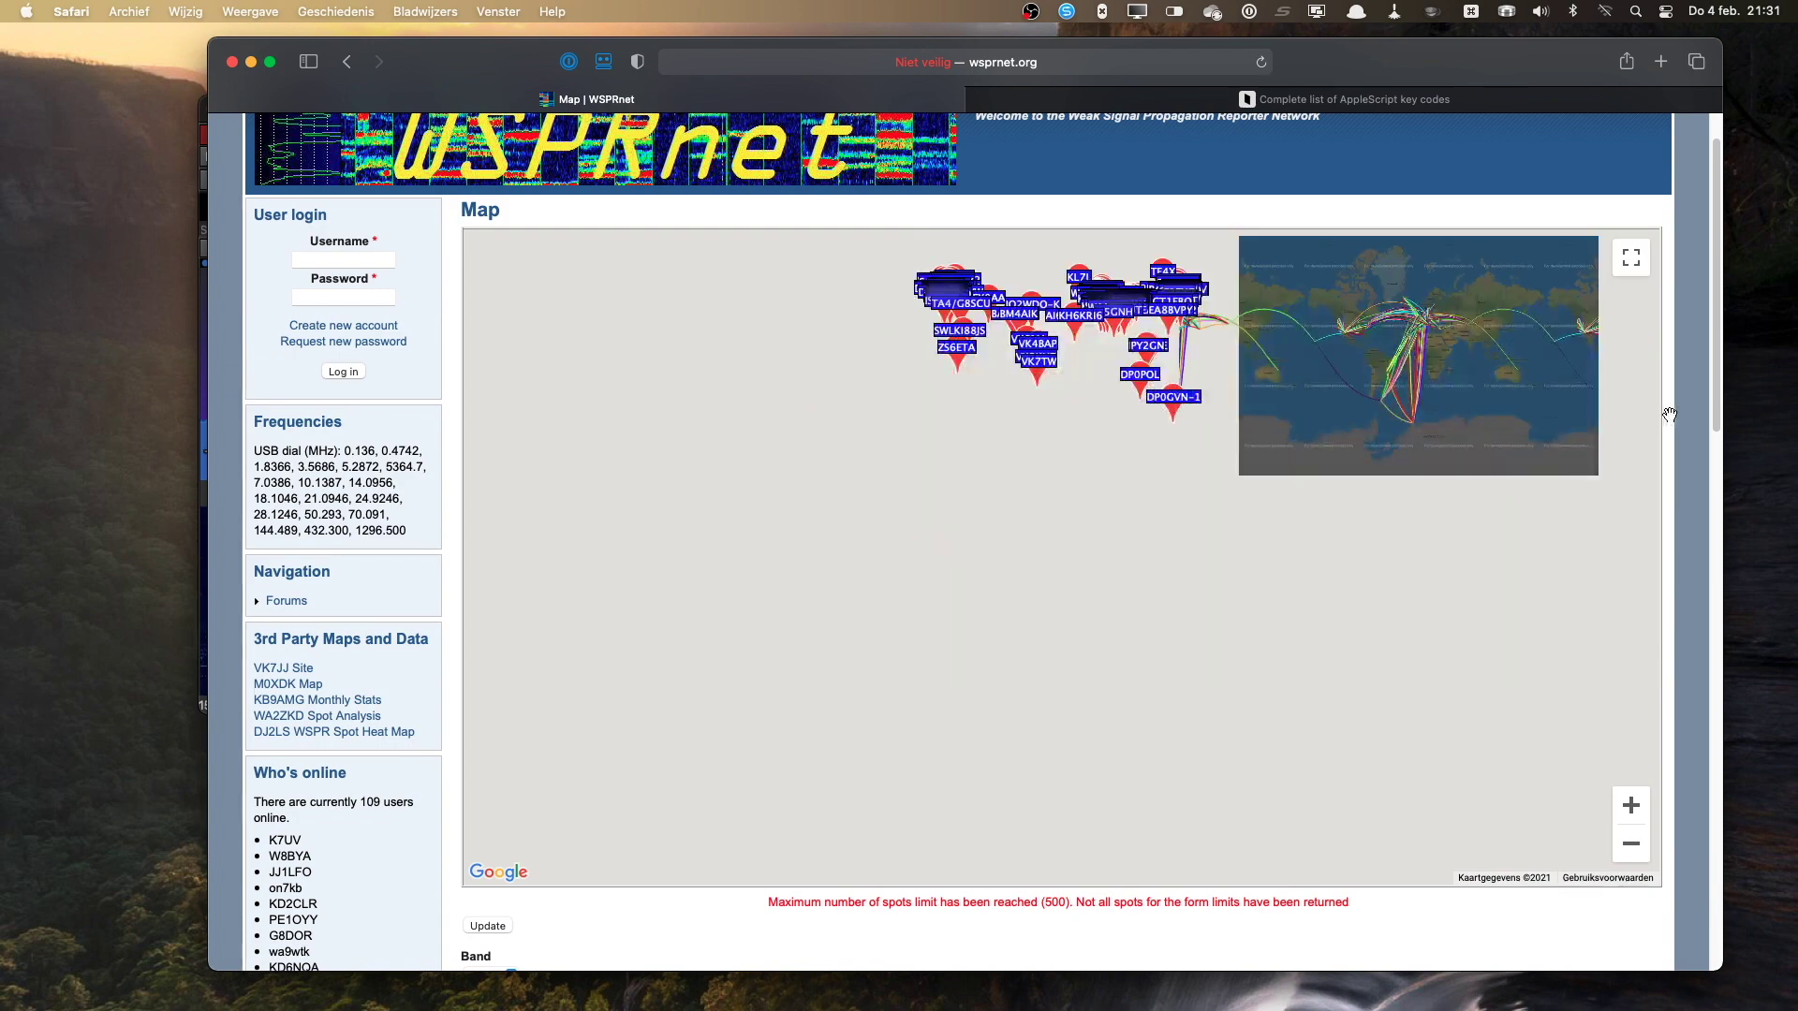
scroll(1225, 342, "up", 3)
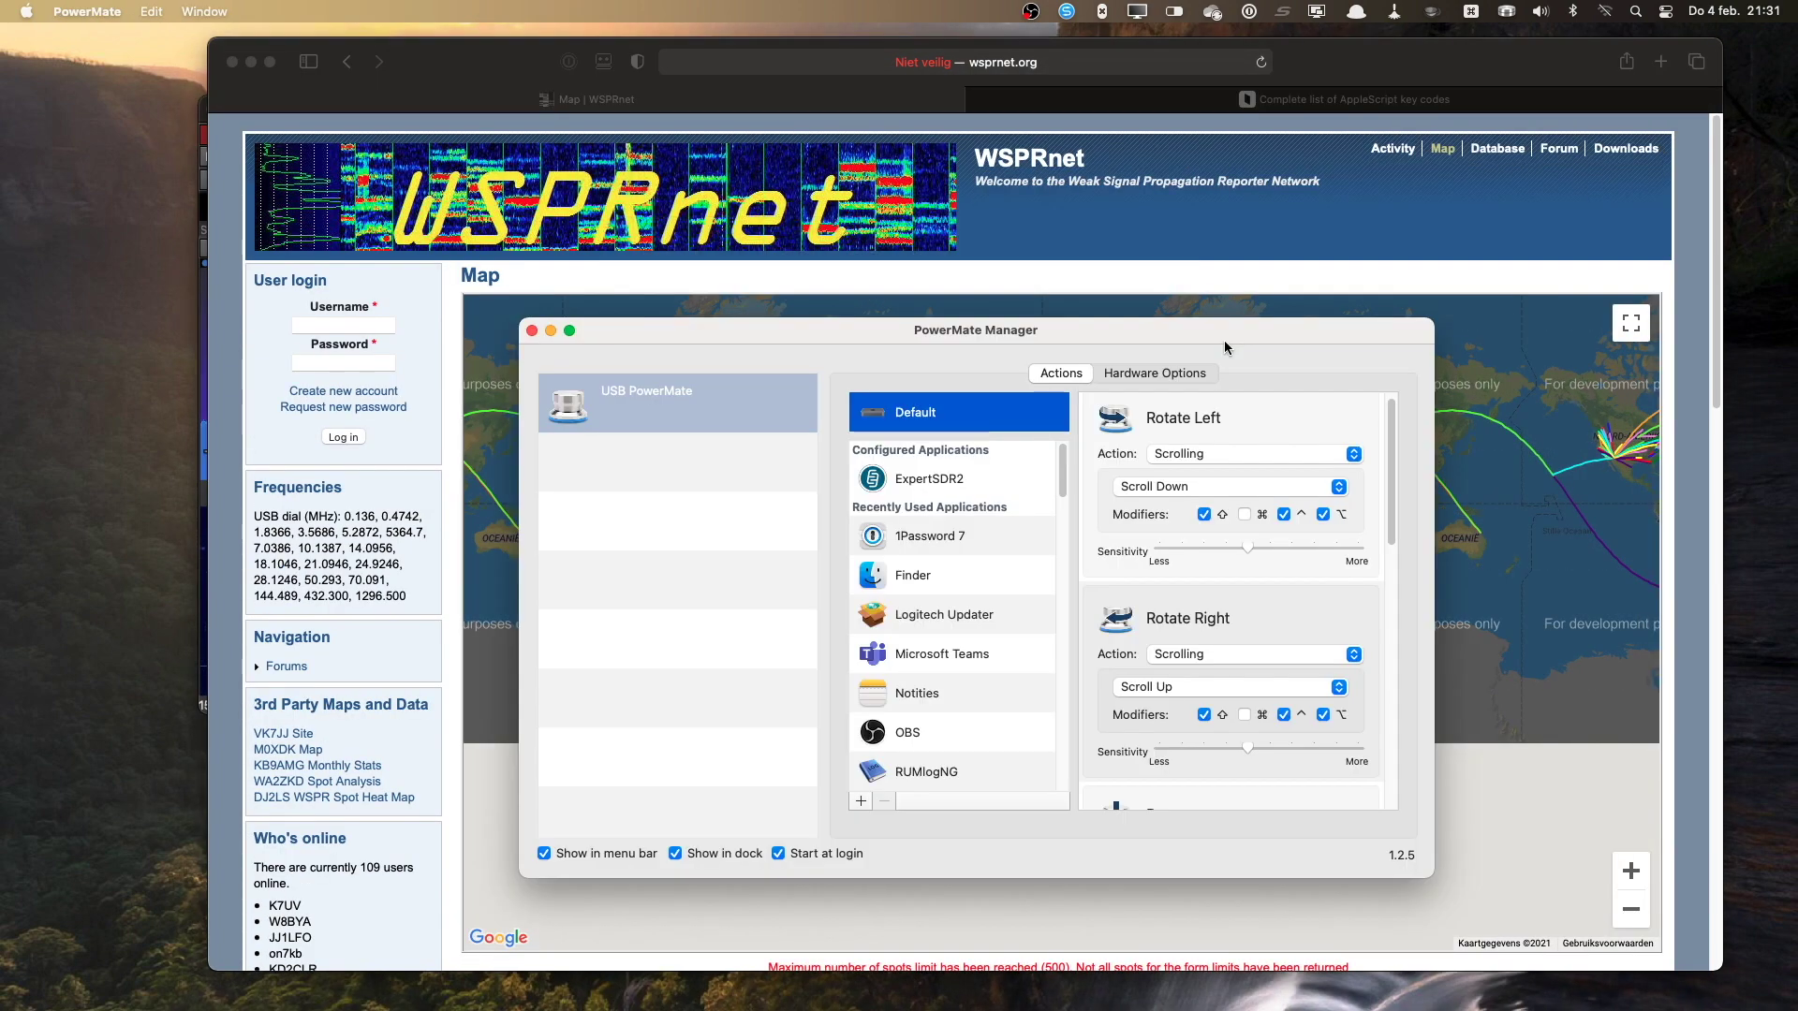
Step: Set the Default profile's Rotate Left action to the AppleScript "ExpertSDR activate and VFO down.scpt" and view the script's code
left_click(1239, 454)
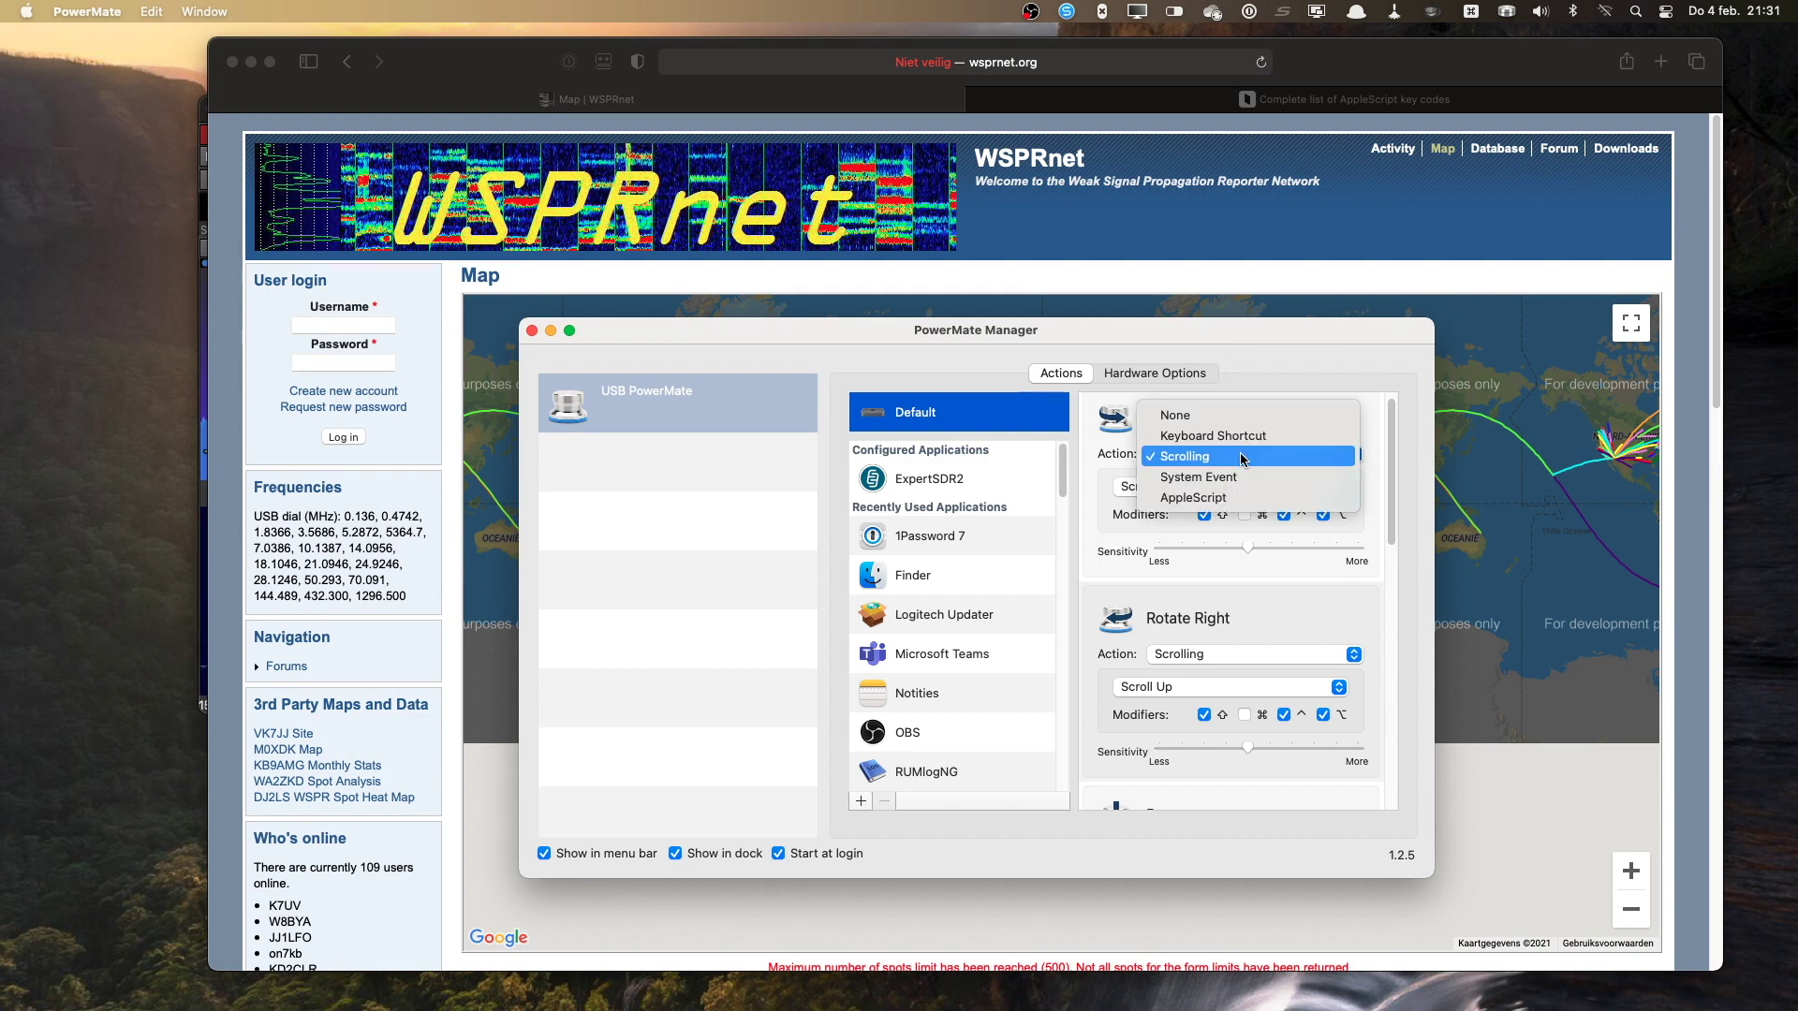
left_click(1243, 493)
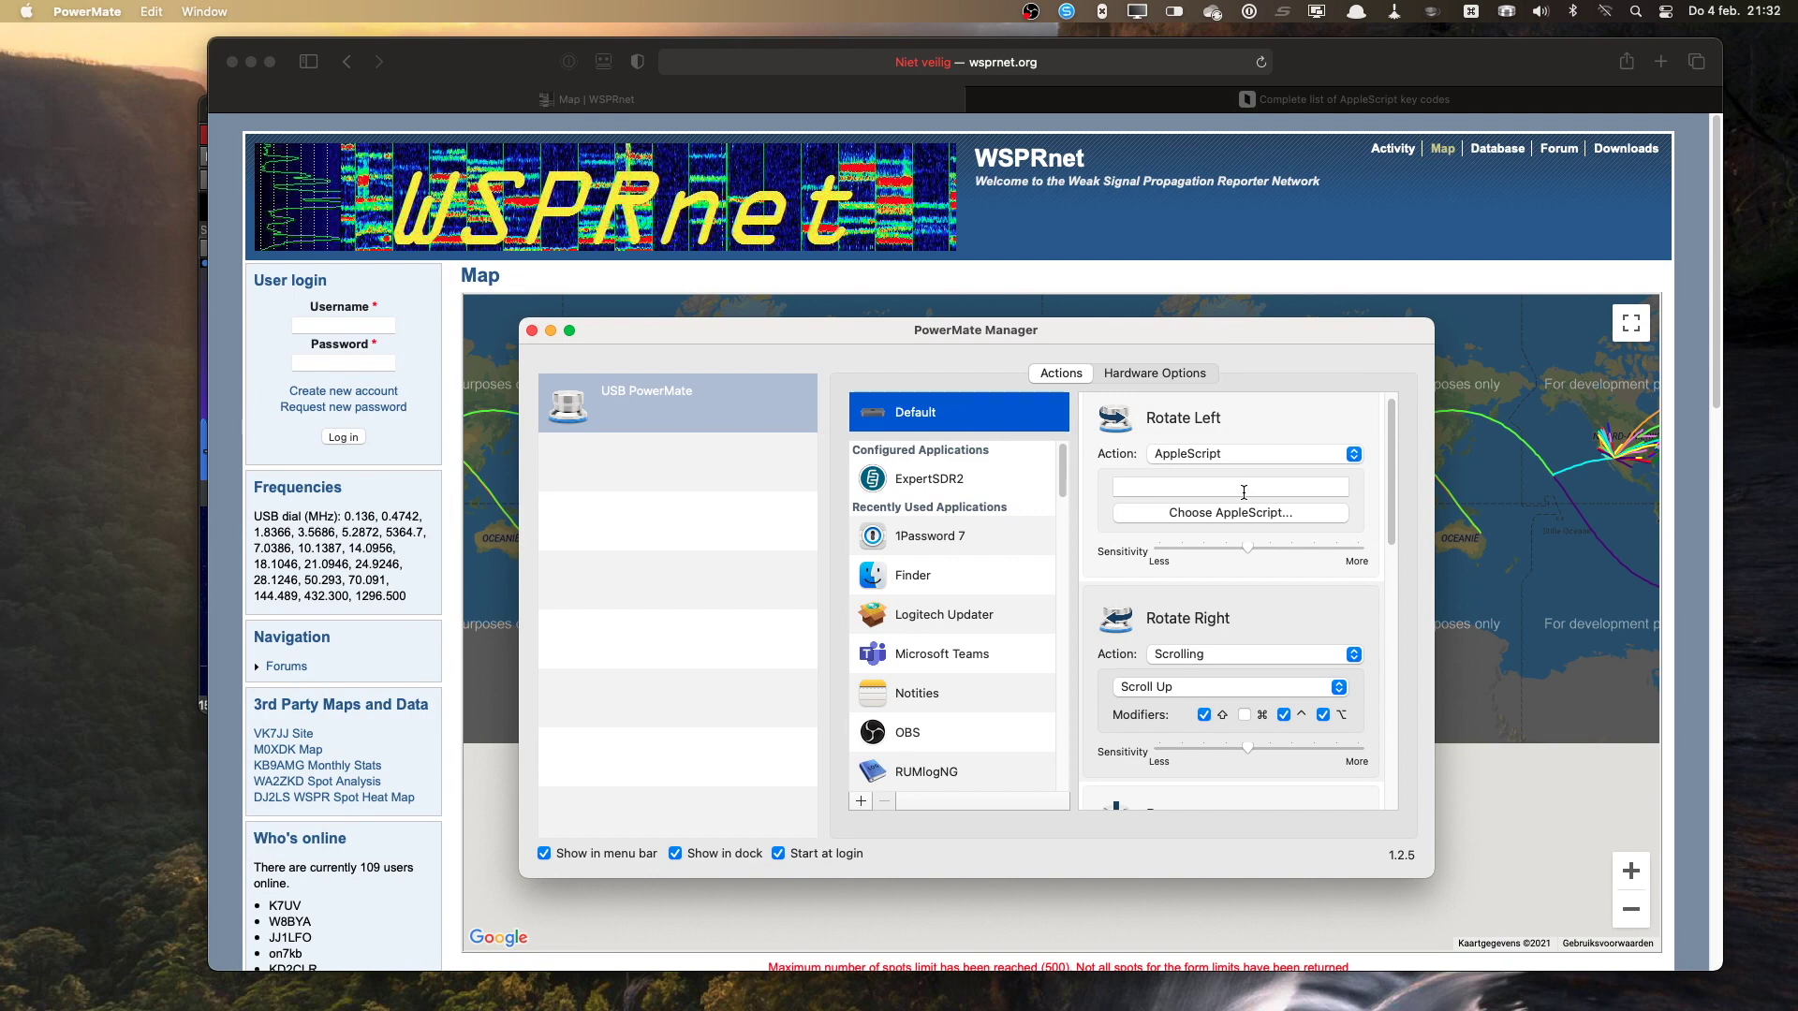
left_click(1228, 512)
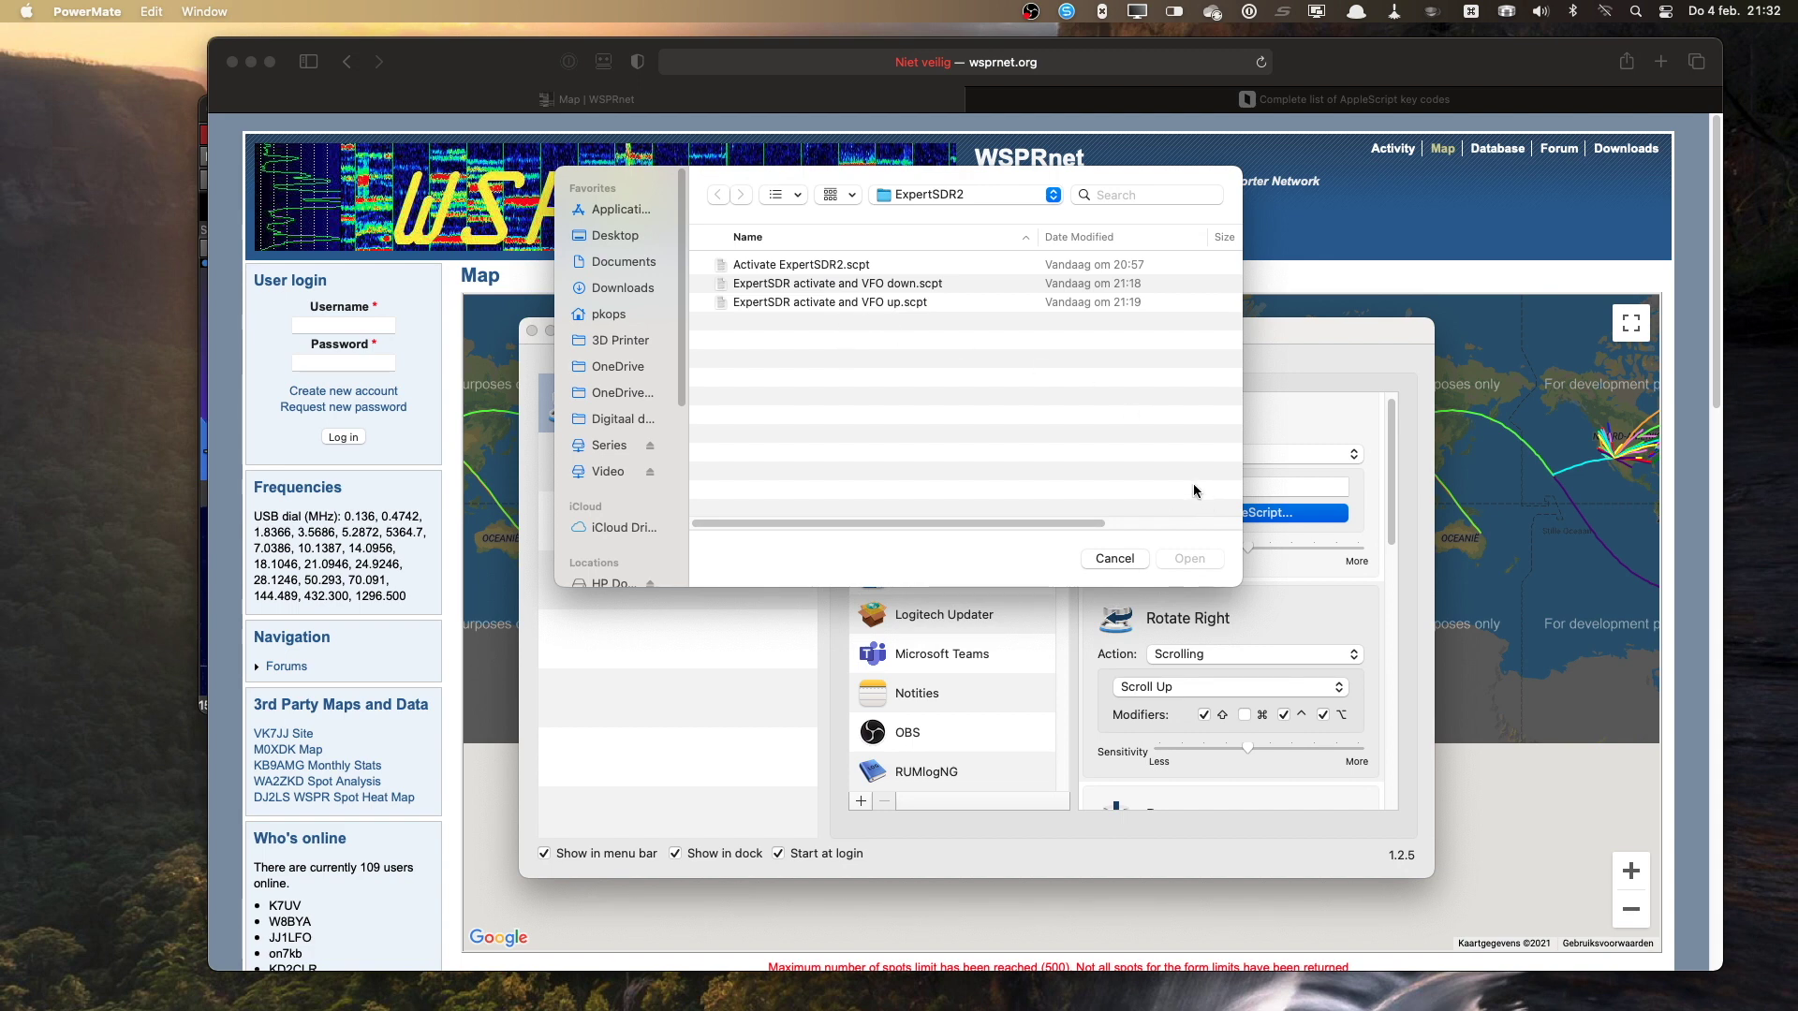
left_click(861, 286)
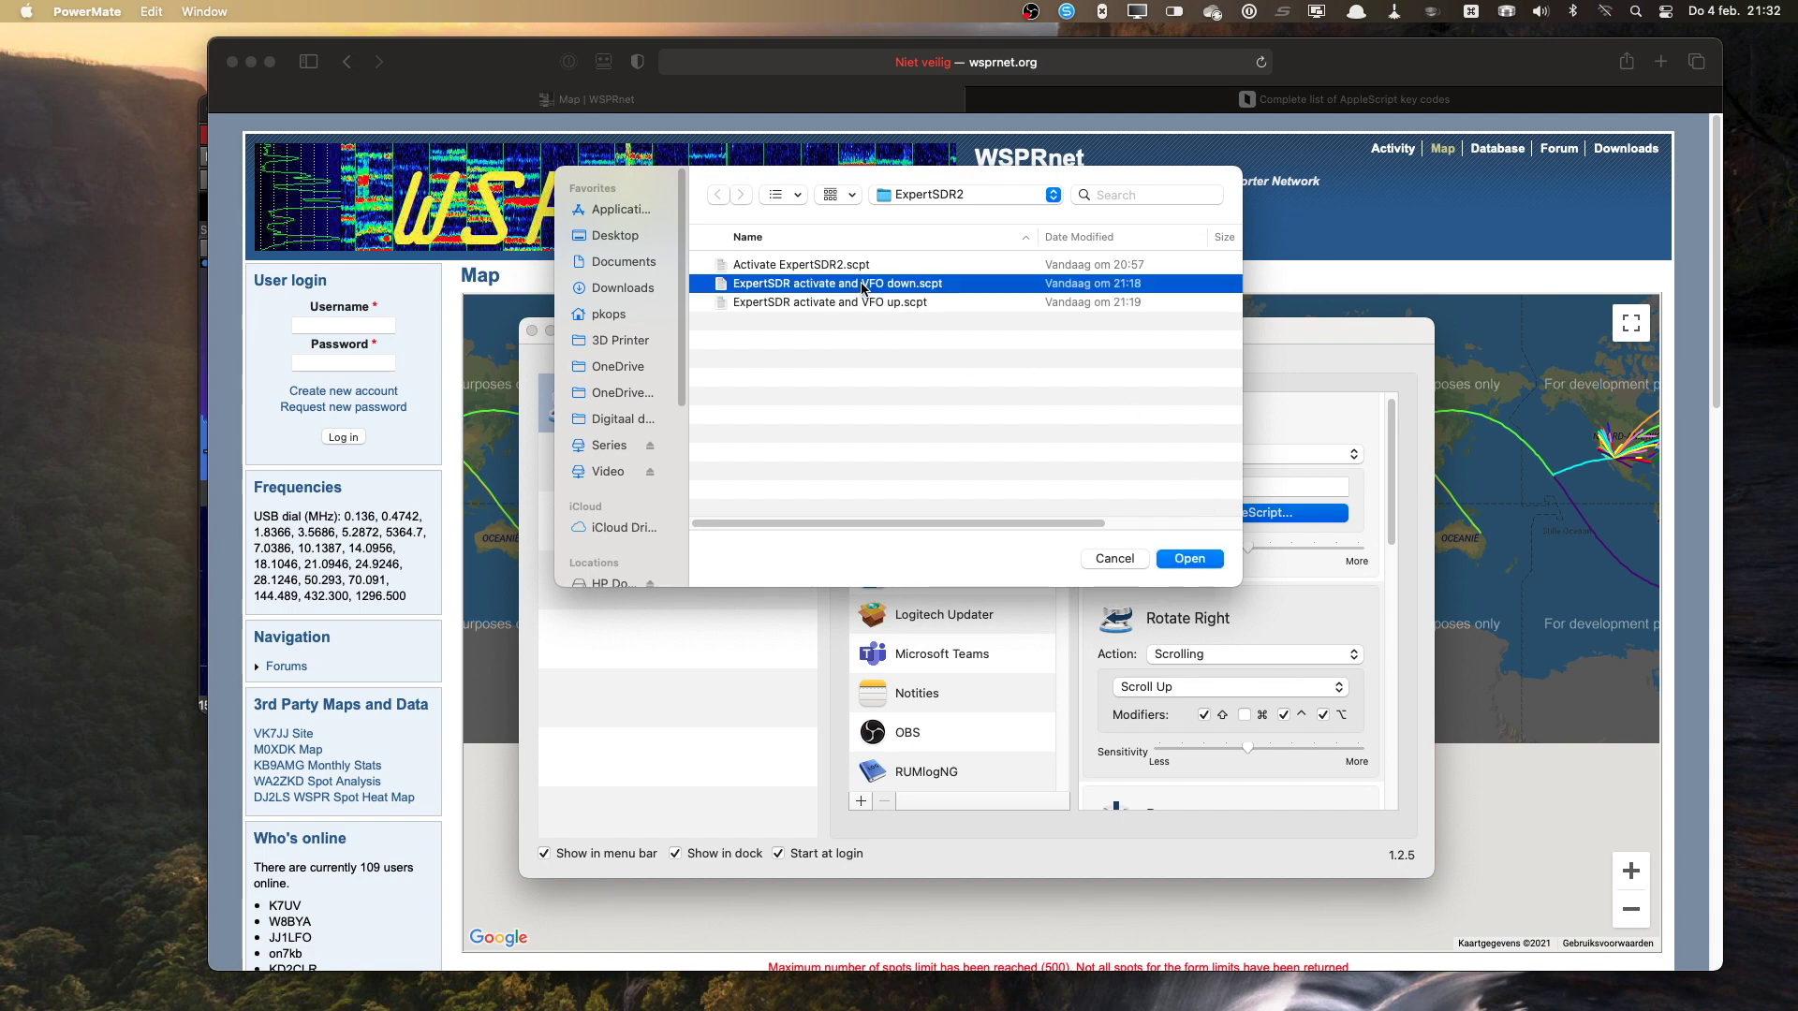
left_click(1189, 558)
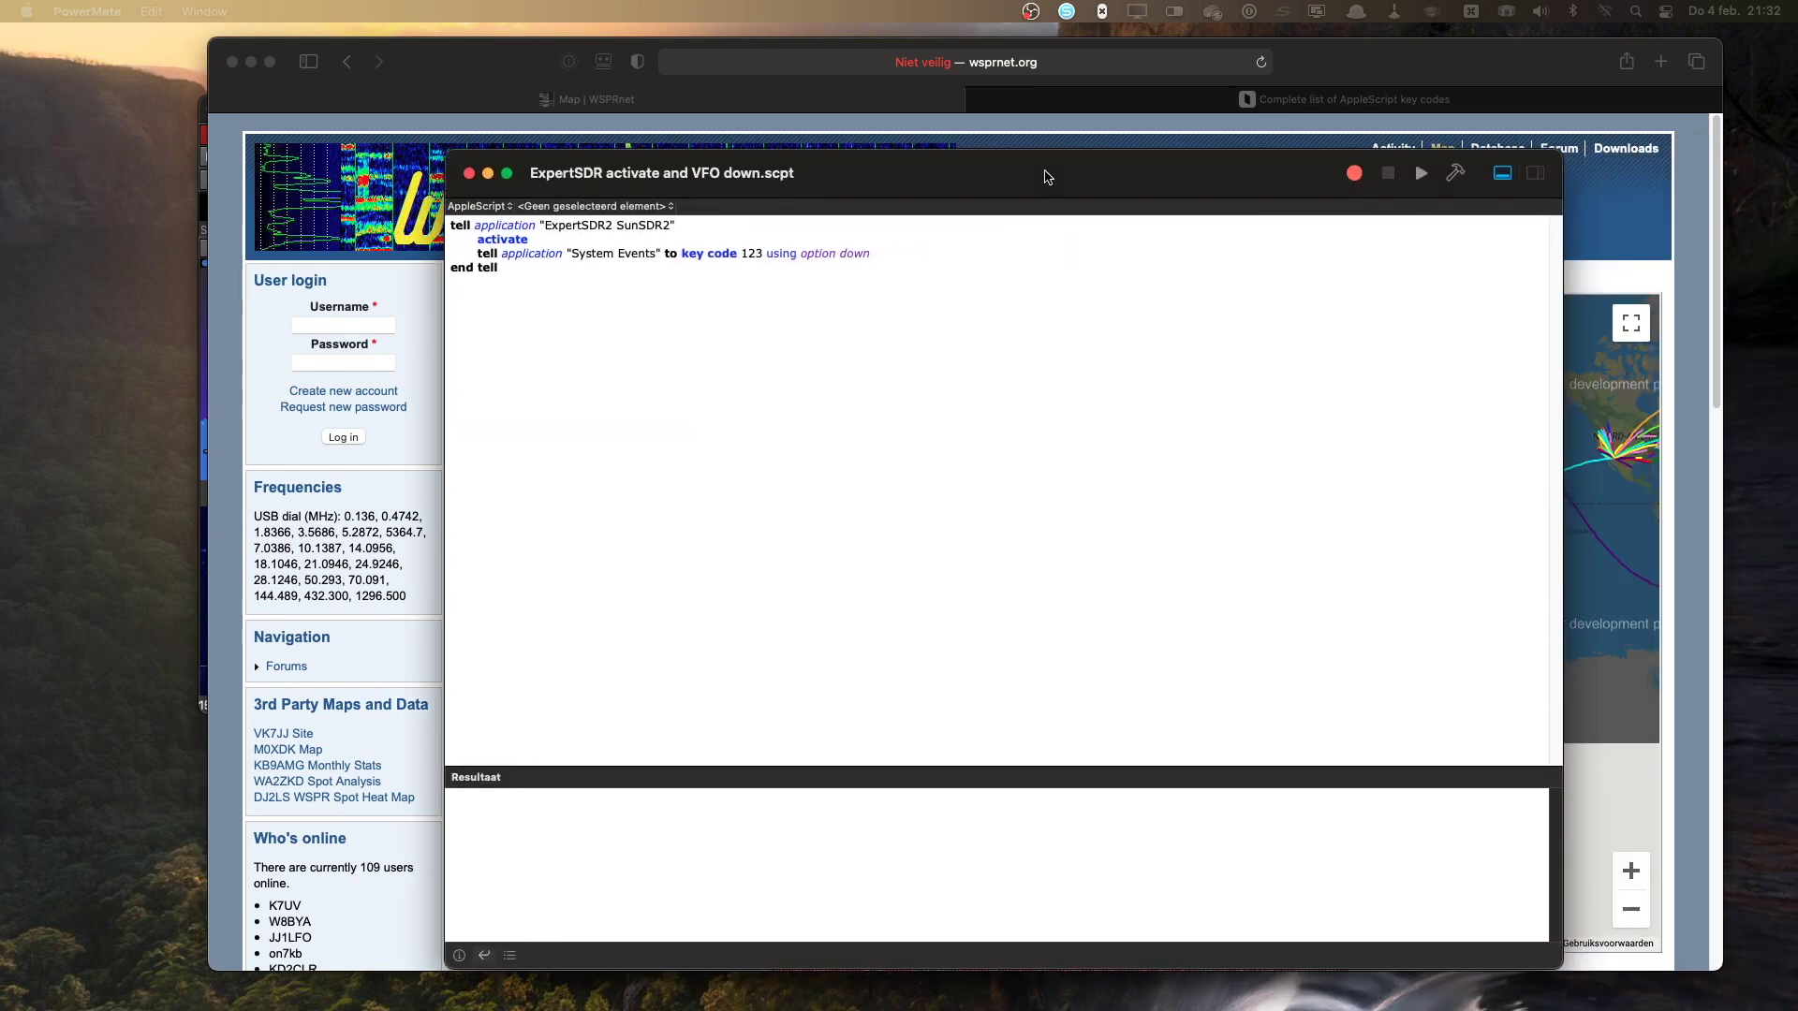
left_click_drag(1047, 177, 959, 160)
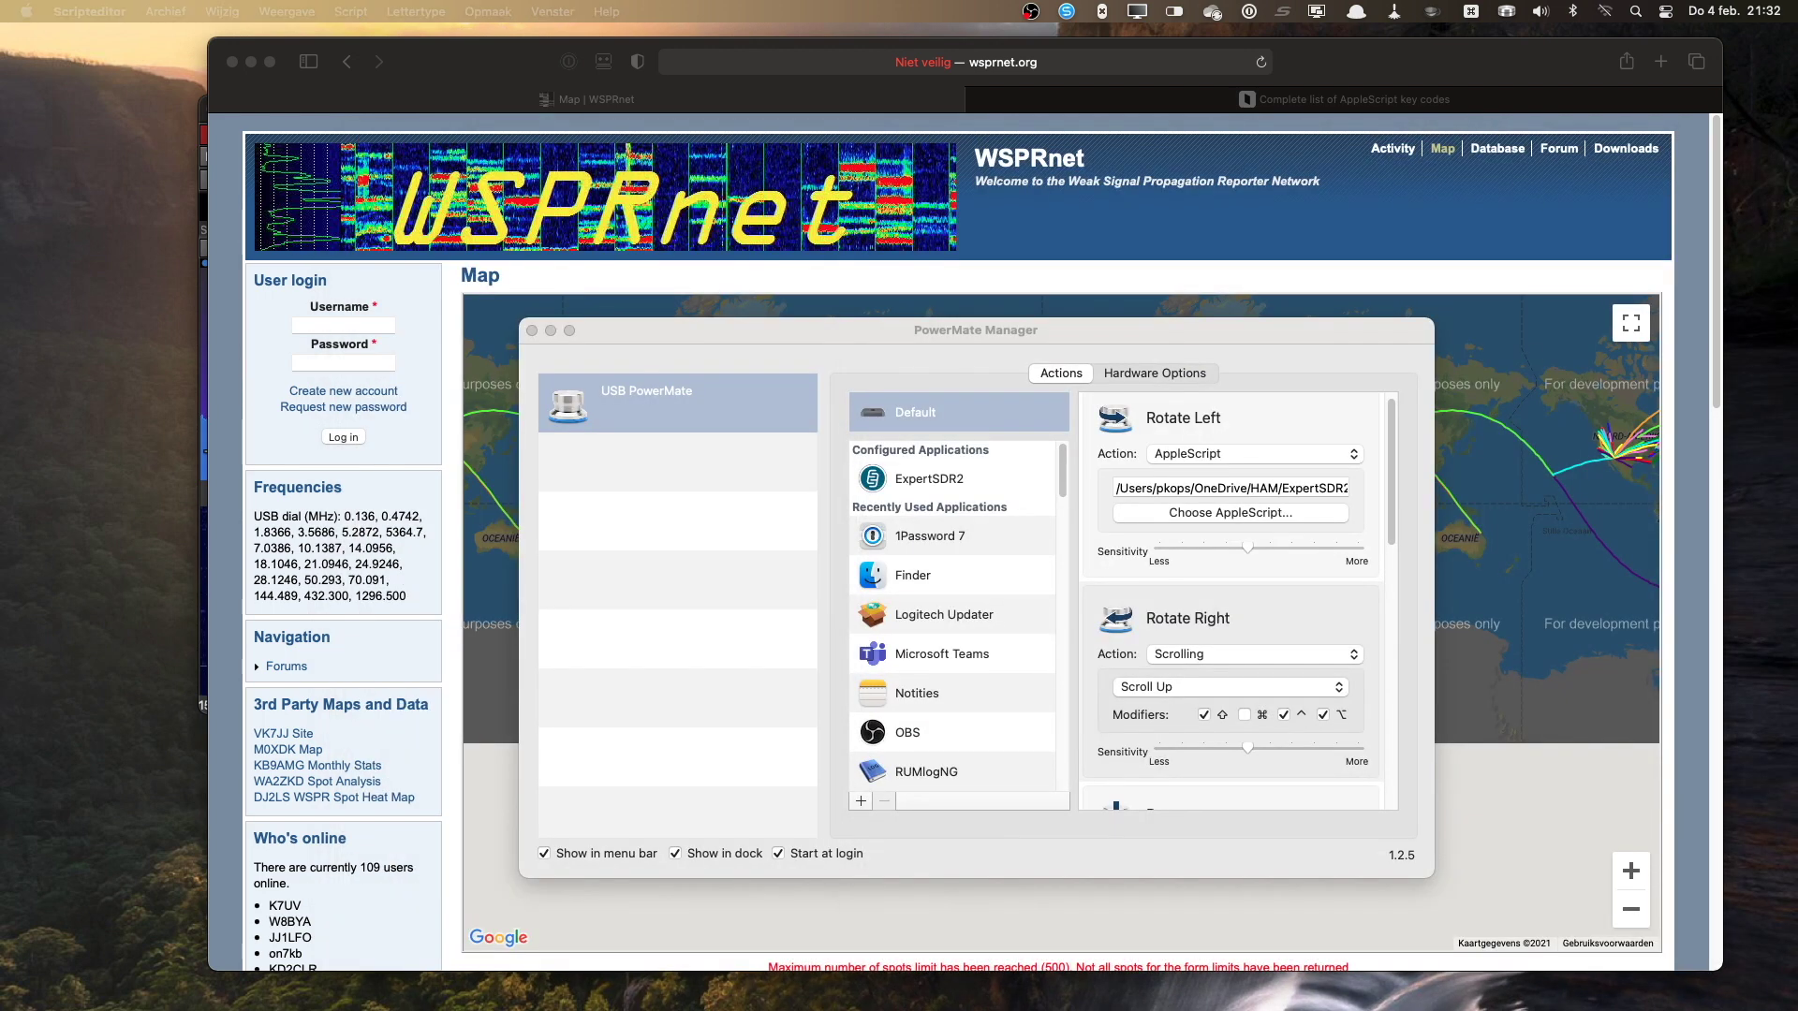
Step: Set the Default profile's Rotate Right action to the AppleScript "ExpertSDR activate and VFO up.scpt"
left_click(1195, 654)
left_click(1205, 699)
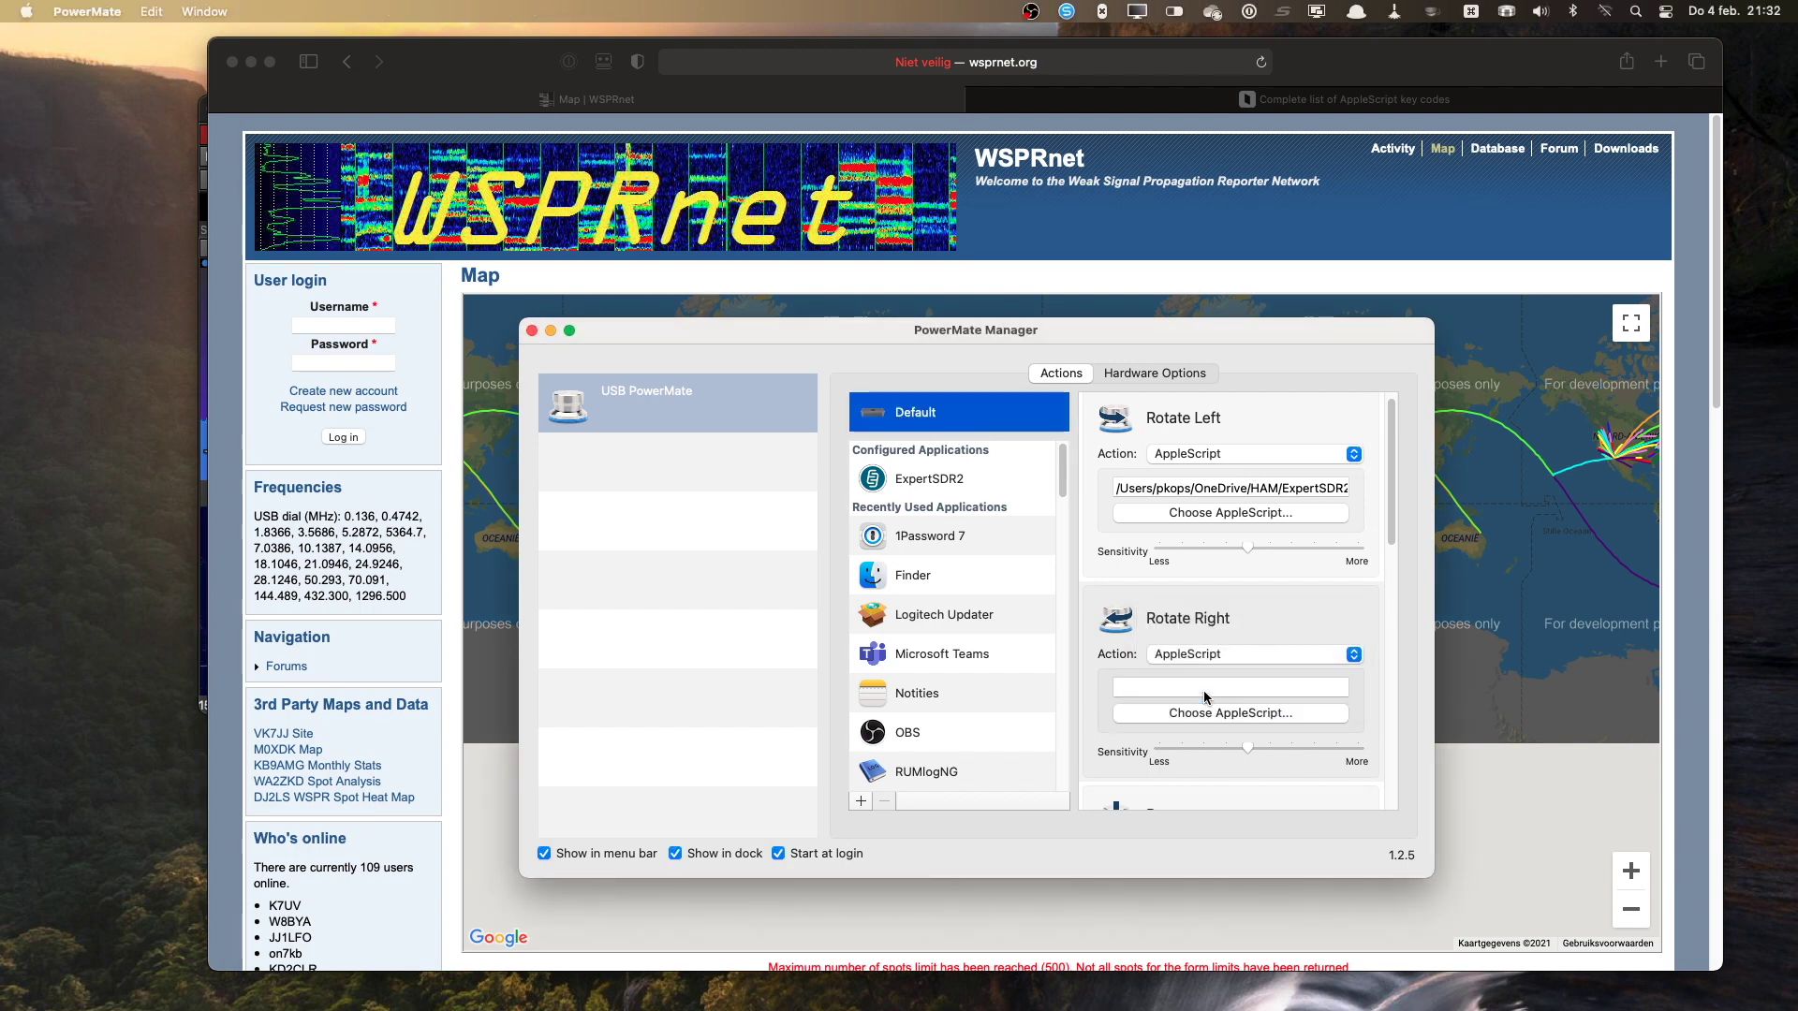
left_click(1221, 713)
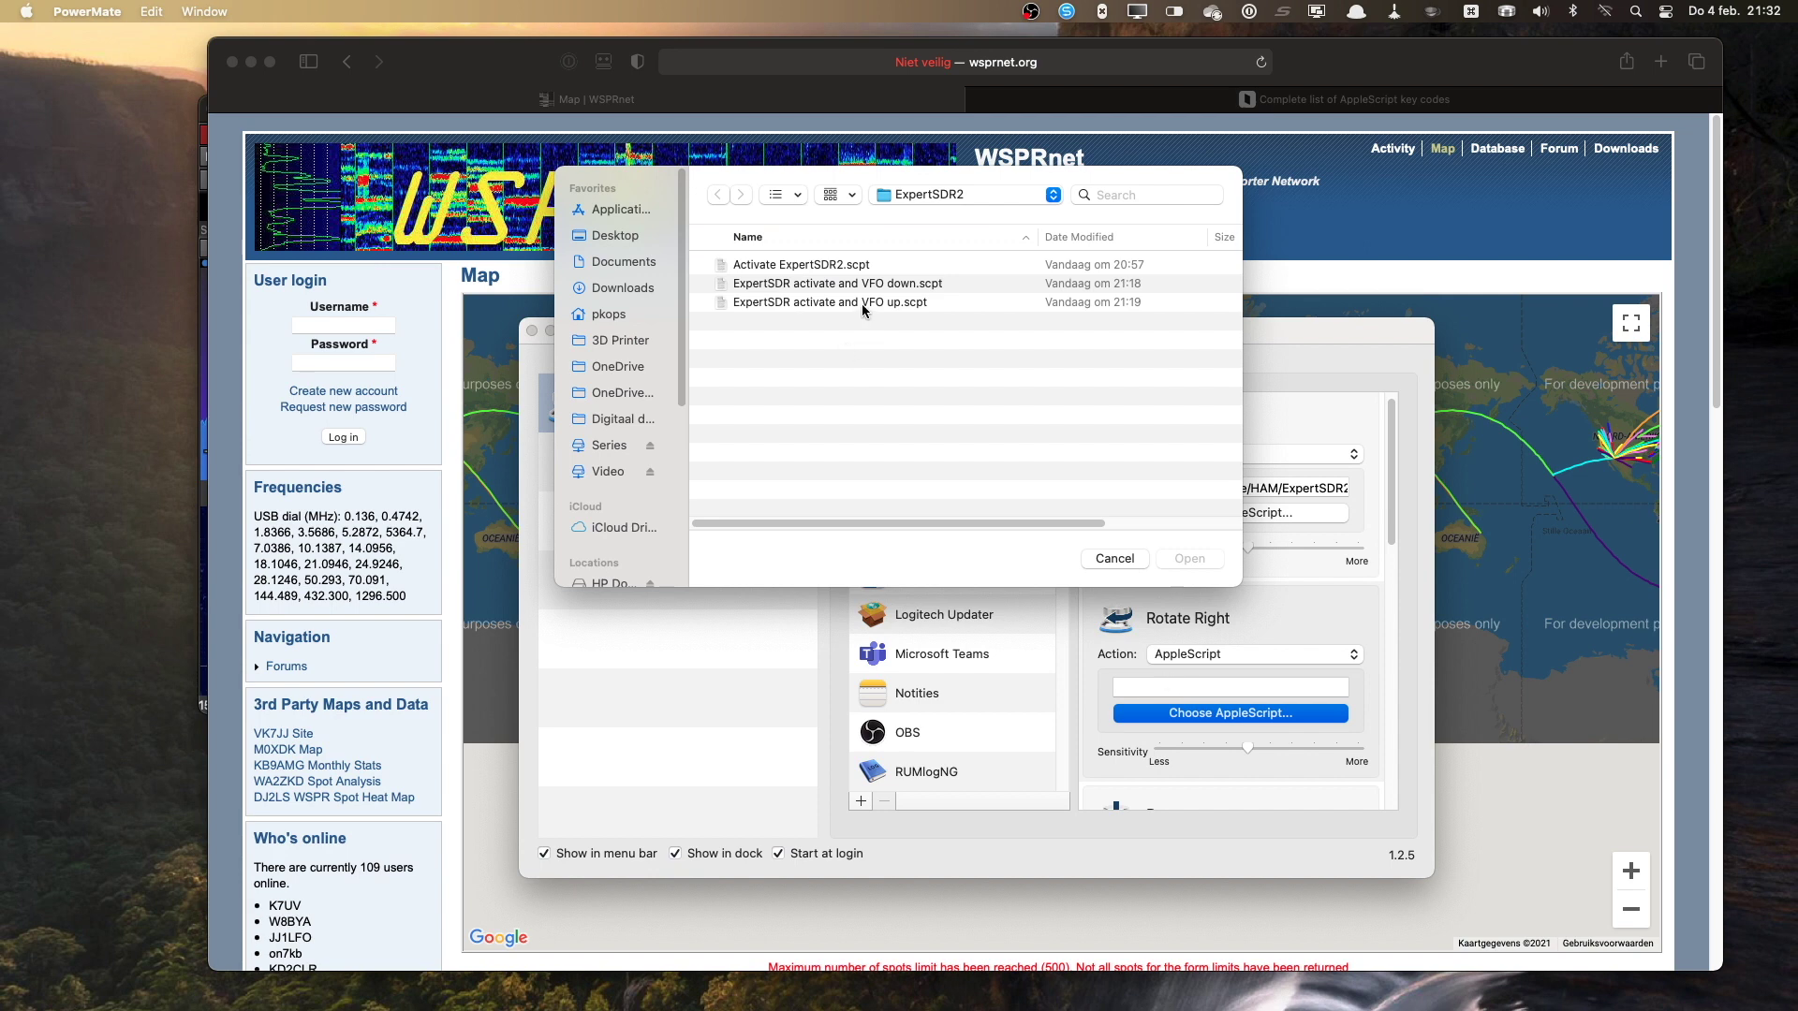
left_click(861, 304)
left_click(1191, 560)
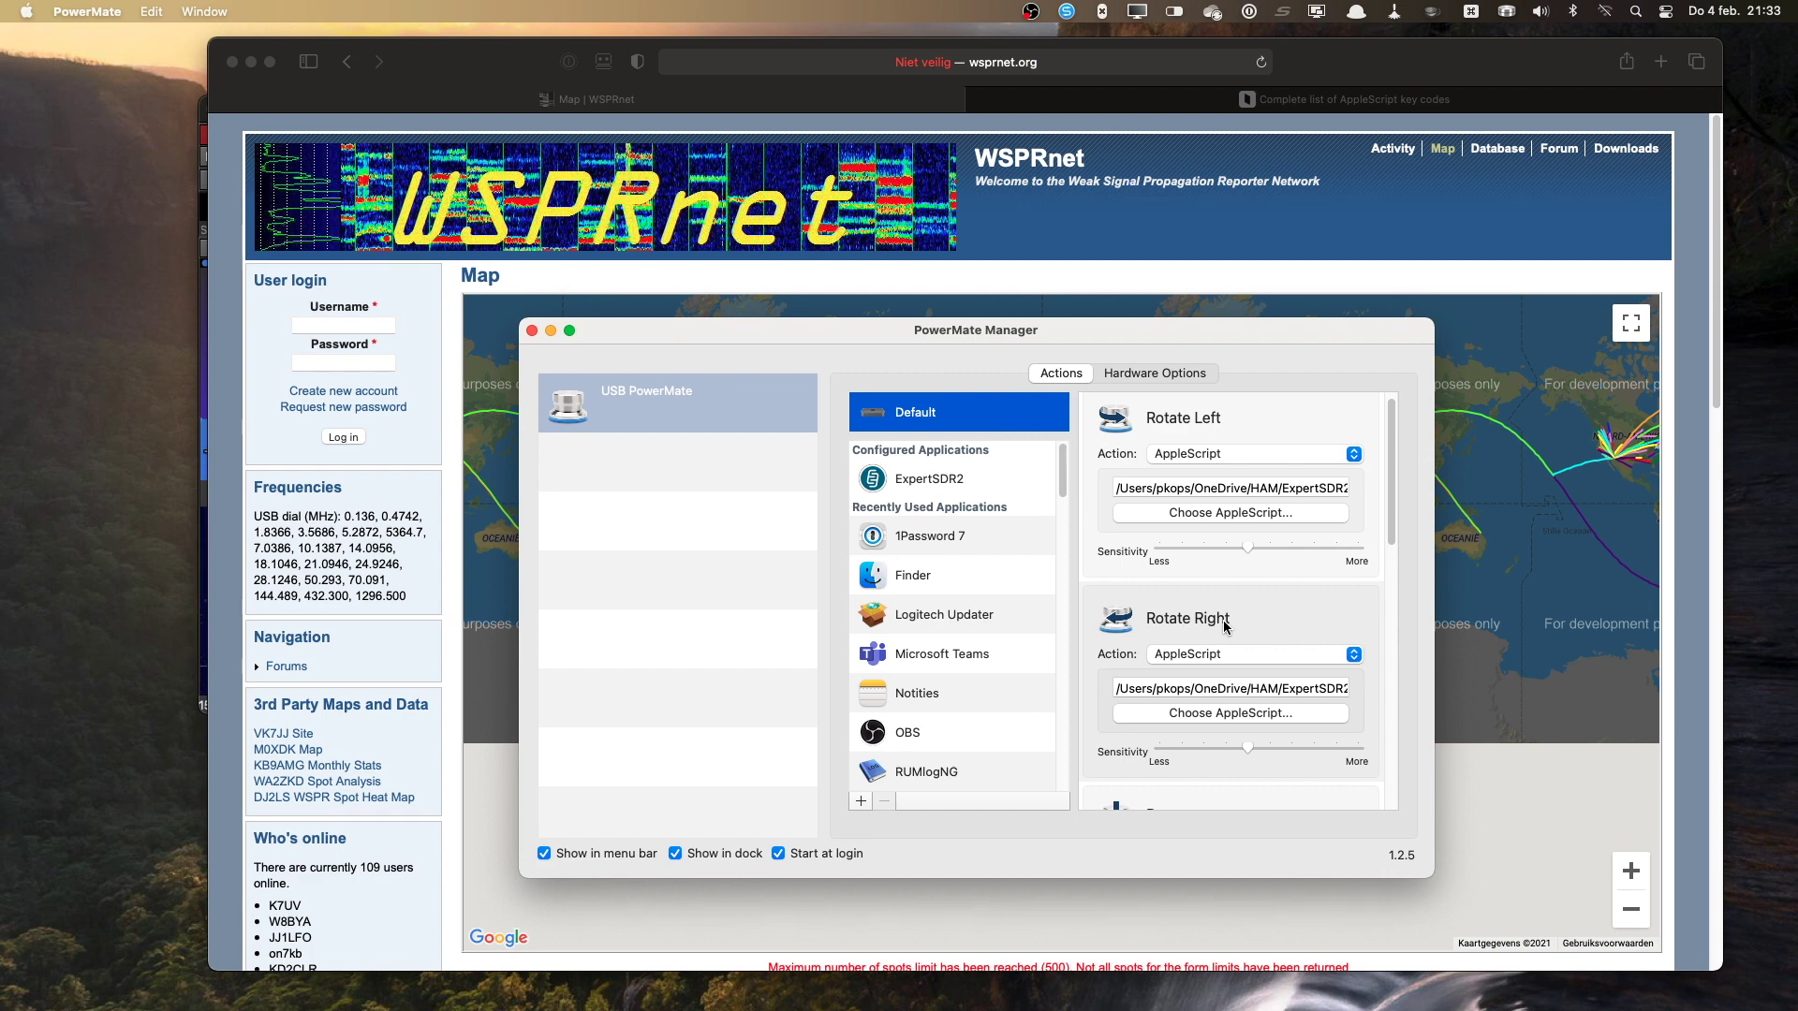
Step: Switch to ExpertSDR2, test tuning up to 3.516.600 and down to 3.514.400, and return to the WSPRnet map page in Safari
key("super+Tab")
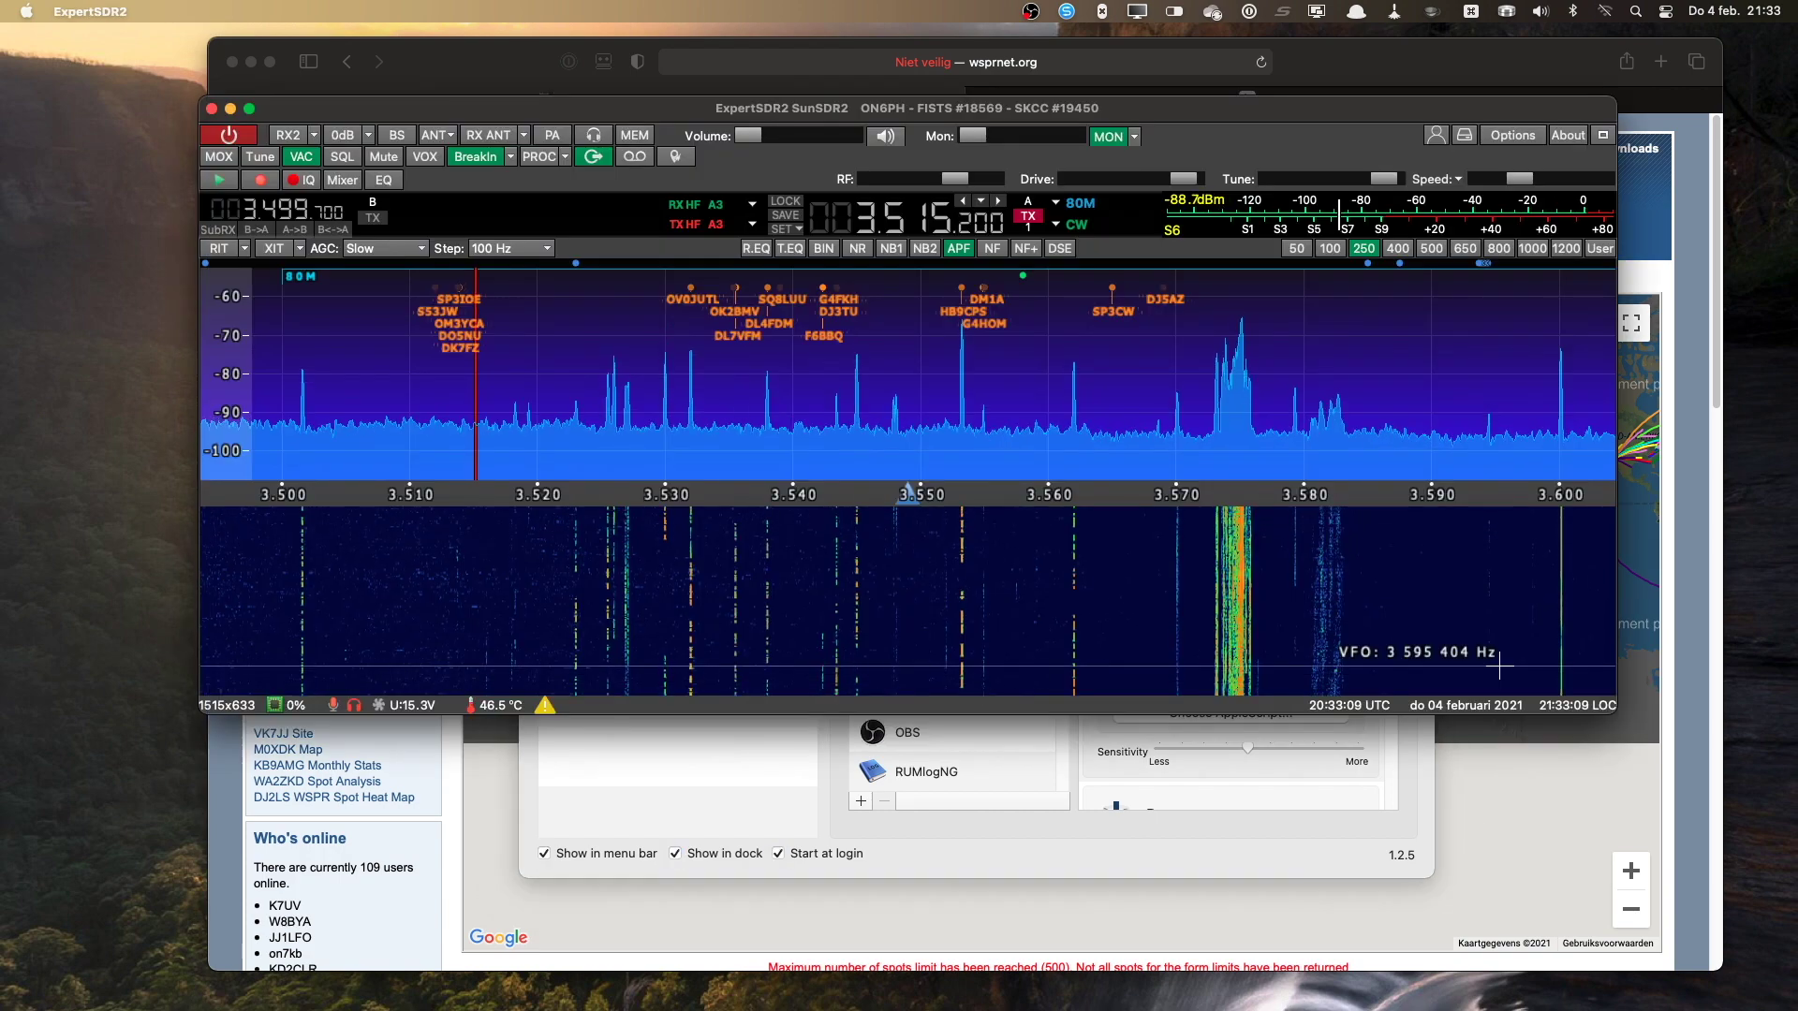
scroll(1498, 666, "up", 3)
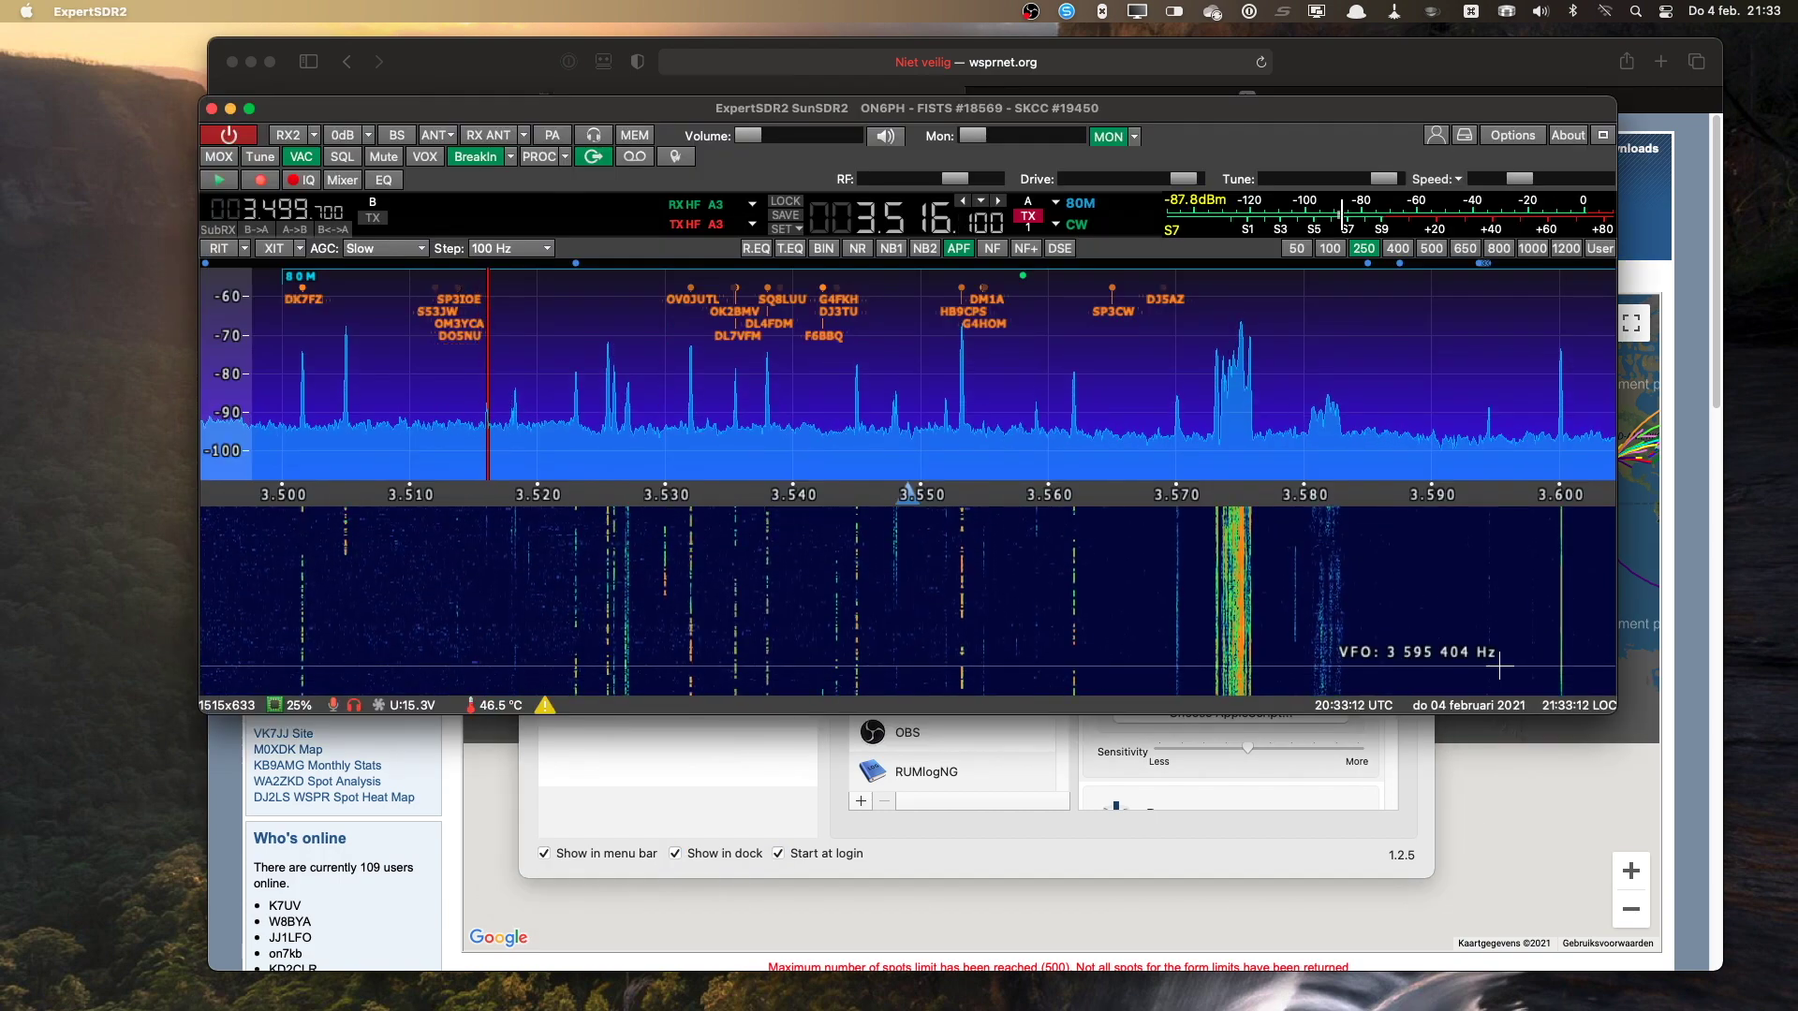
scroll(1498, 667, "up", 5)
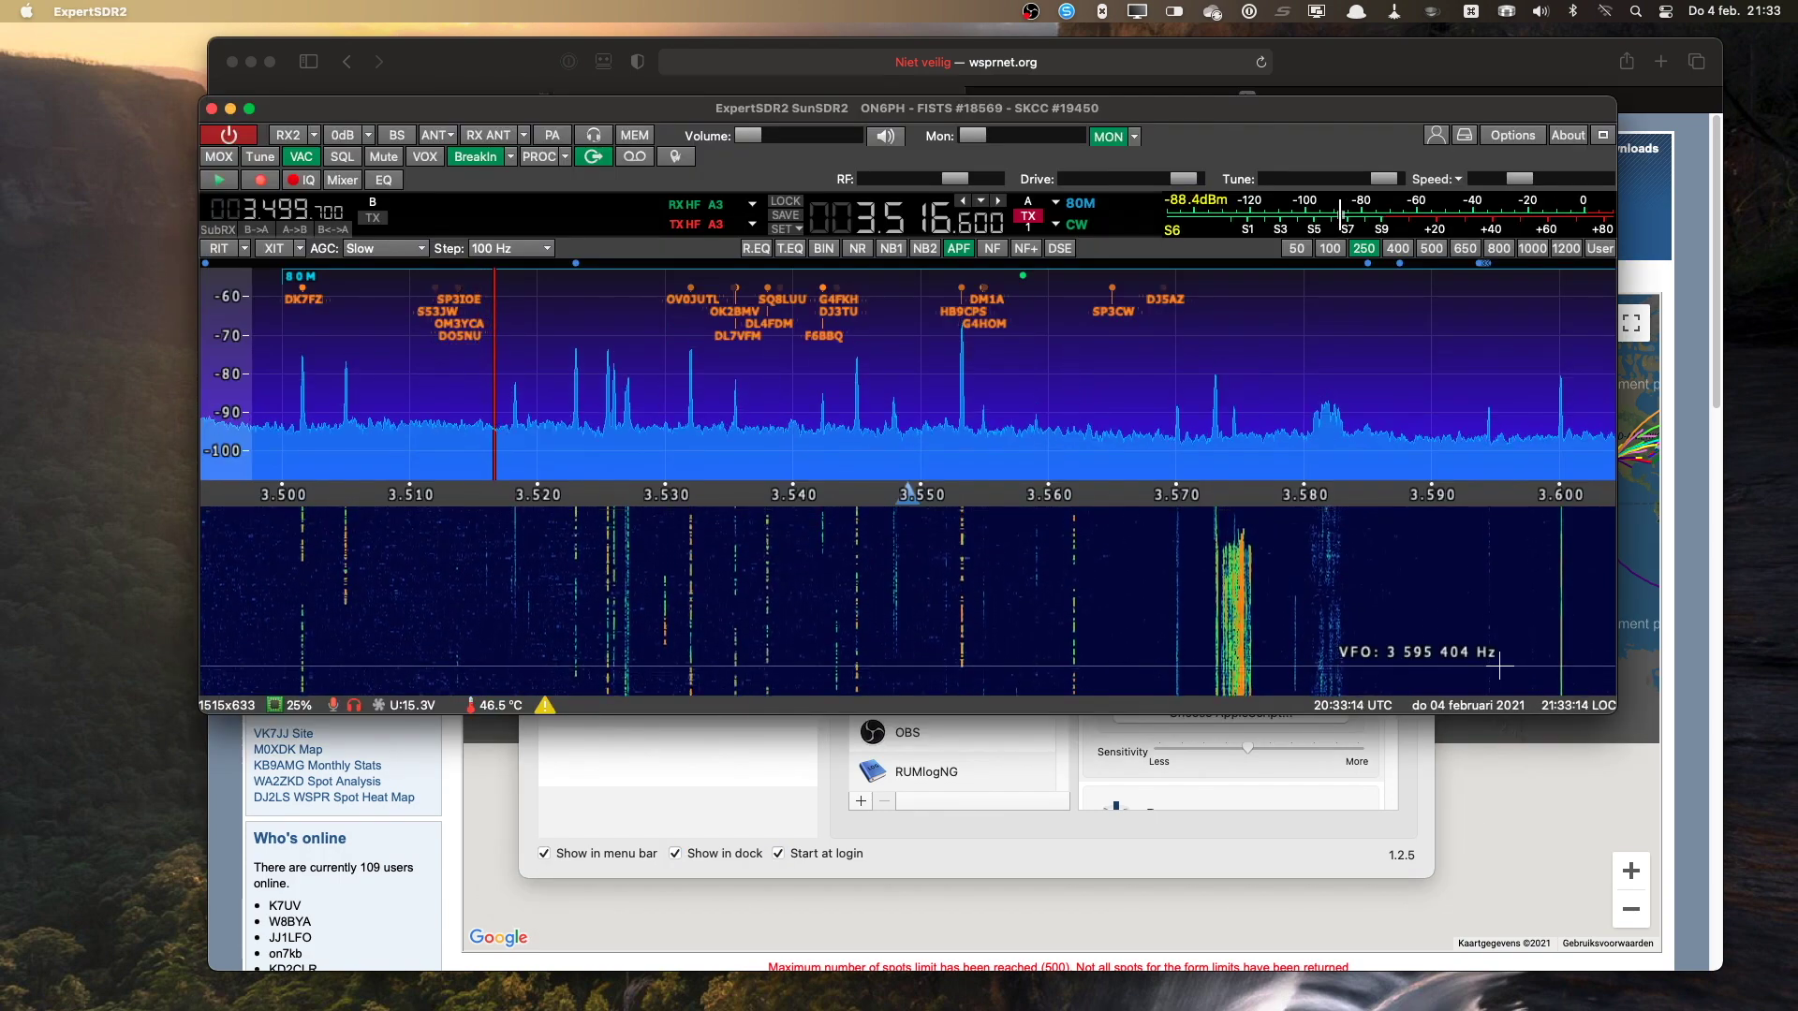
scroll(1498, 667, "down", 17)
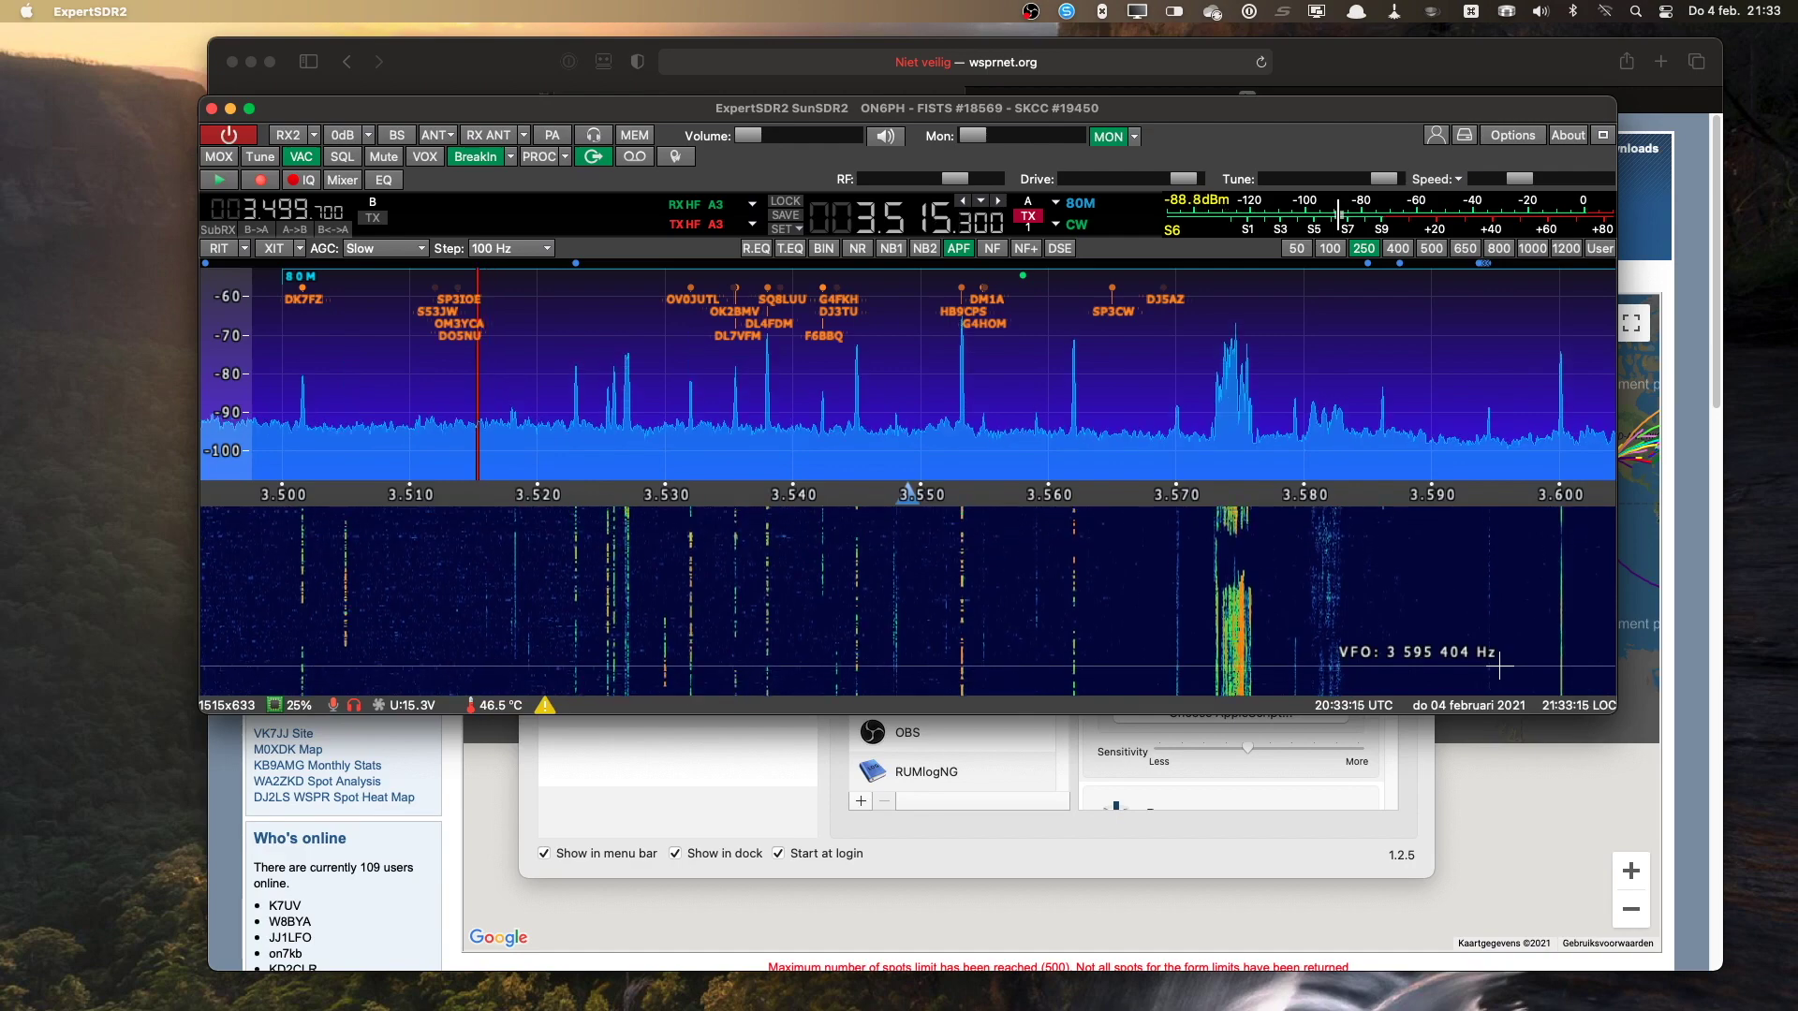
scroll(1498, 667, "down", 5)
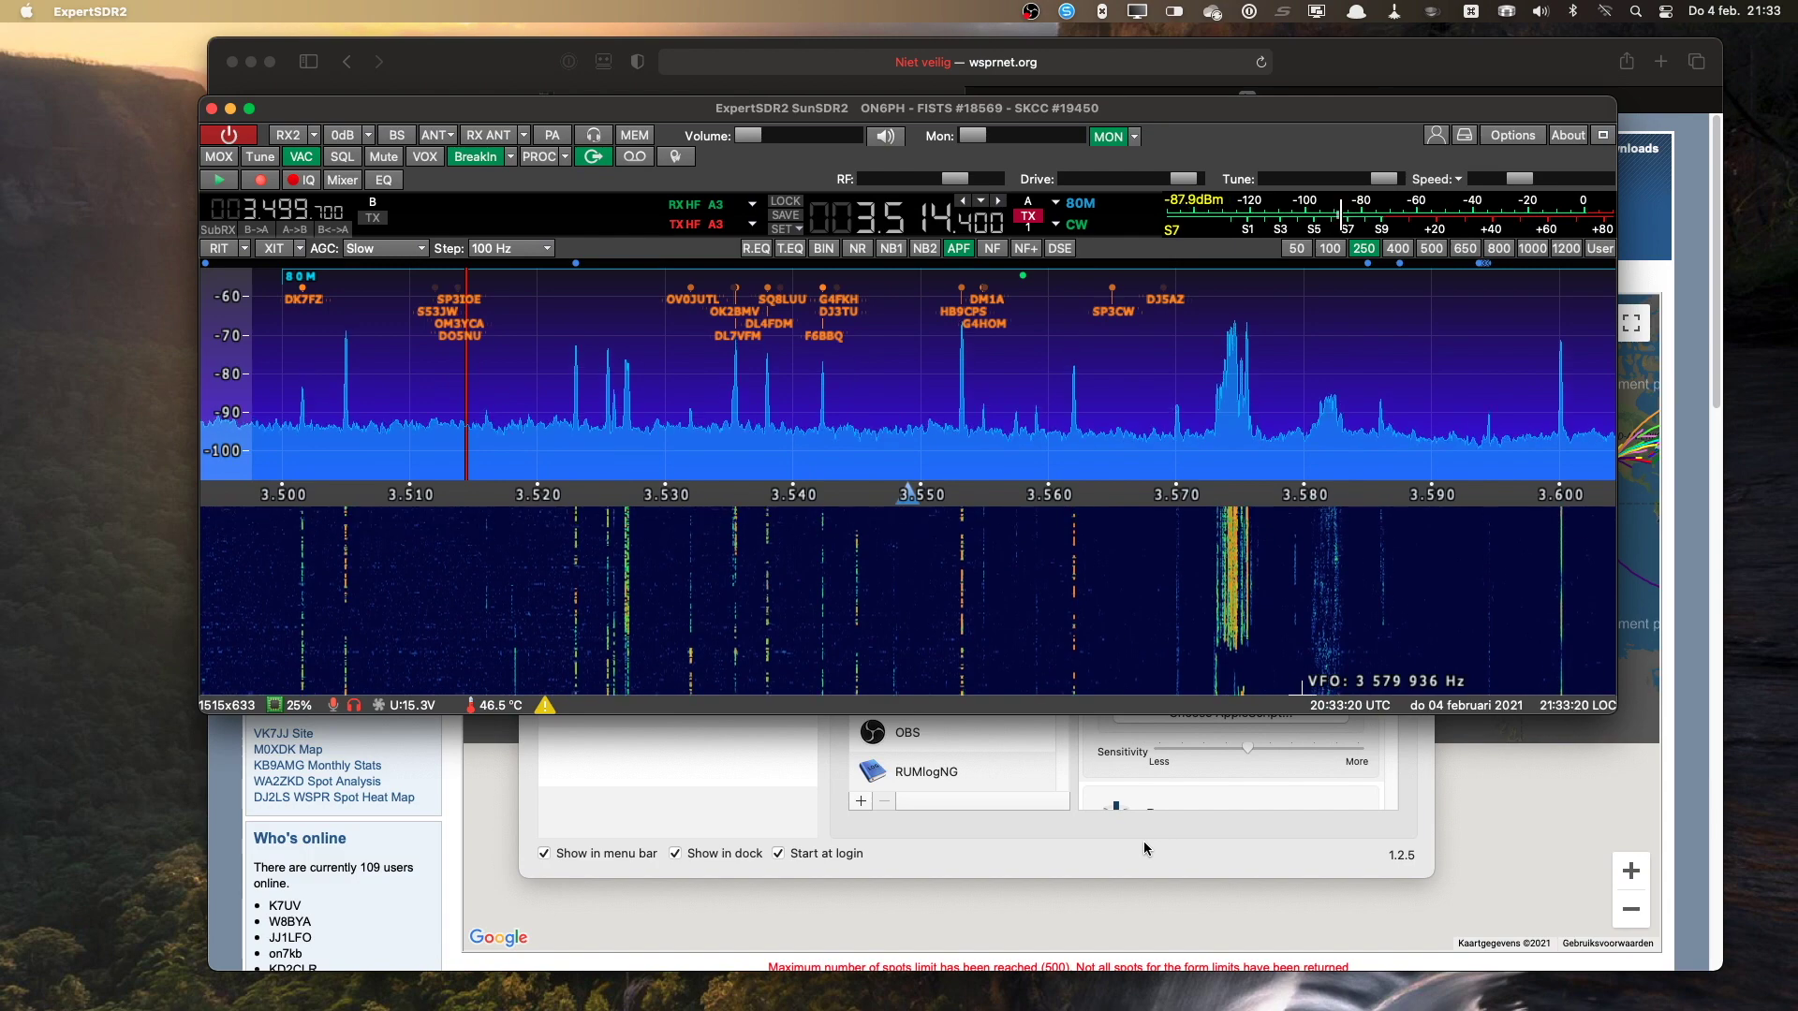
left_click(1138, 901)
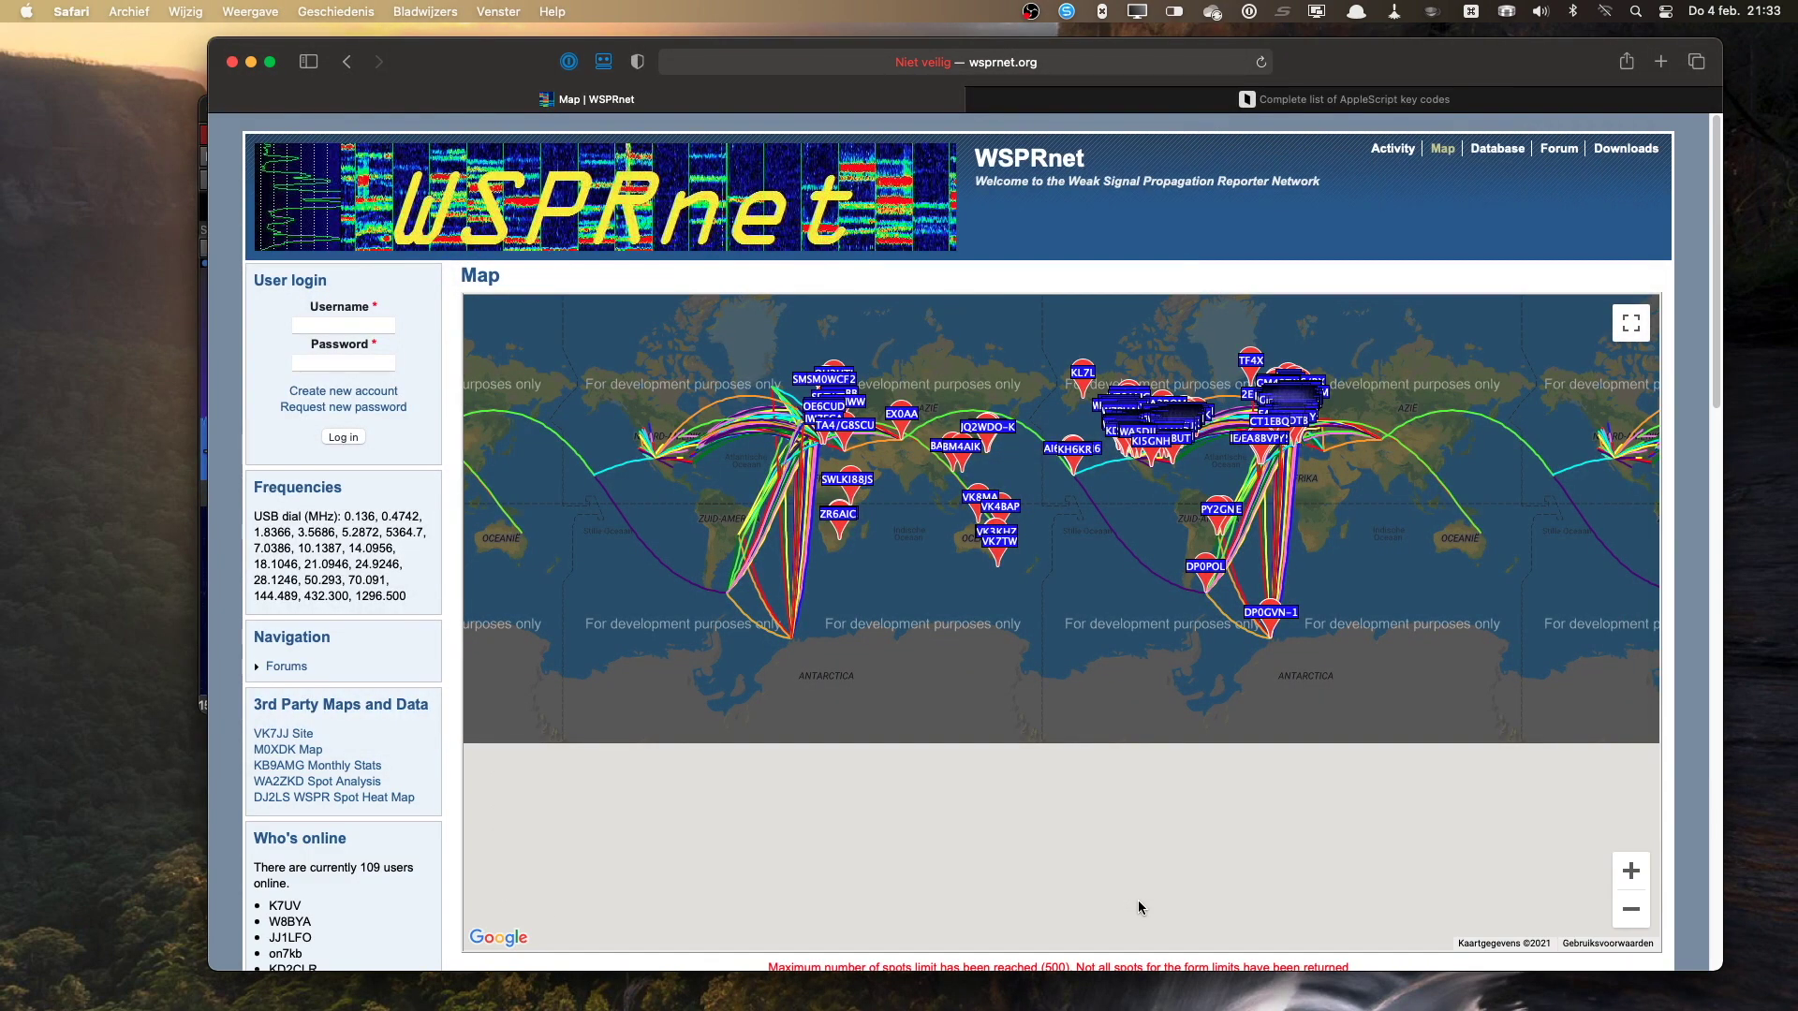
Step: Switch to PowerMate Manager and review the ExpertSDR2 profile's Press, Long Press and Rotate While Pressed actions
key("super+Tab")
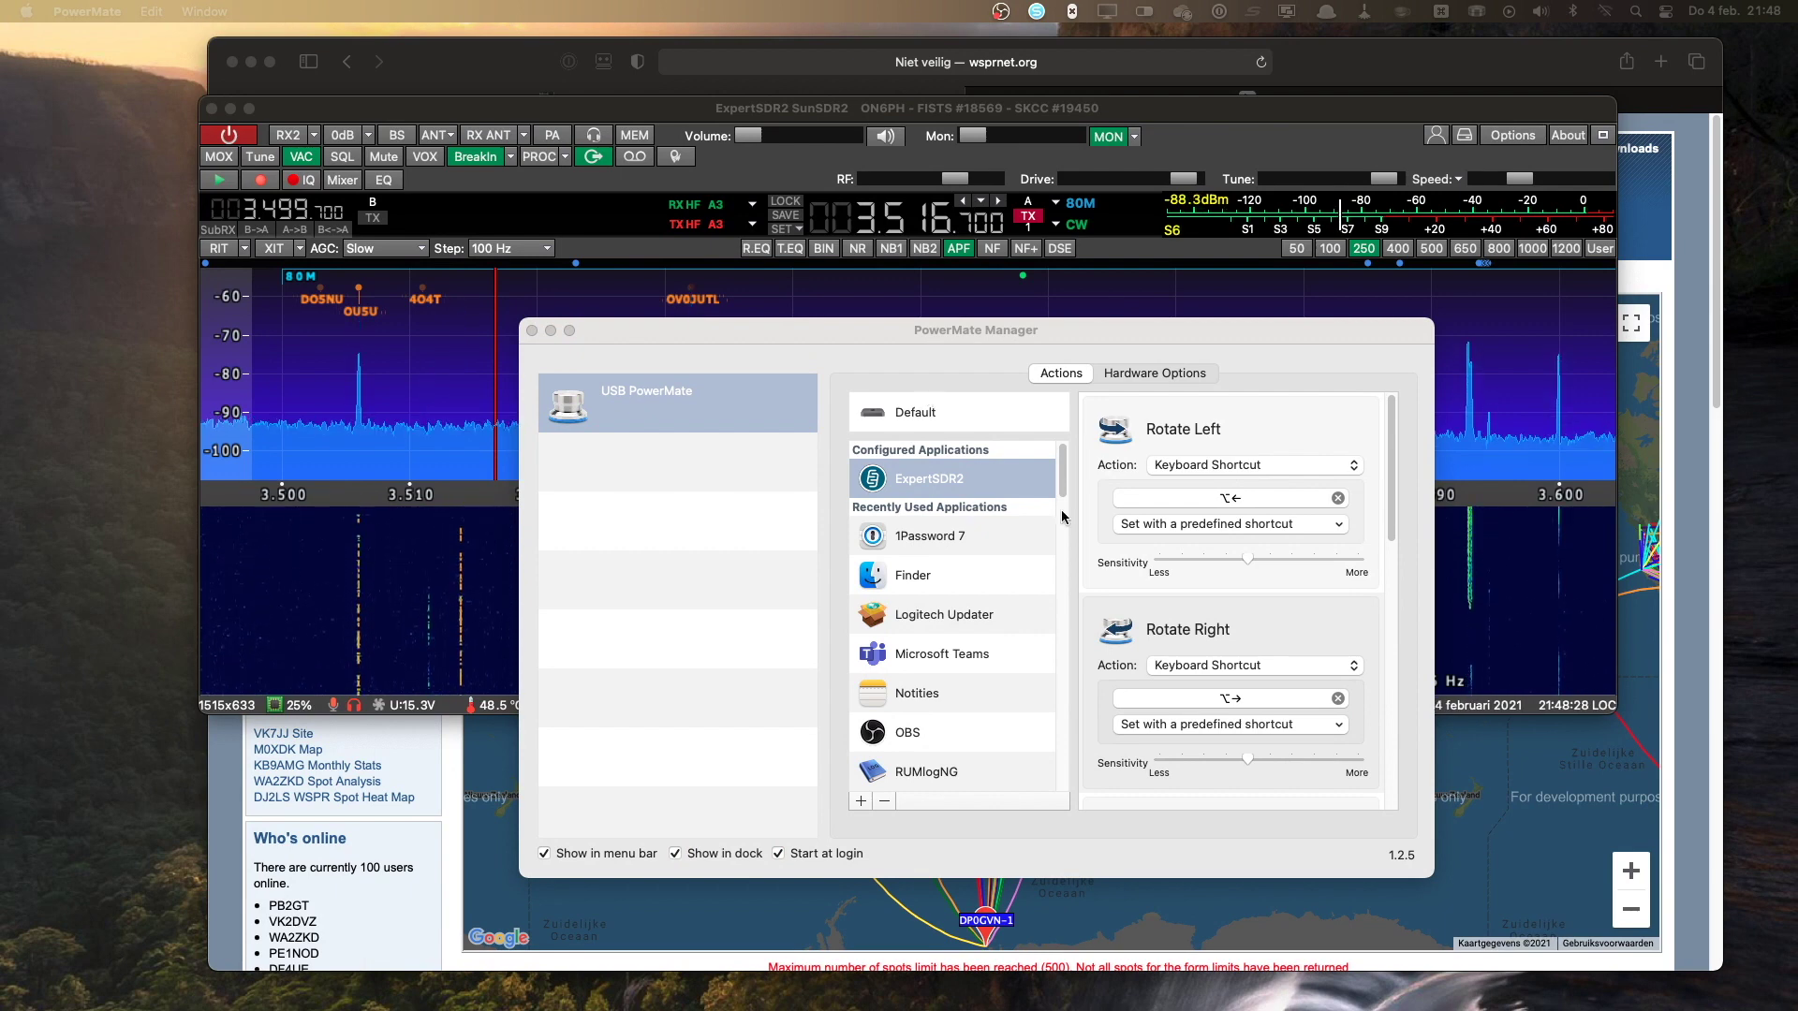
left_click(1389, 618)
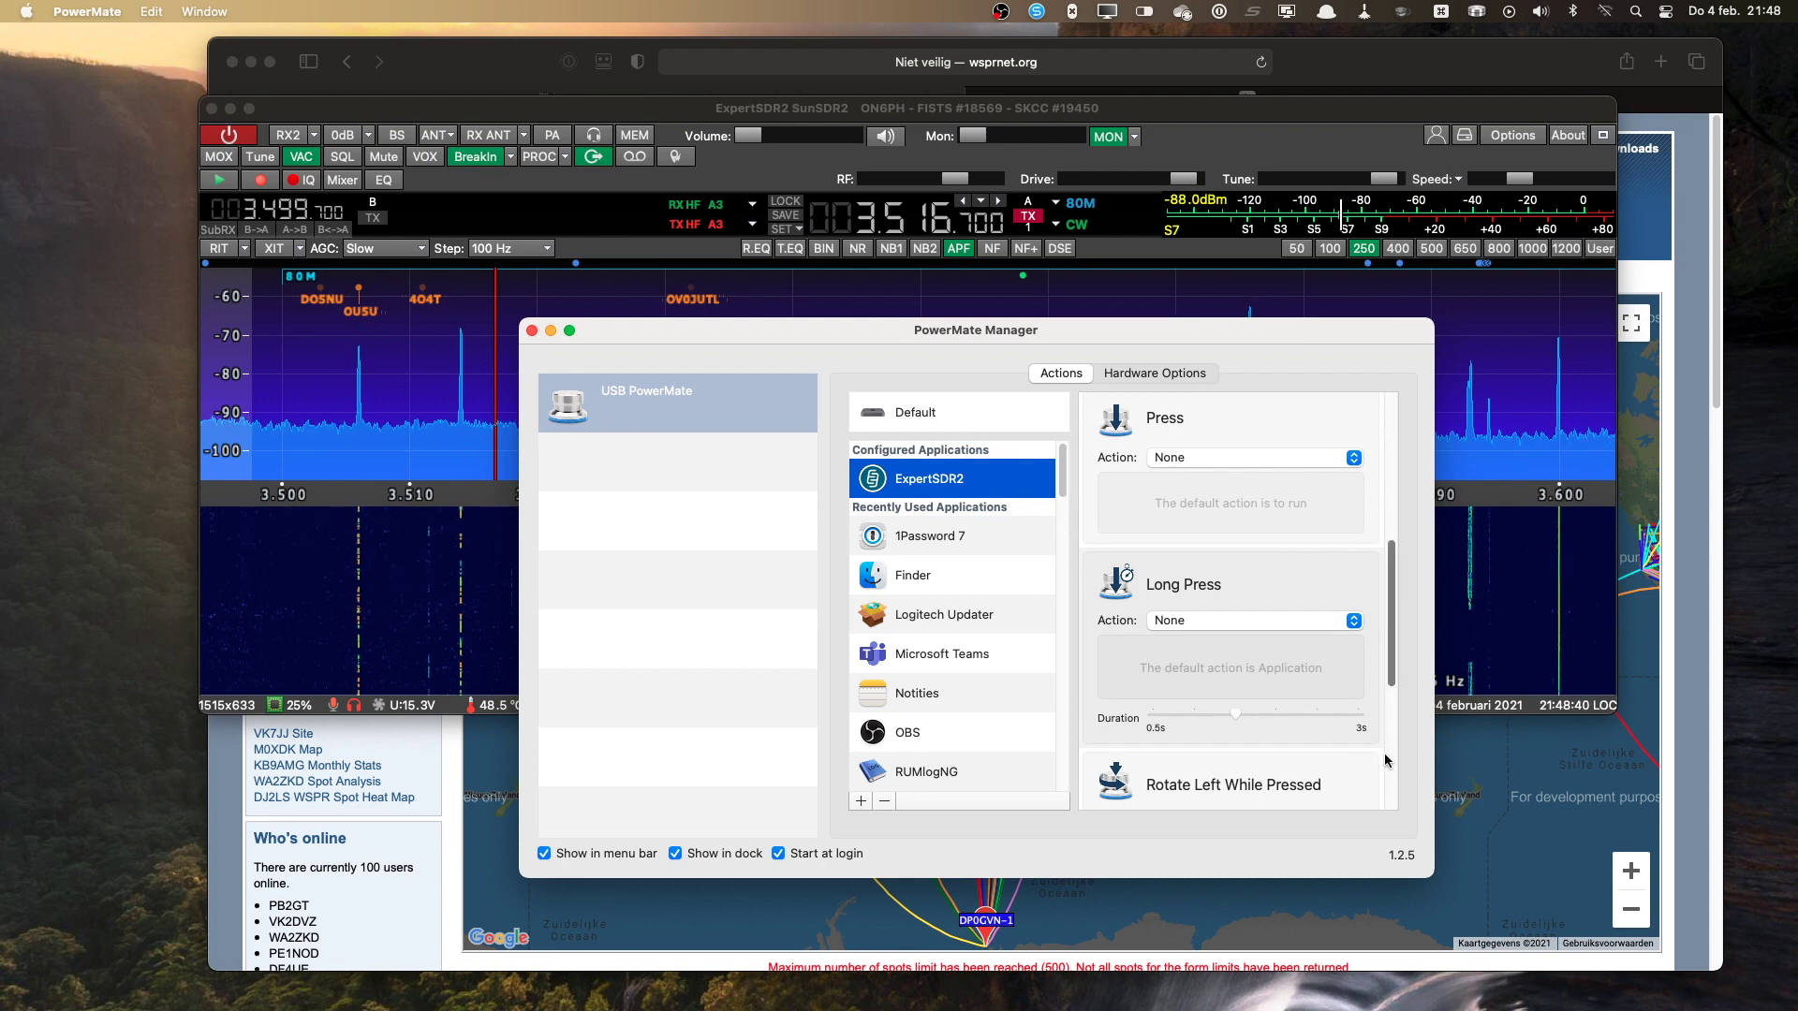
scroll(1387, 760, "down", 5)
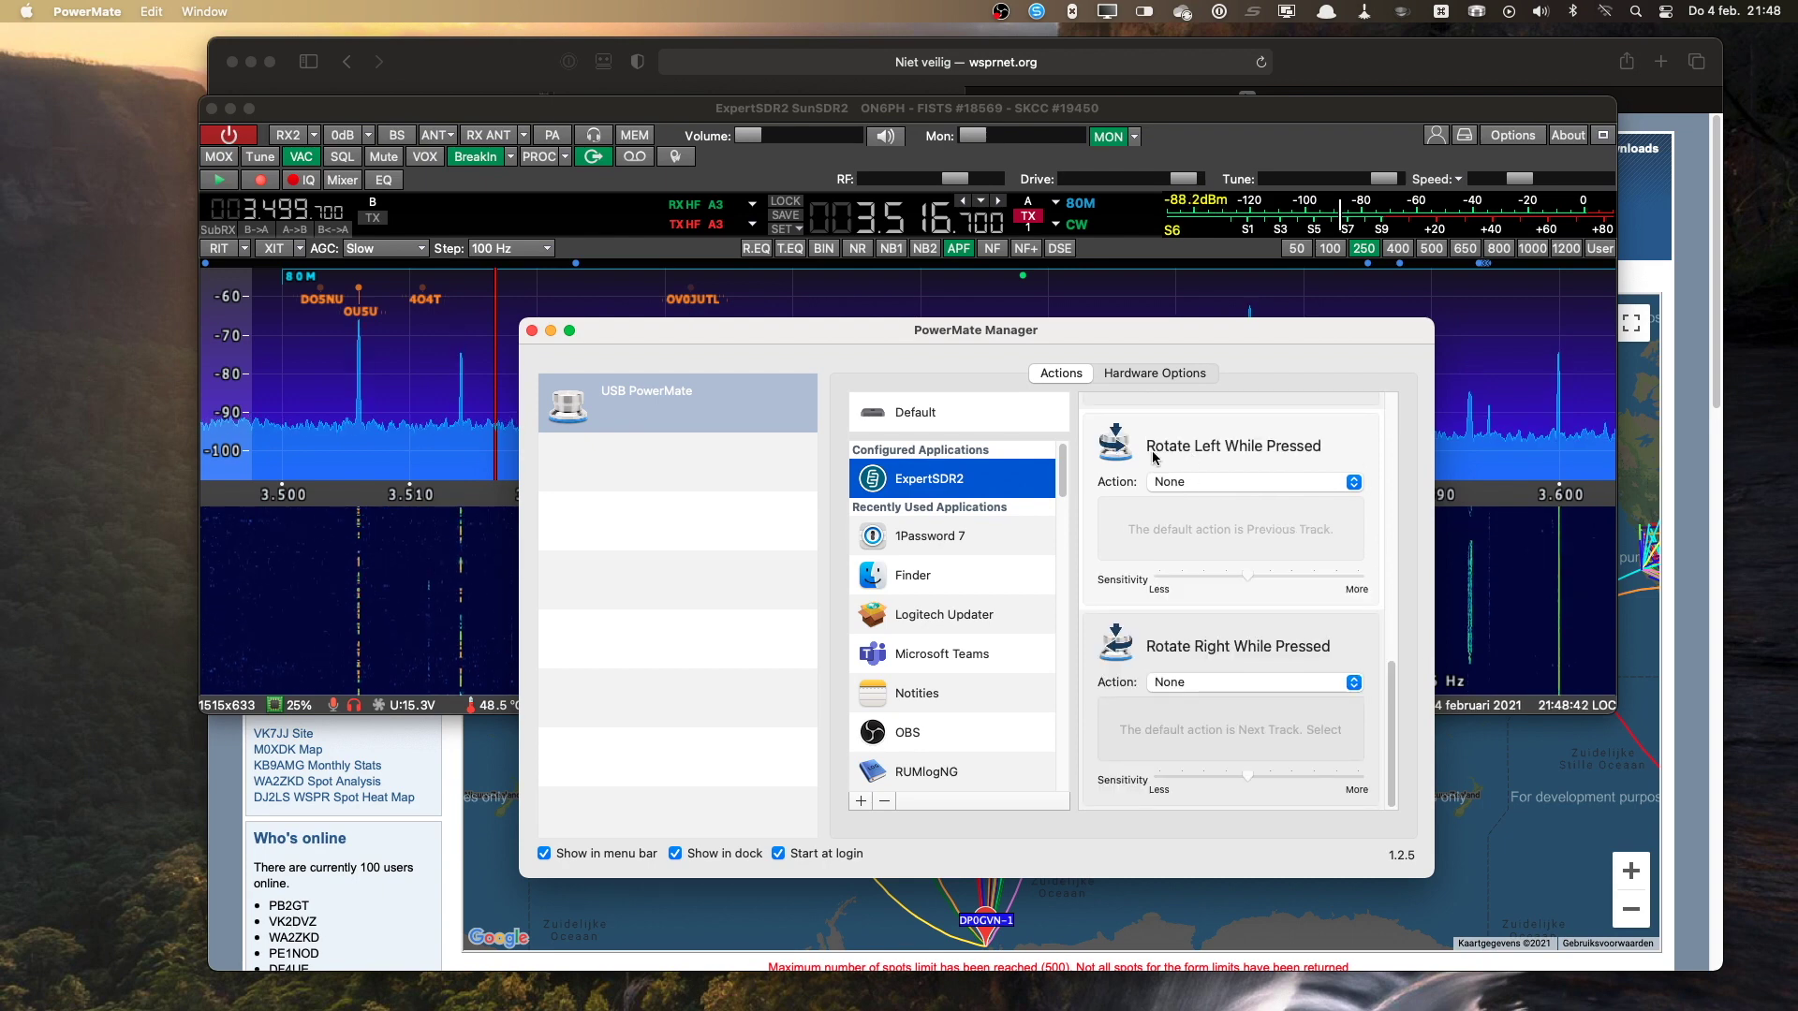